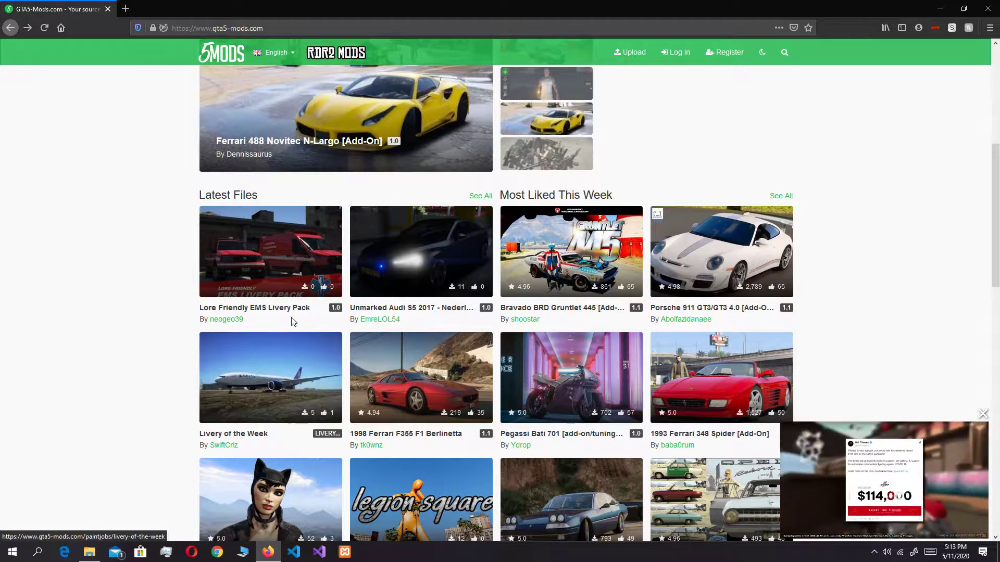
scroll(285, 322, up, 3)
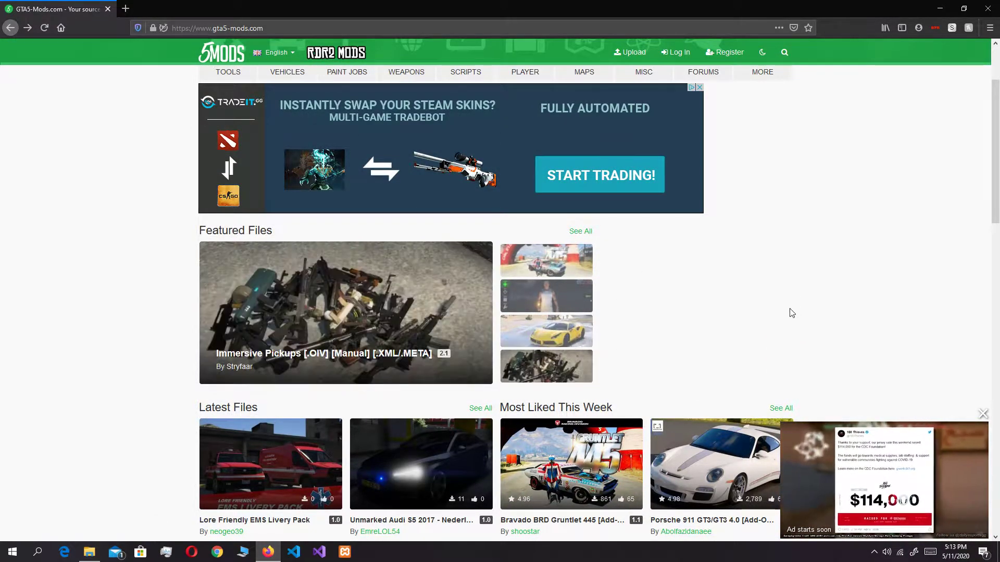
scroll(791, 313, up, 1)
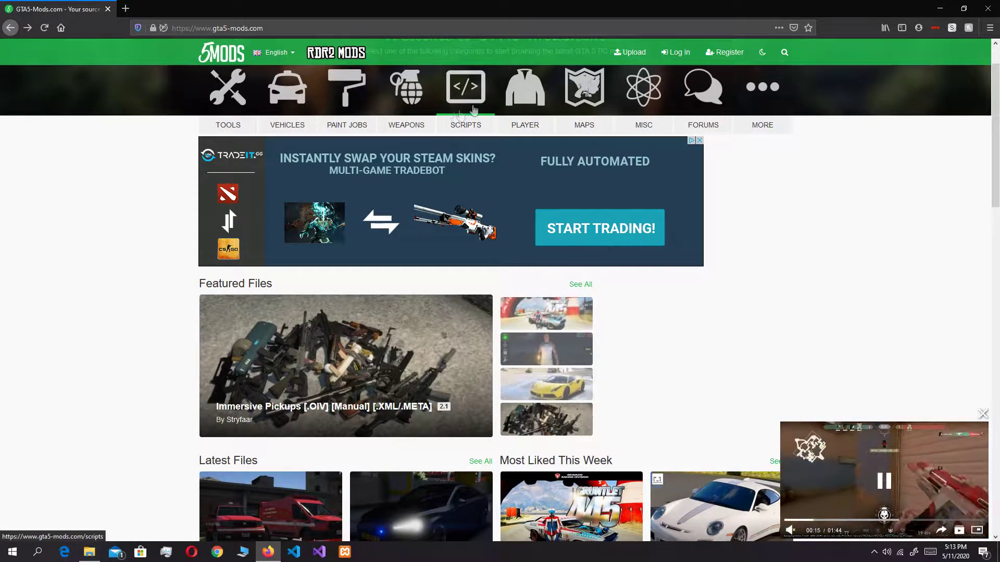
scroll(762, 312, down, 5)
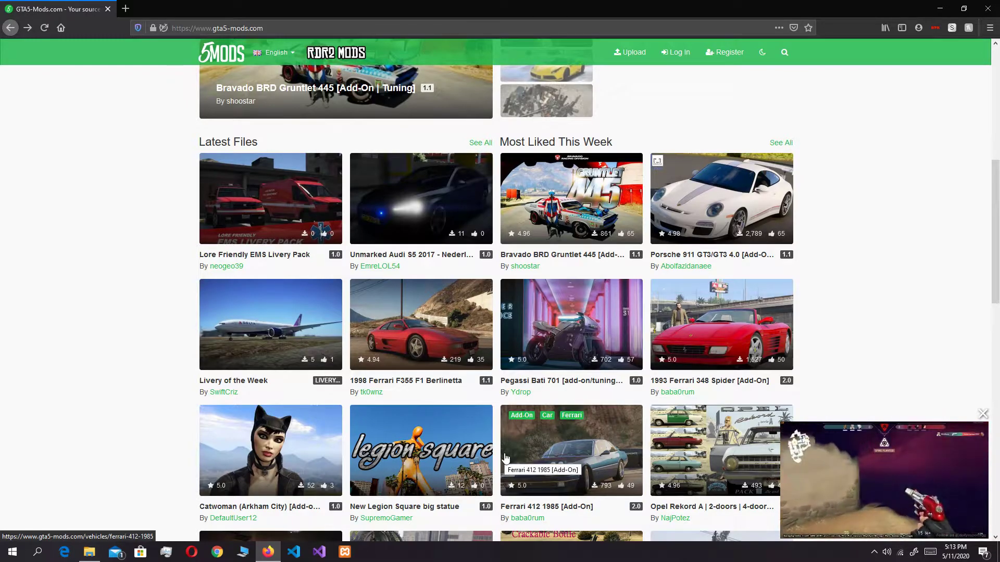
scroll(465, 403, down, 3)
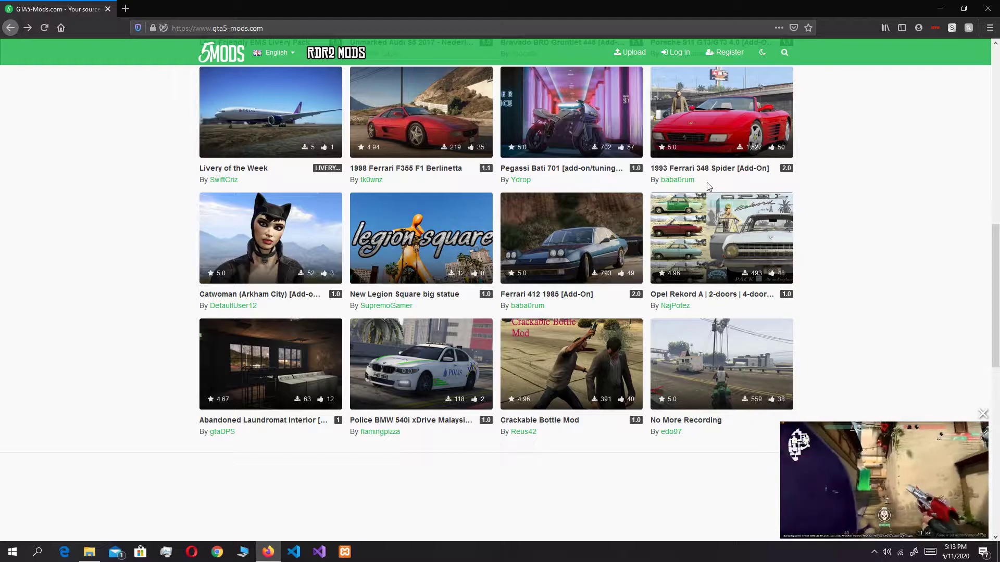
scroll(708, 187, up, 3)
scroll(745, 387, down, 2)
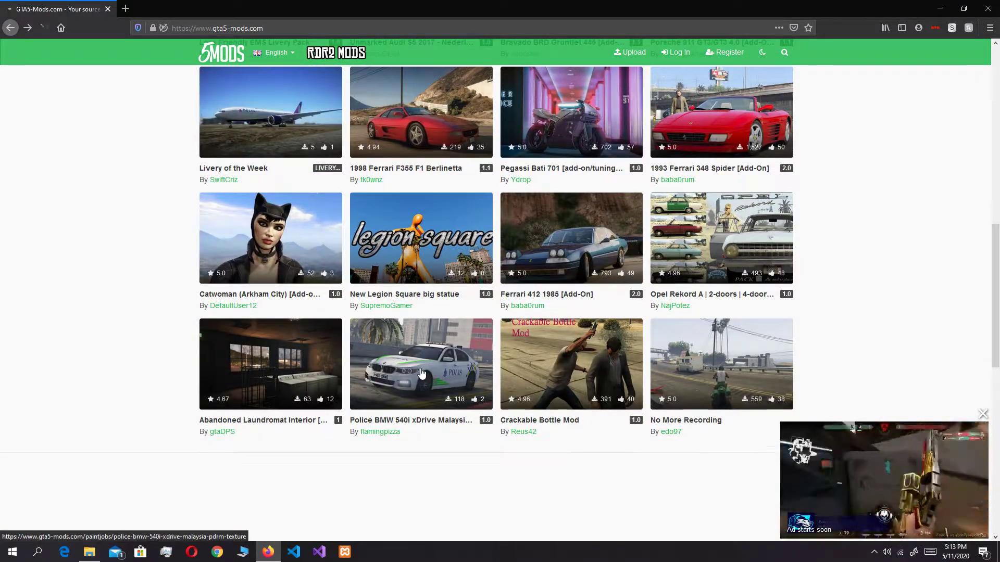
Open the Police BMW 540i xDrive Malaysia PDRM Texture mod and go to its download page.
click(422, 374)
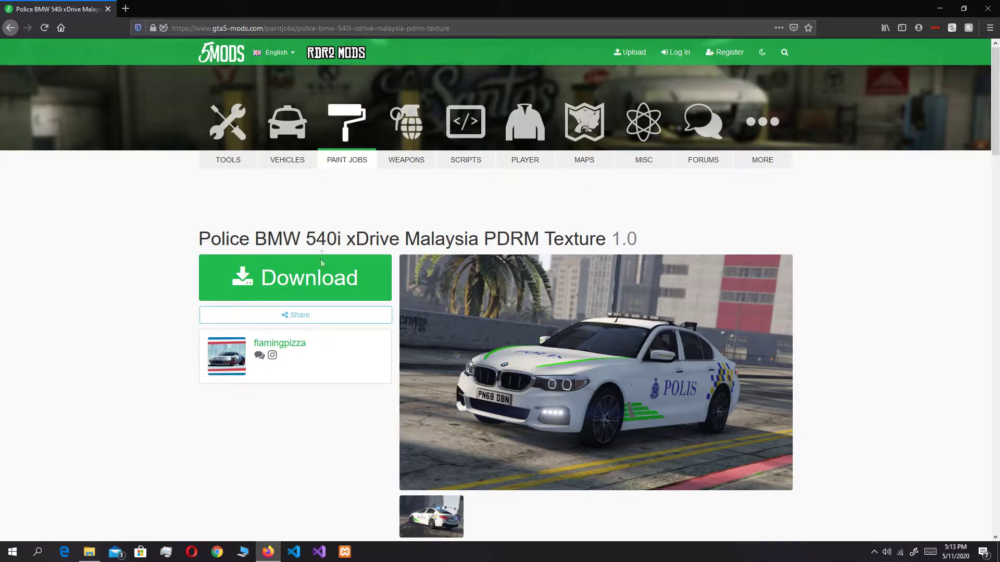
click(321, 266)
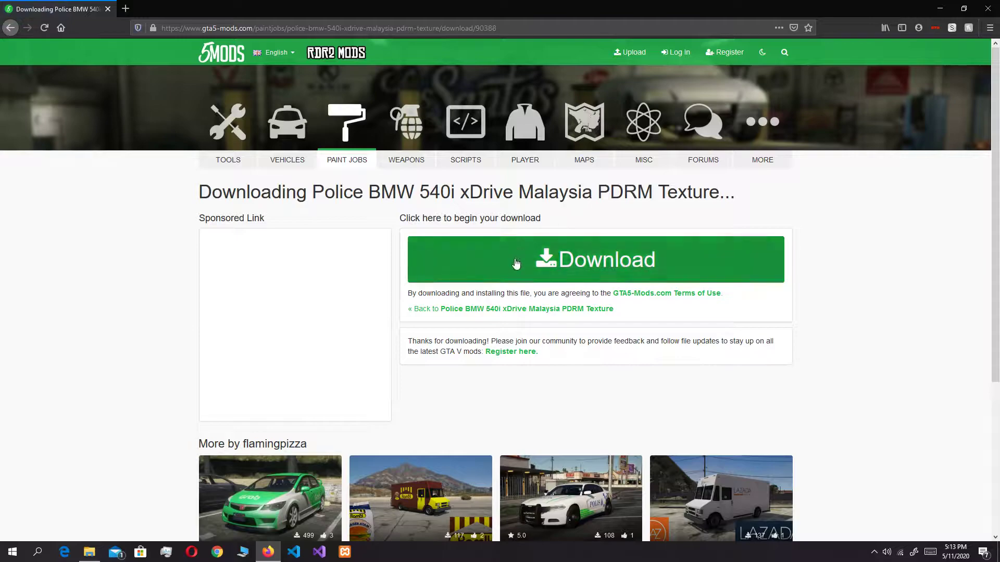
Browse the server's resources and github folders to find the FiveM Addon Car Template.
key(alt+Tab)
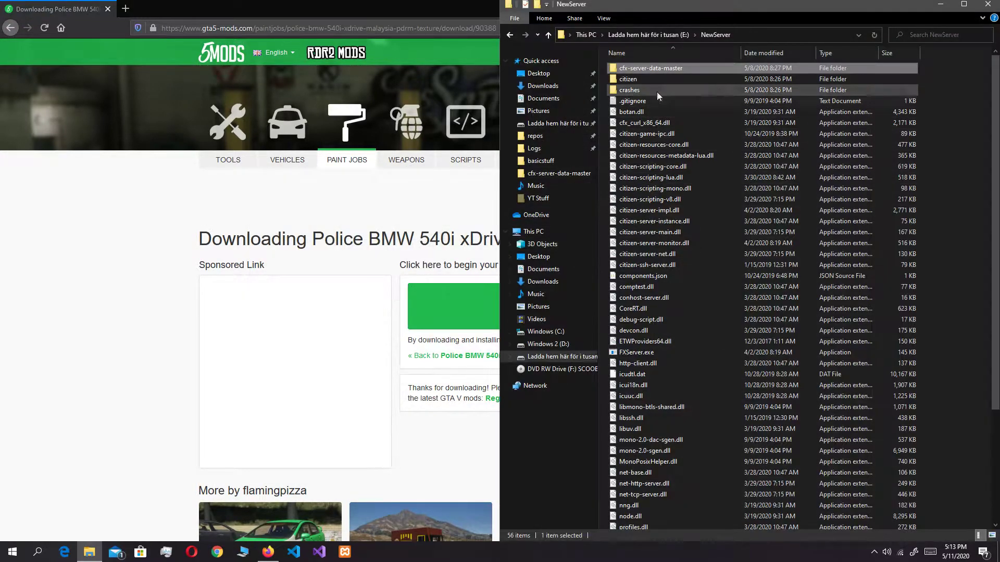
double_click(642, 69)
double_click(642, 81)
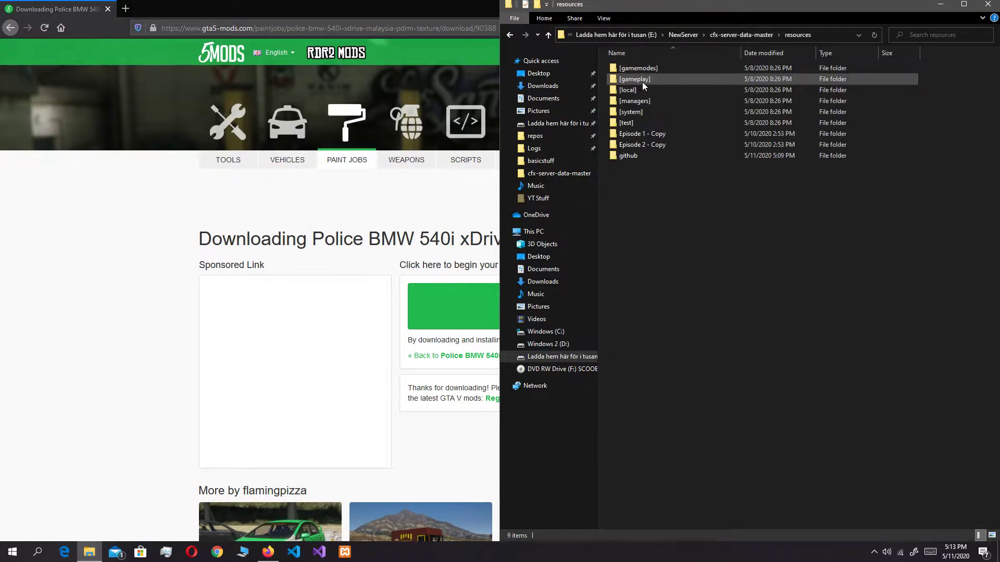
double_click(641, 159)
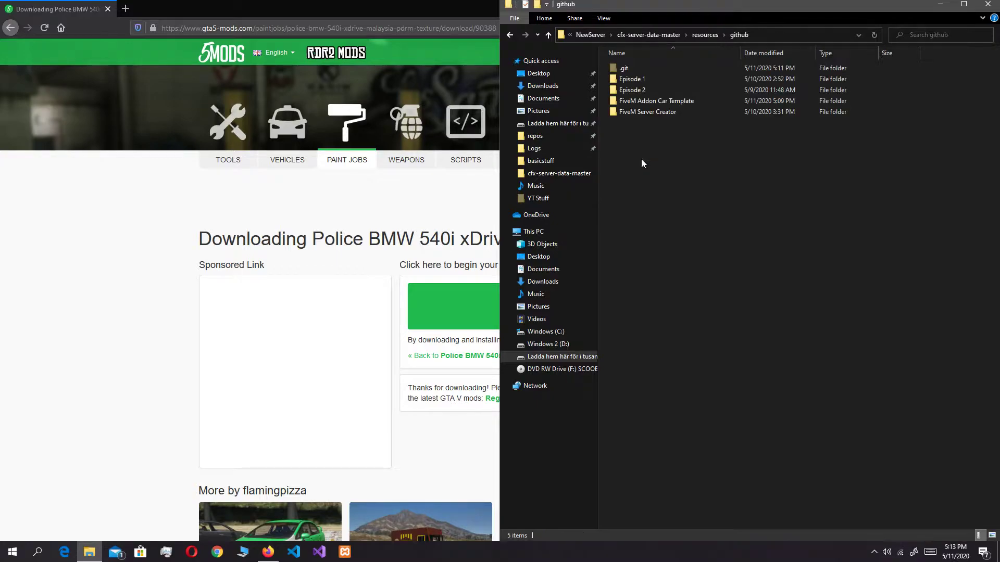
double_click(654, 112)
click(733, 34)
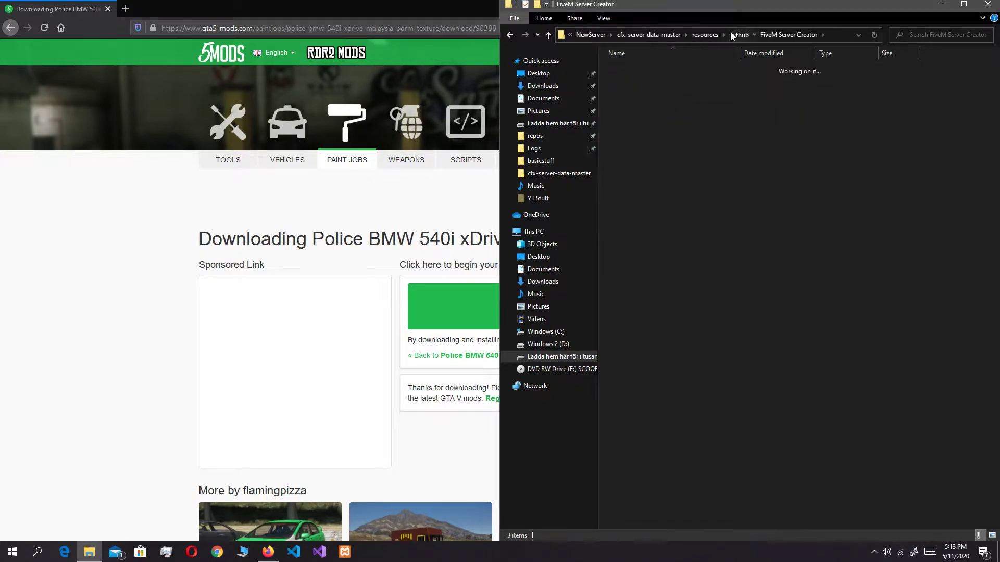
double_click(652, 102)
click(697, 35)
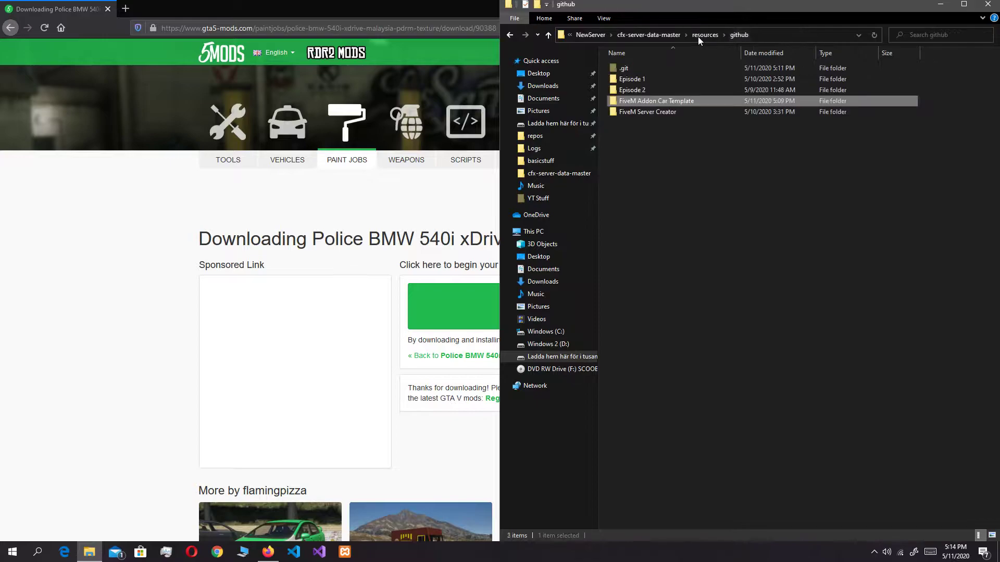
click(682, 35)
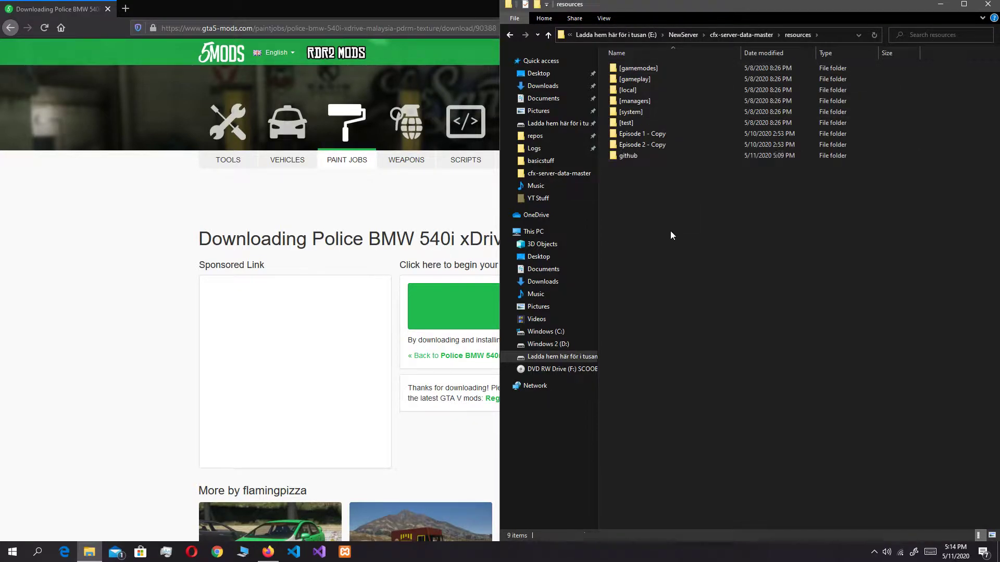
Paste the car template copy into resources and rename it PoliceBMW540i.
key(ctrl+v)
click(657, 158)
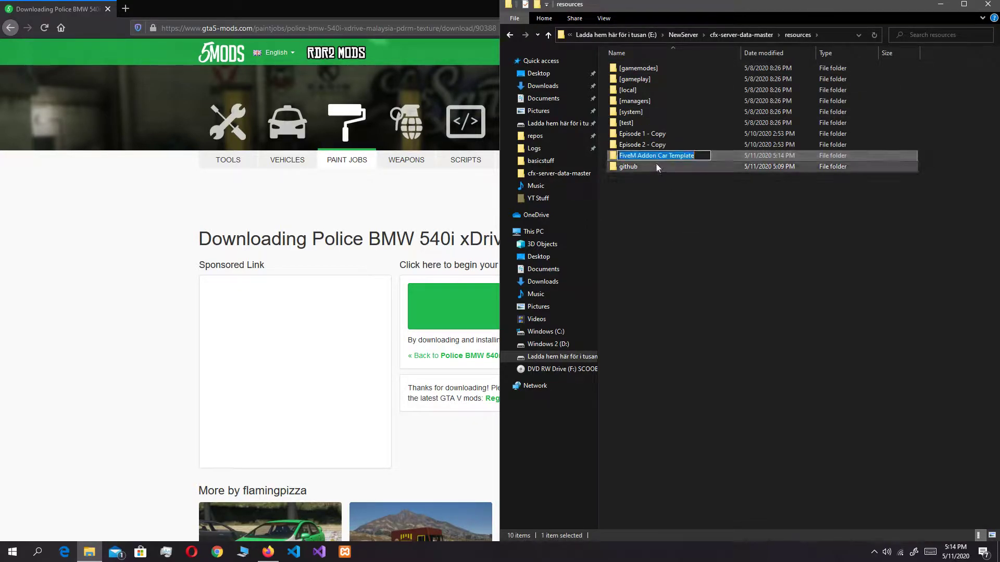
click(349, 257)
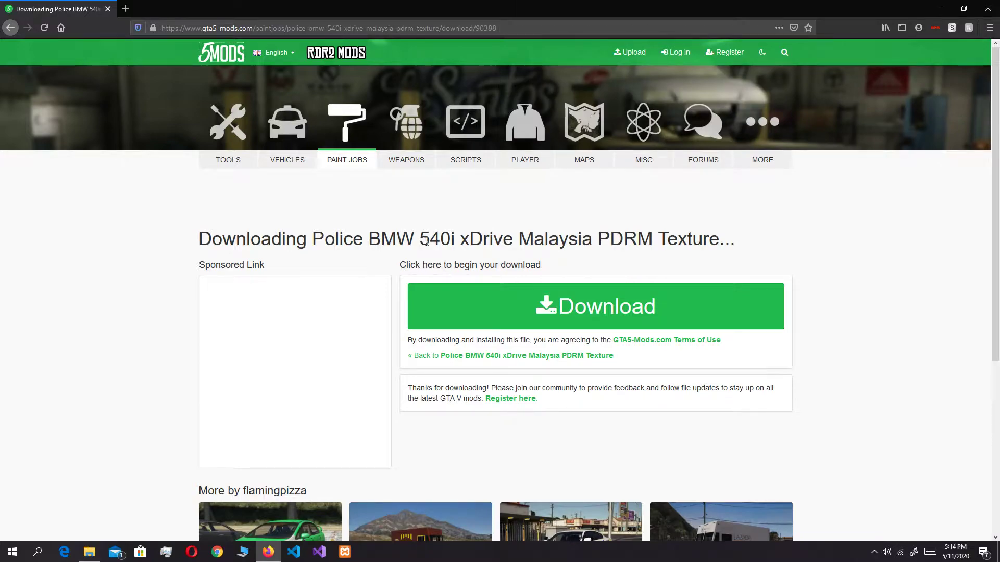
key(alt+Tab)
key(F2)
text(PoliceBMW540i)
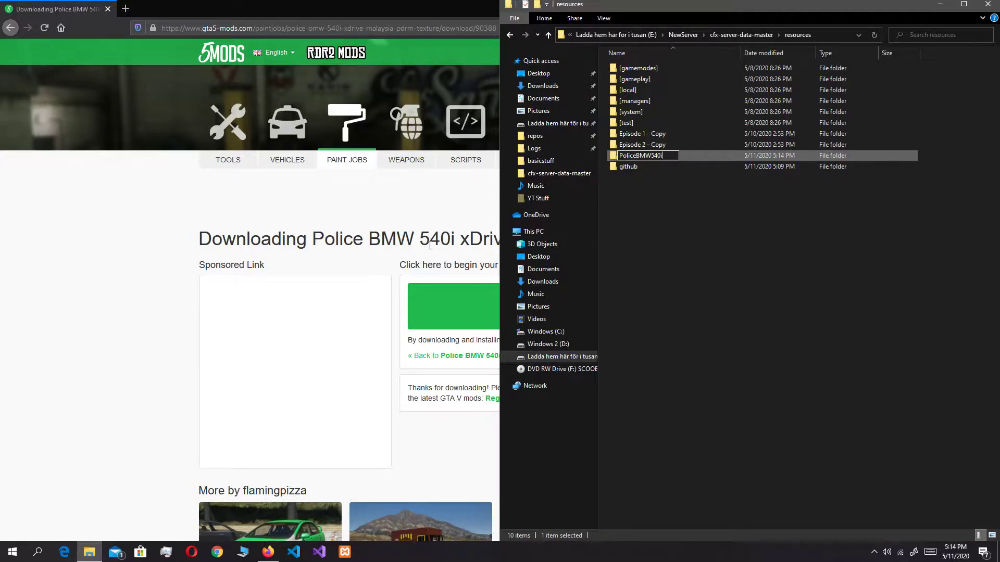
key(Return)
key(alt+Tab)
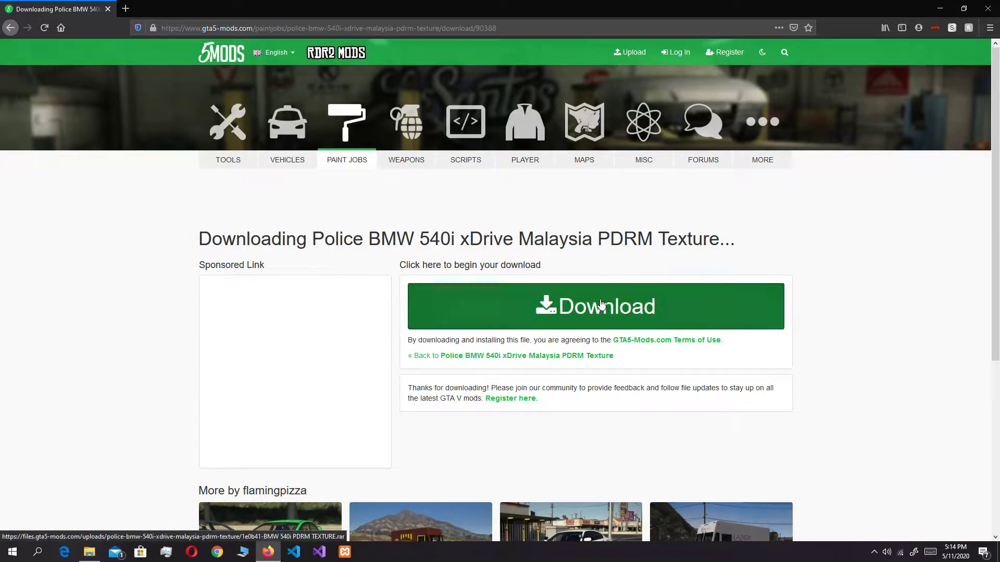
Open the BMW 540i texture archive in WinRAR, inspect its contents, then show it in Temp.
click(601, 305)
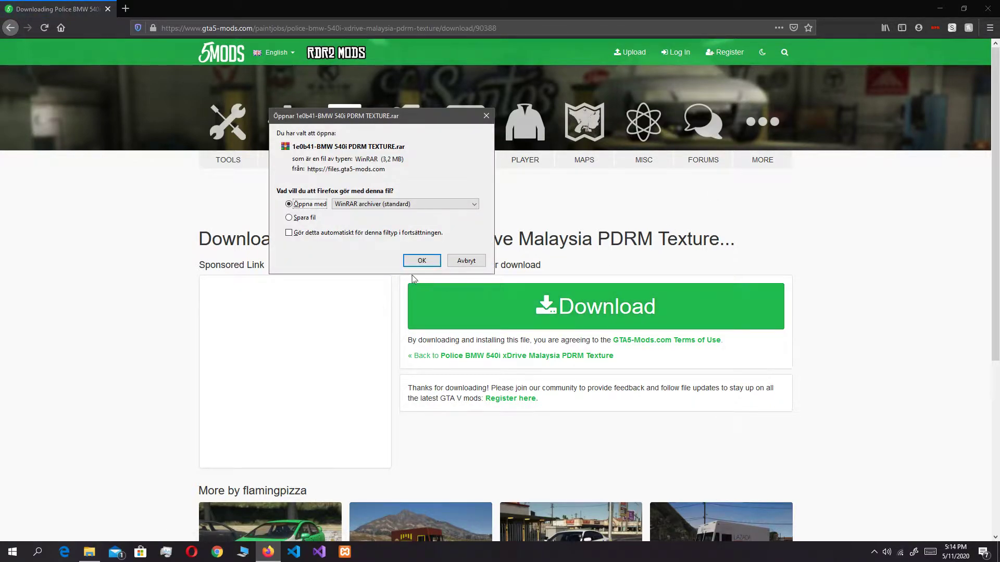
click(421, 261)
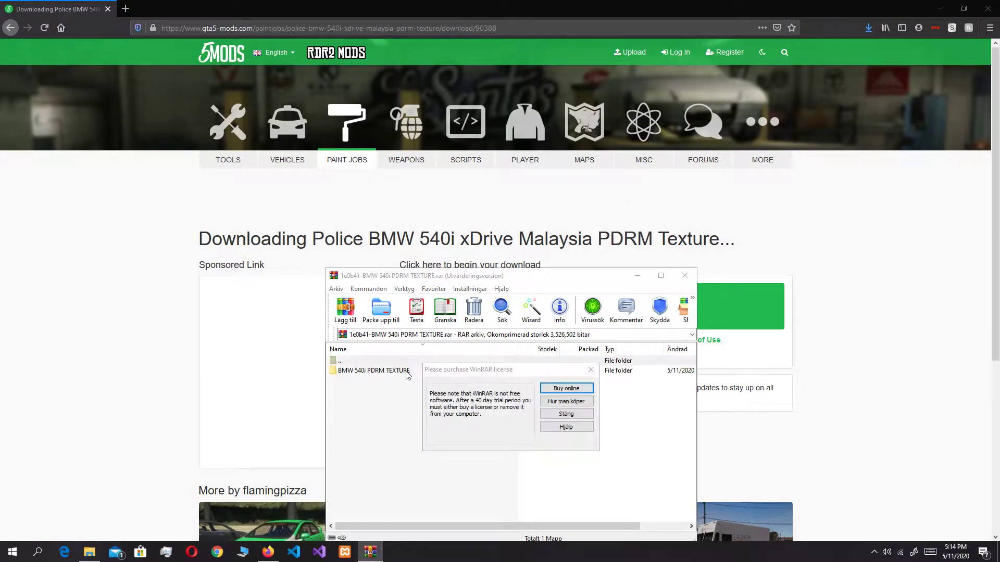
key(Escape)
double_click(475, 372)
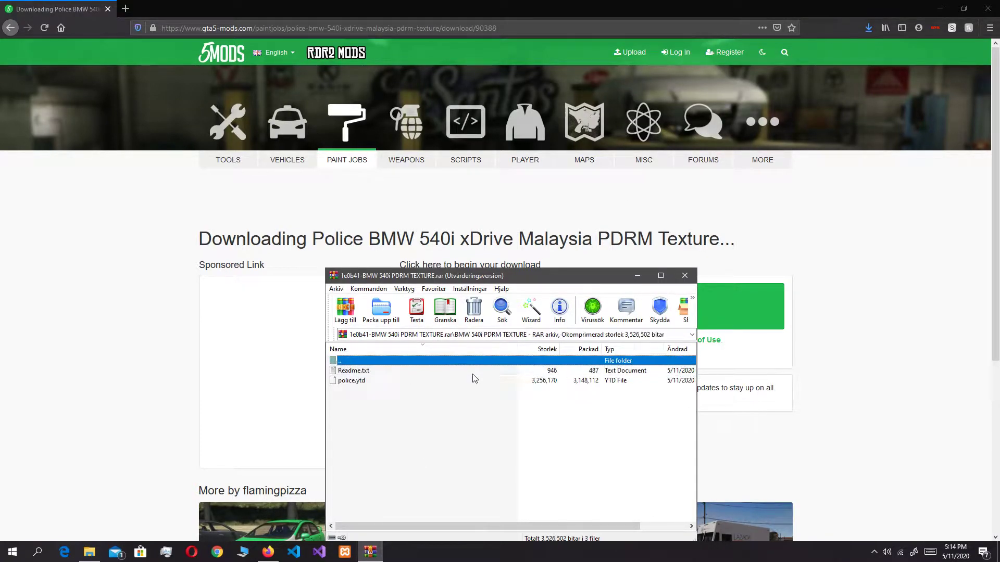
click(684, 276)
click(867, 28)
click(864, 46)
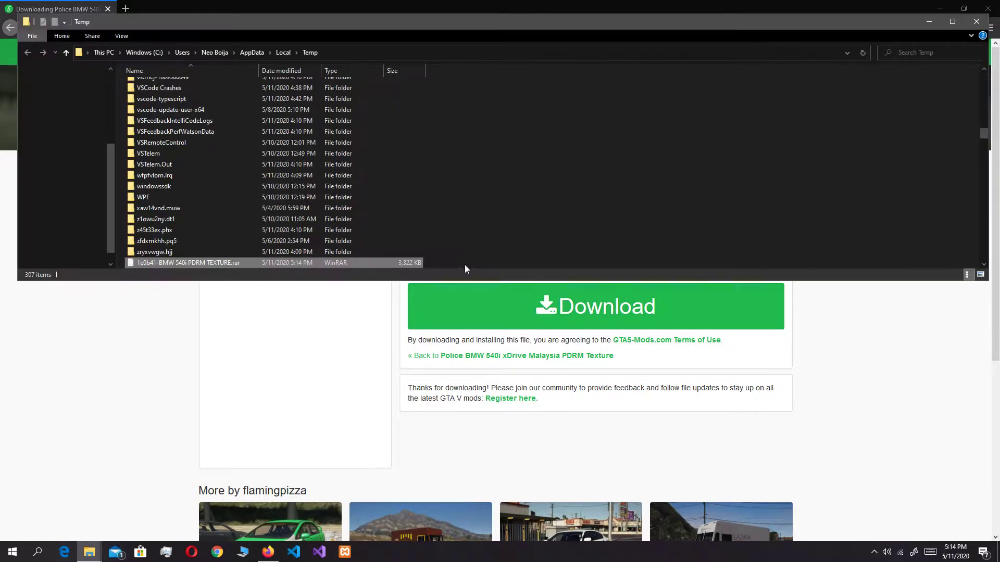
Move the BMW 540i texture archive into Downloads and extract it to its own folder.
drag(187, 262, 86, 160)
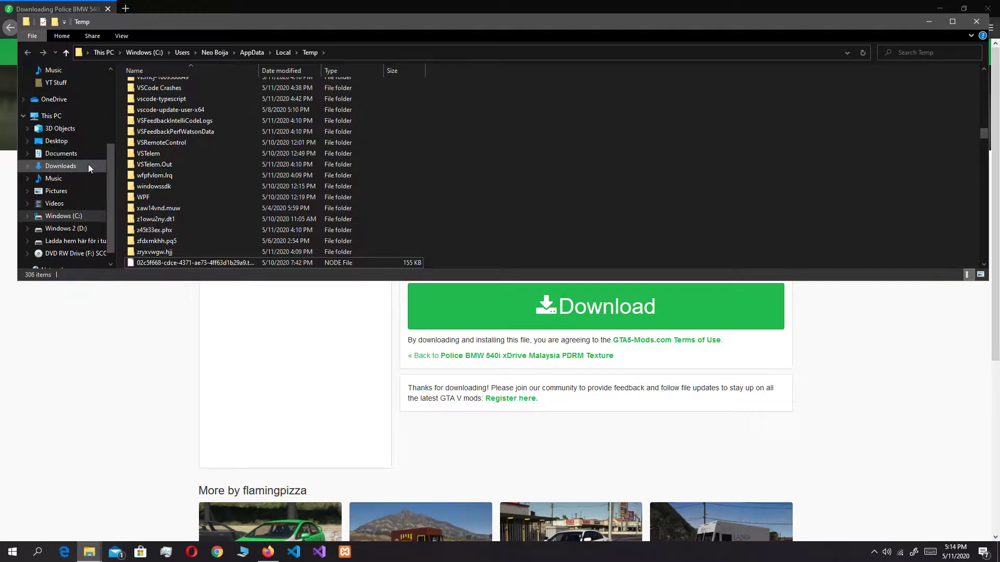
click(88, 166)
click(151, 123)
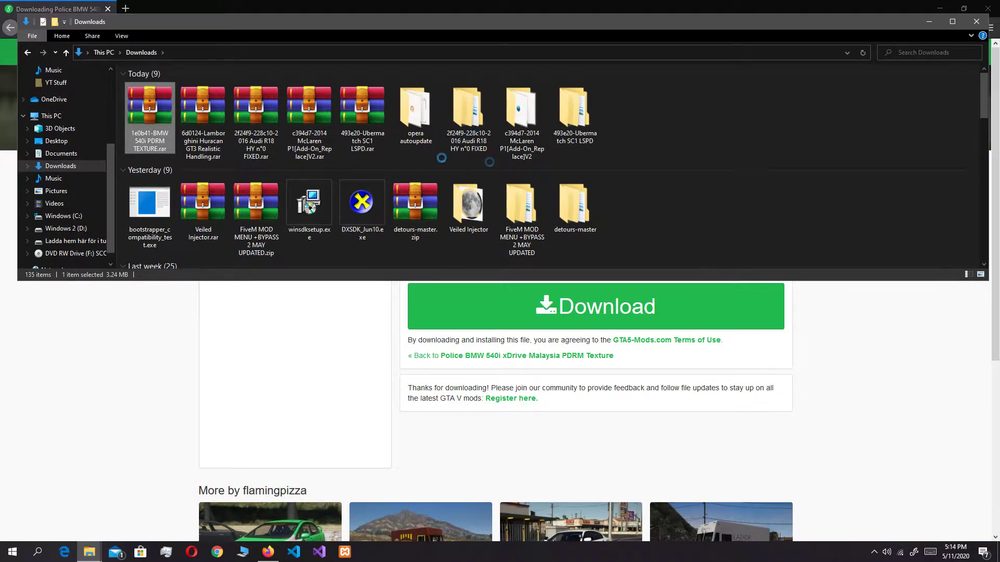
right_click(151, 123)
click(251, 203)
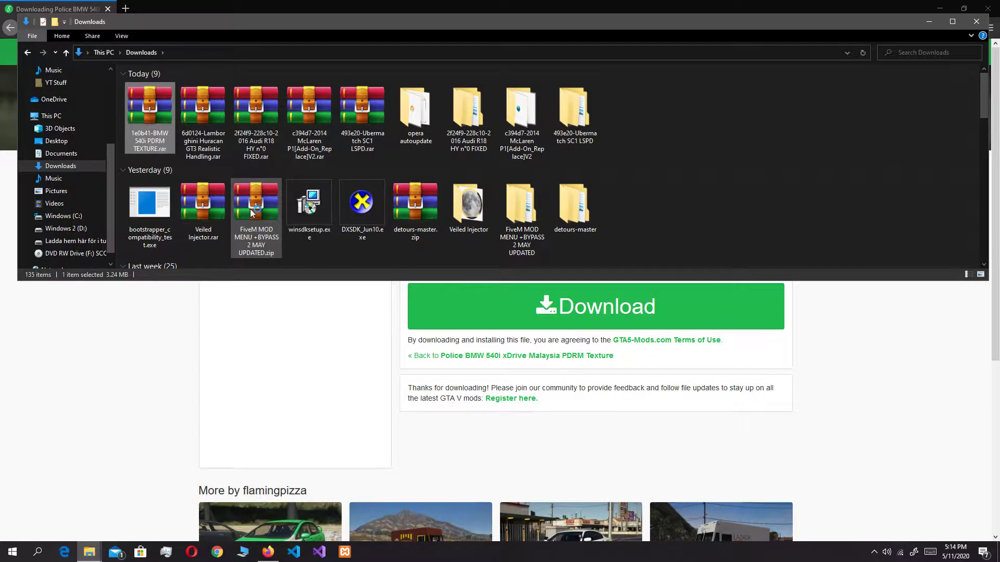
Open the extracted BMW 540i PDRM TEXTURE folder and check its full path.
double_click(624, 124)
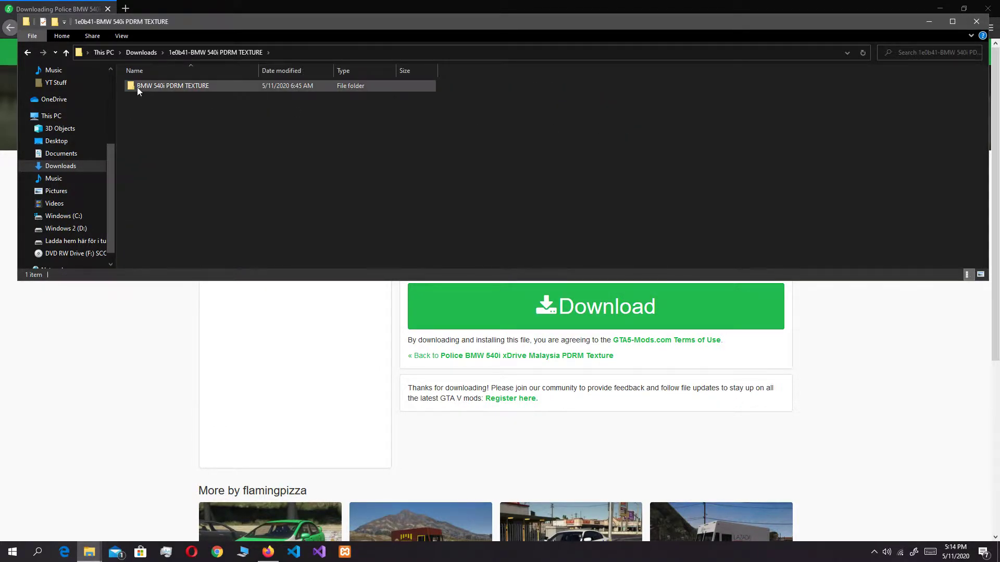
double_click(137, 87)
click(146, 98)
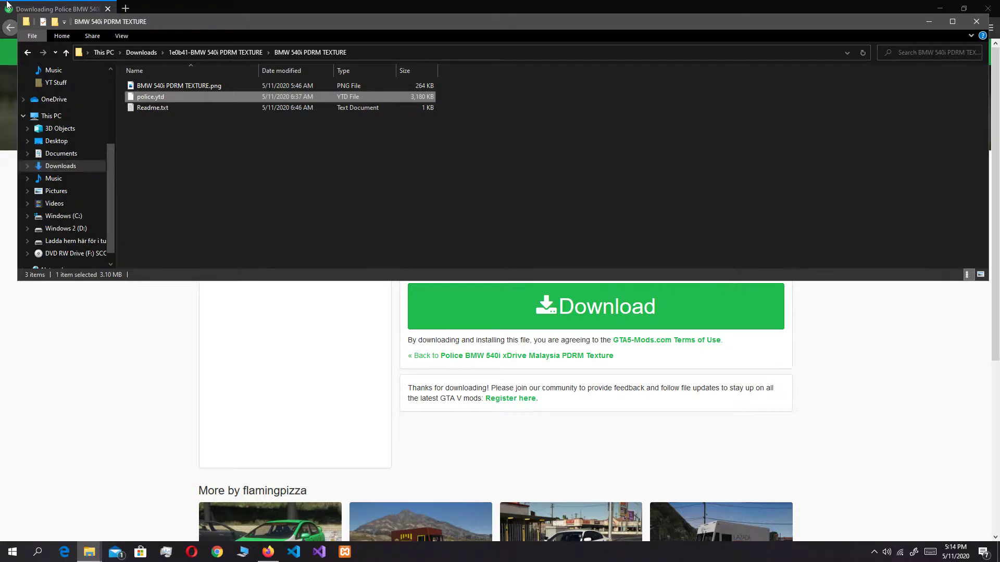
click(684, 52)
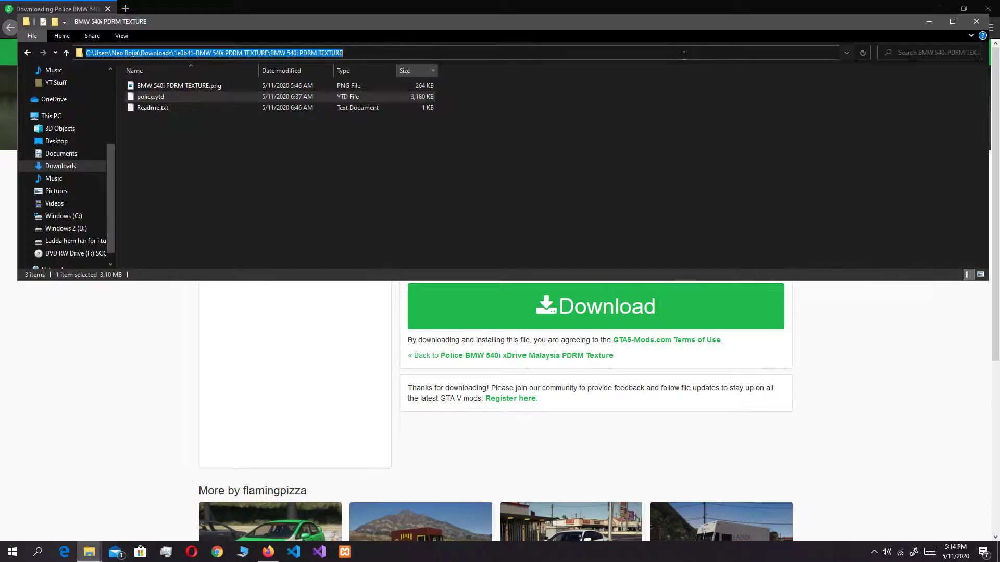
click(396, 116)
Turn on Hidden items and File name extensions in the folder's View options.
click(56, 37)
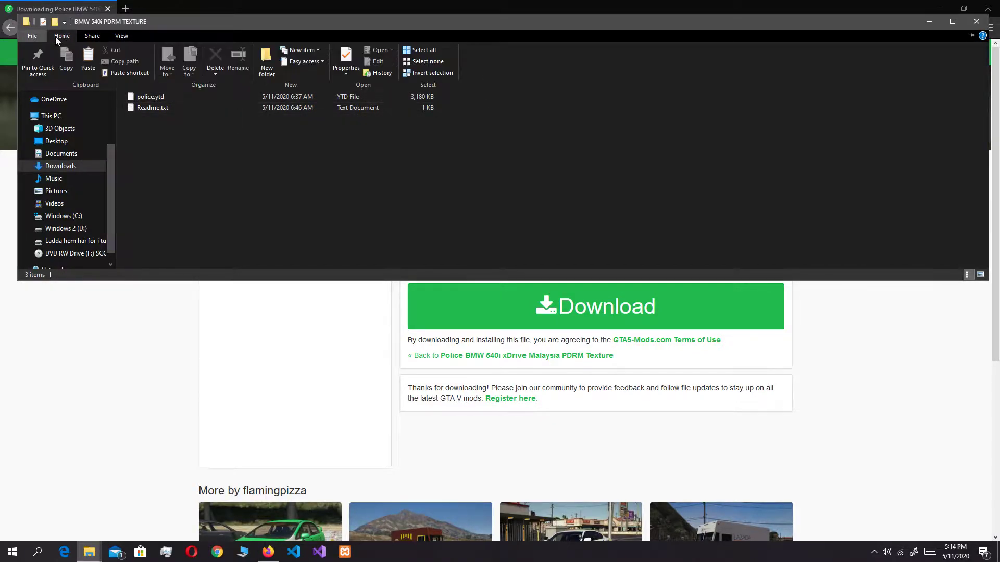
click(118, 35)
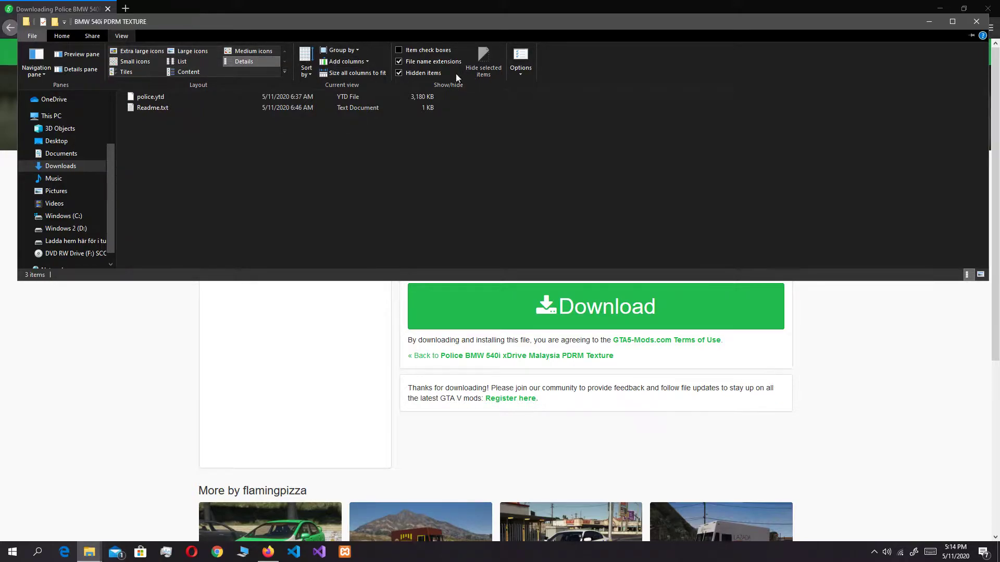
click(399, 72)
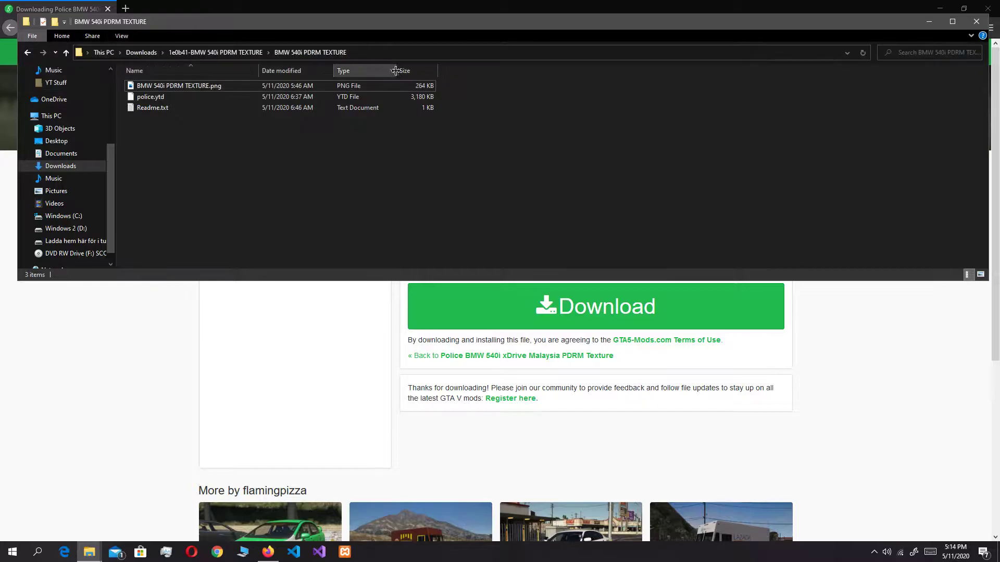
click(111, 39)
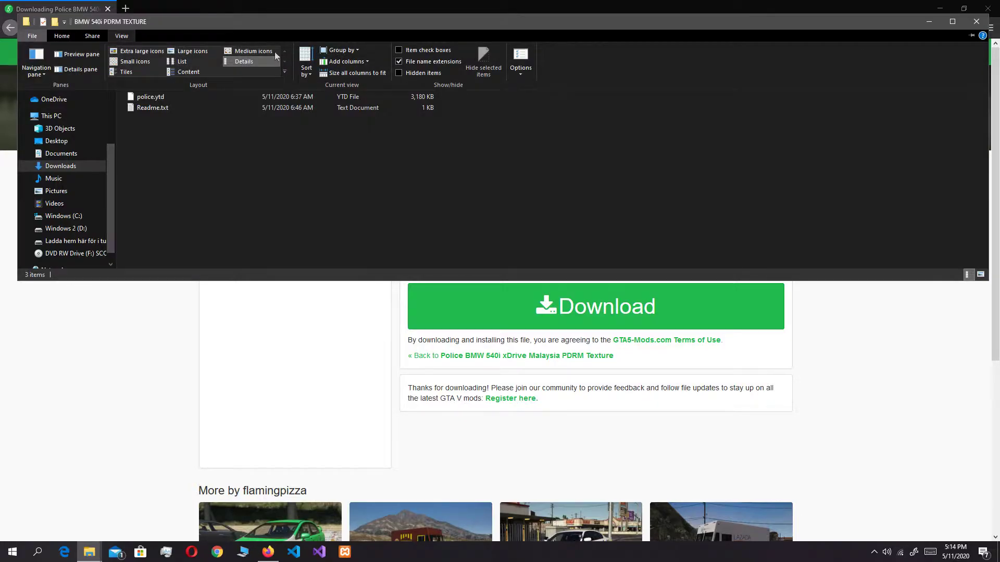
click(398, 73)
click(118, 37)
click(399, 61)
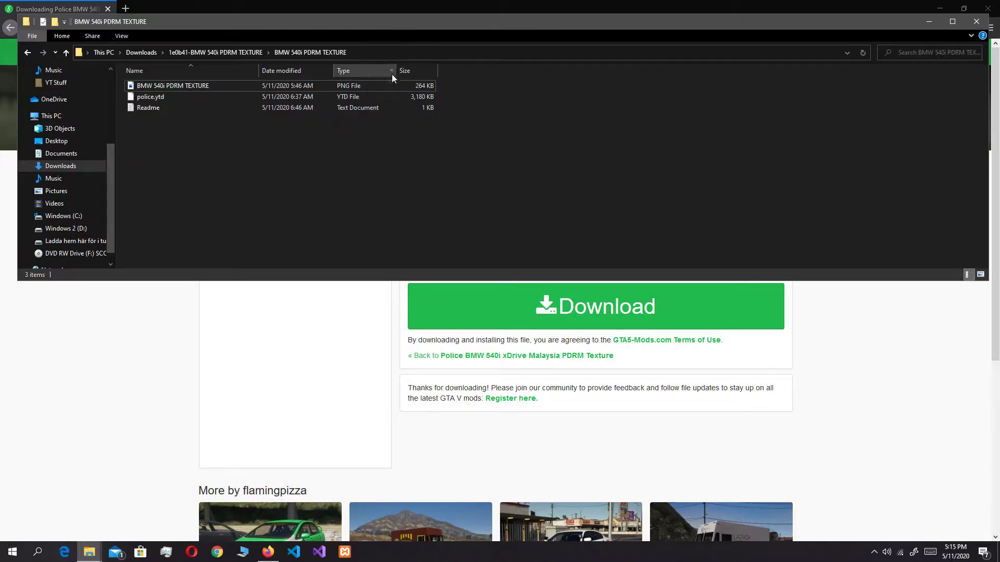
click(111, 37)
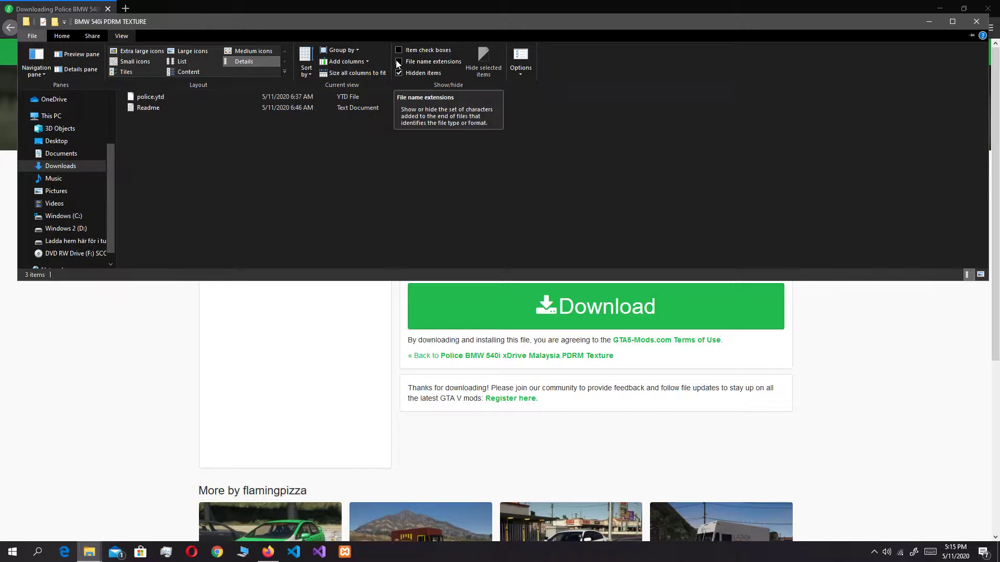
click(398, 62)
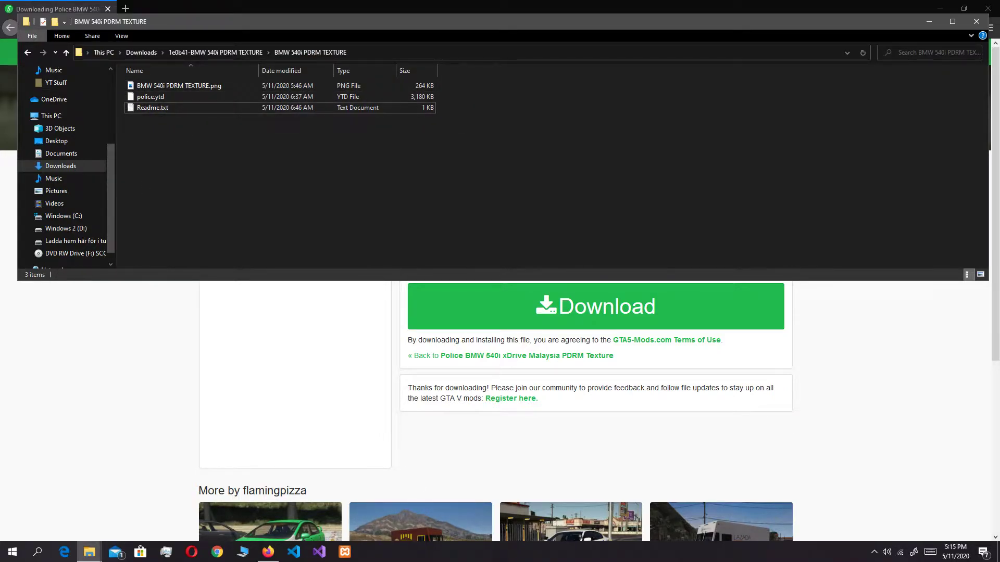
Launch OpenIV from Start search and choose Grand Theft Auto V for Windows.
key(super)
text(op)
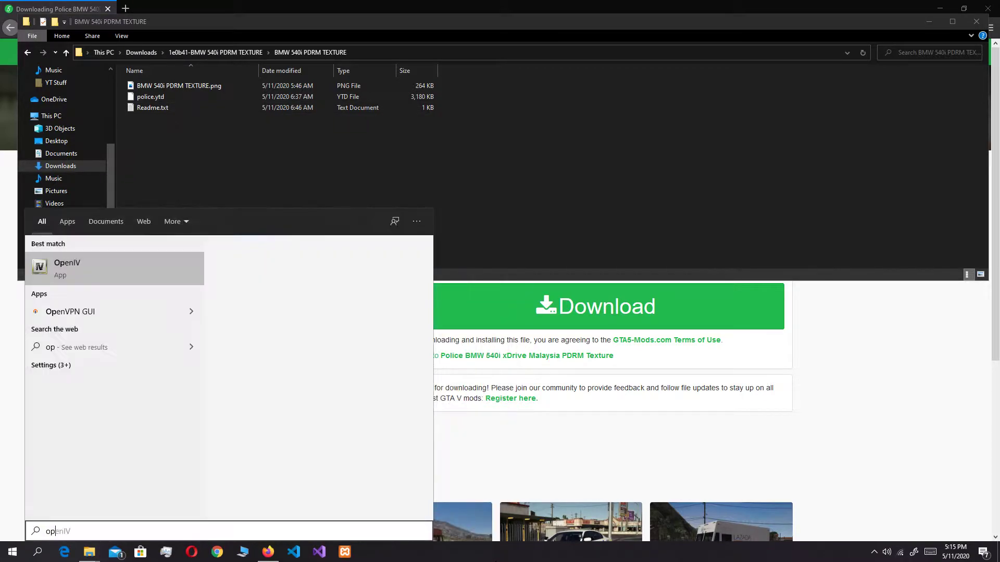
text(eniv)
key(Return)
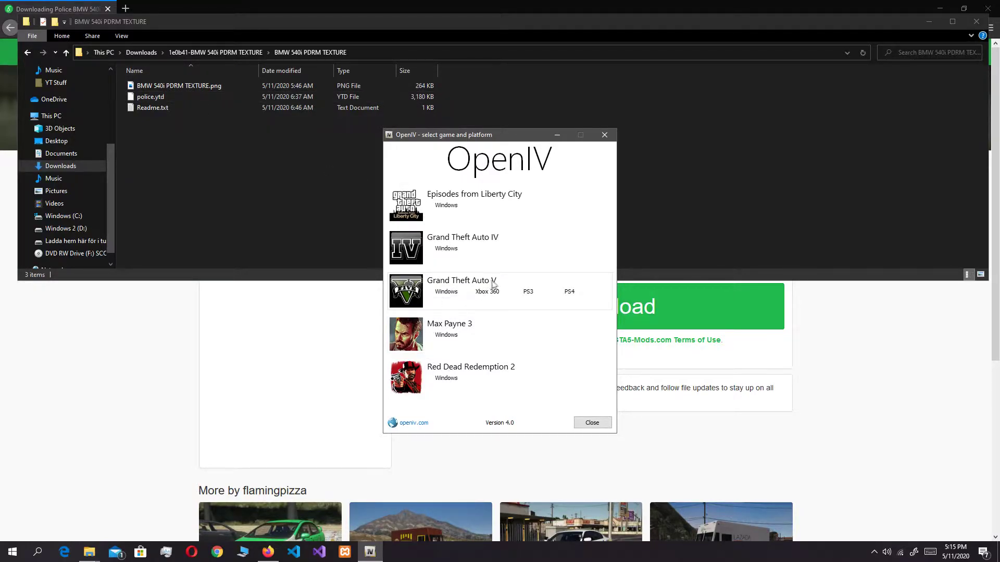
click(450, 298)
click(125, 8)
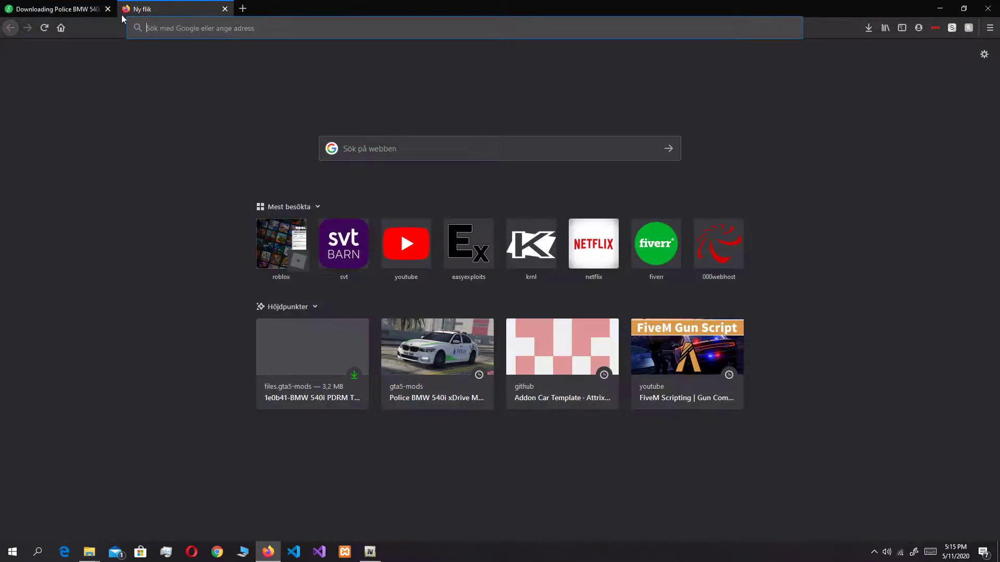
key(alt+Tab)
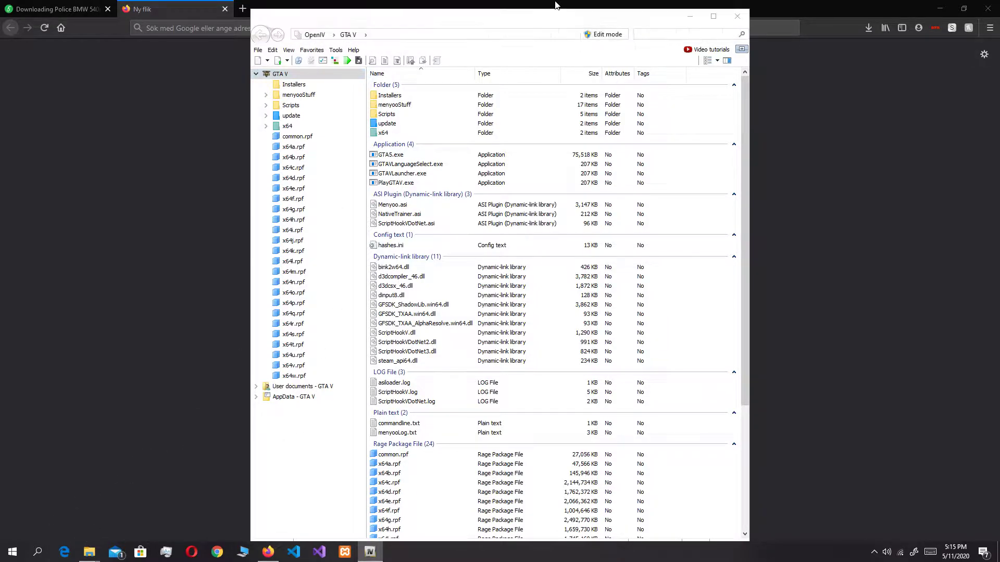
click(258, 50)
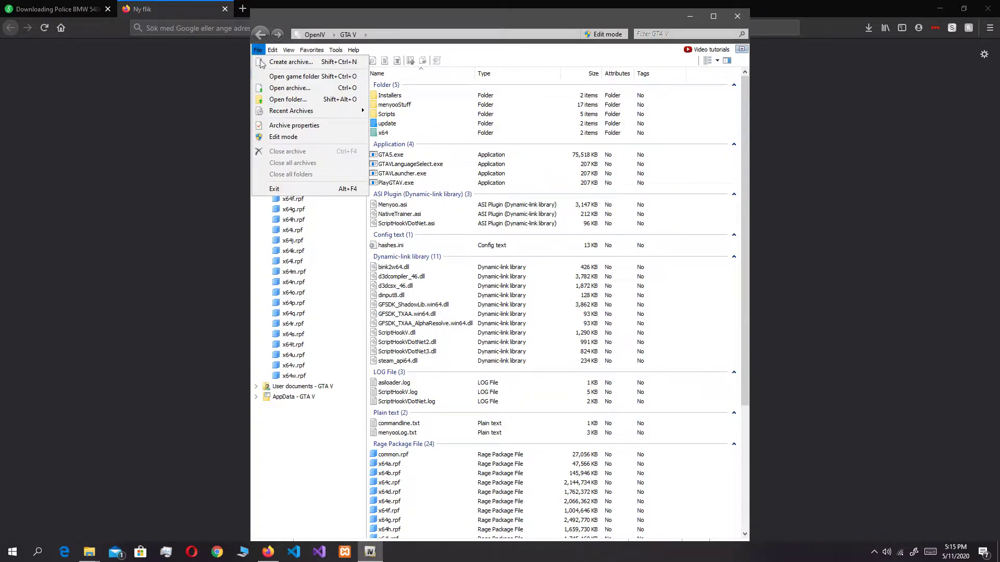
click(291, 92)
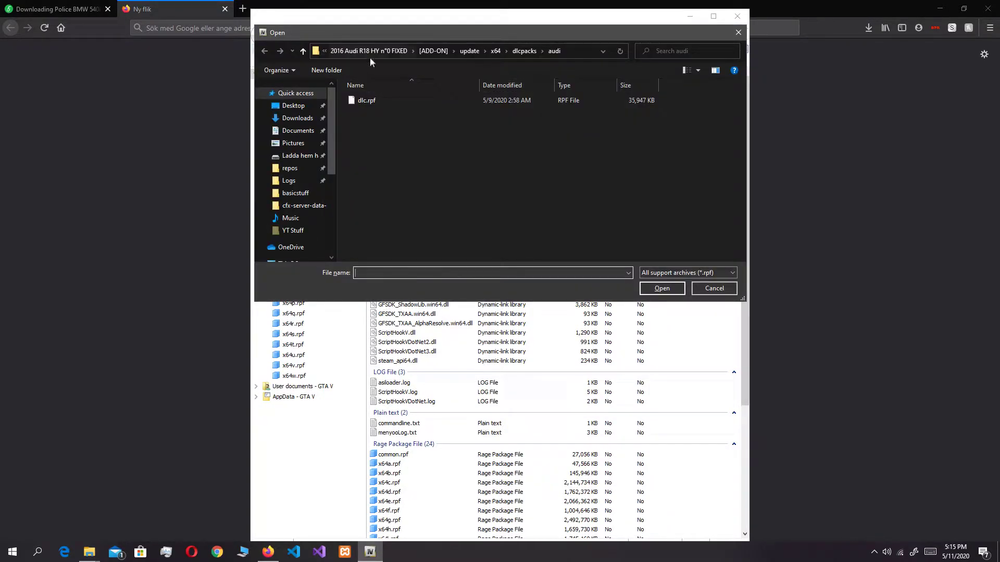
click(374, 51)
click(394, 50)
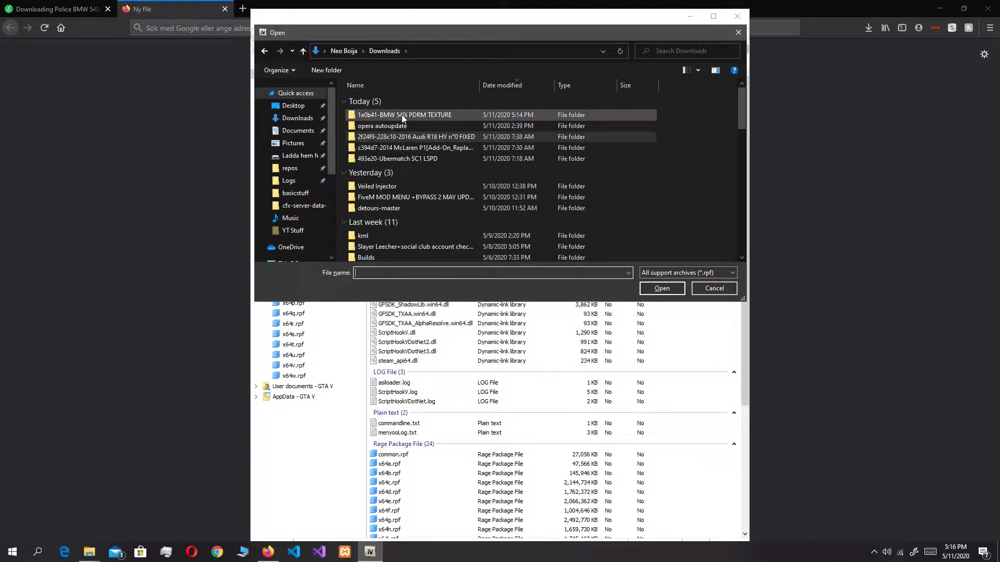
double_click(376, 114)
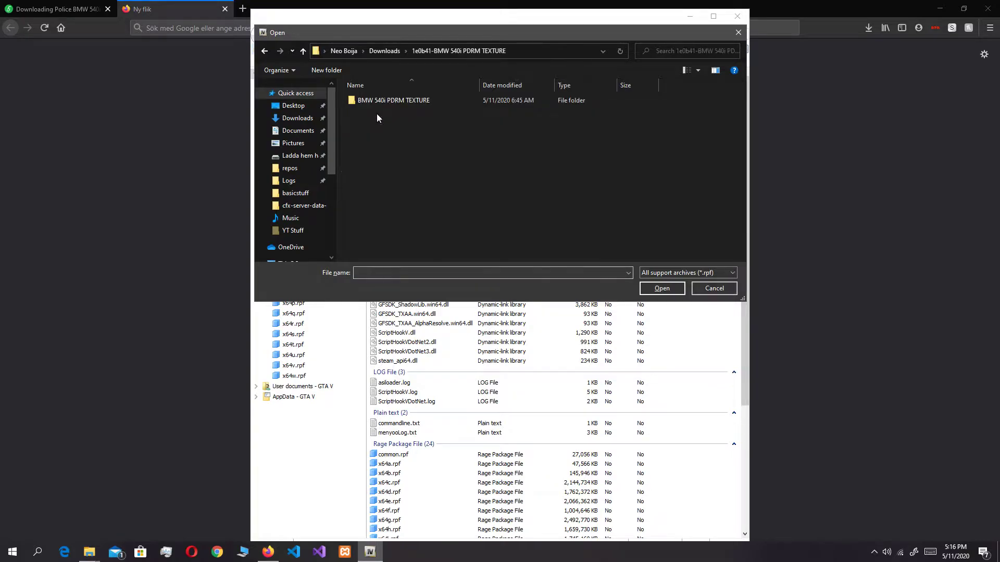
double_click(373, 104)
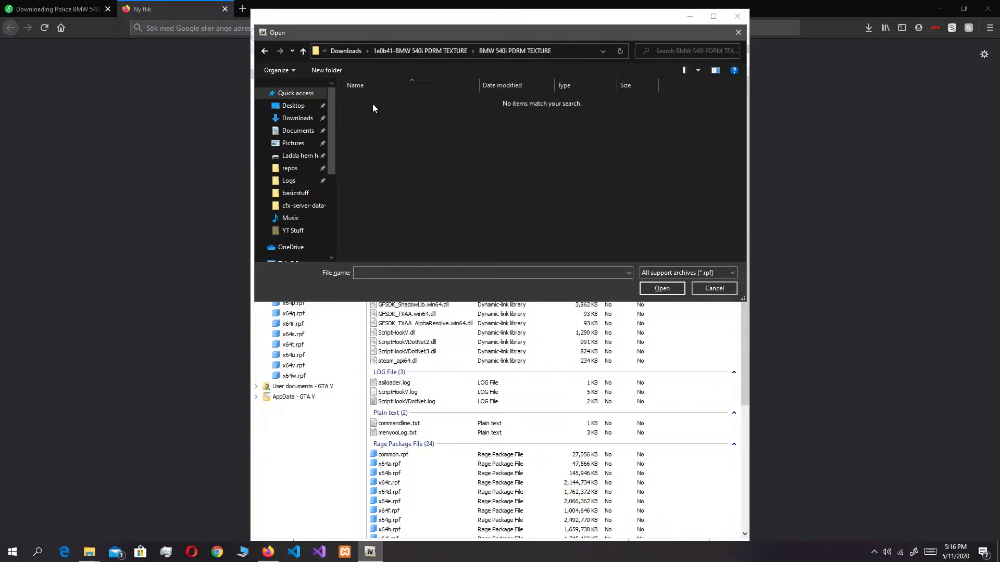
click(702, 273)
click(679, 288)
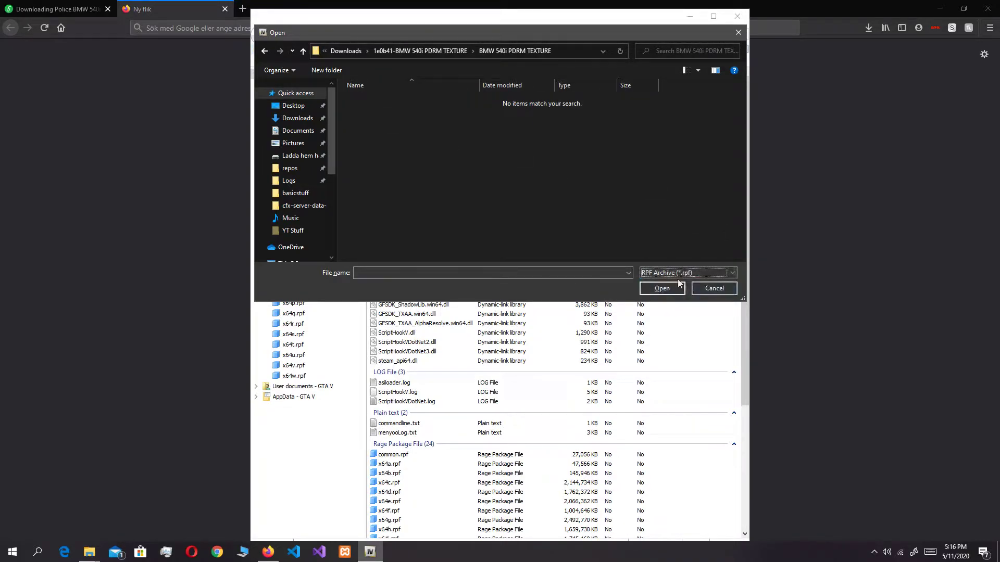
key(Escape)
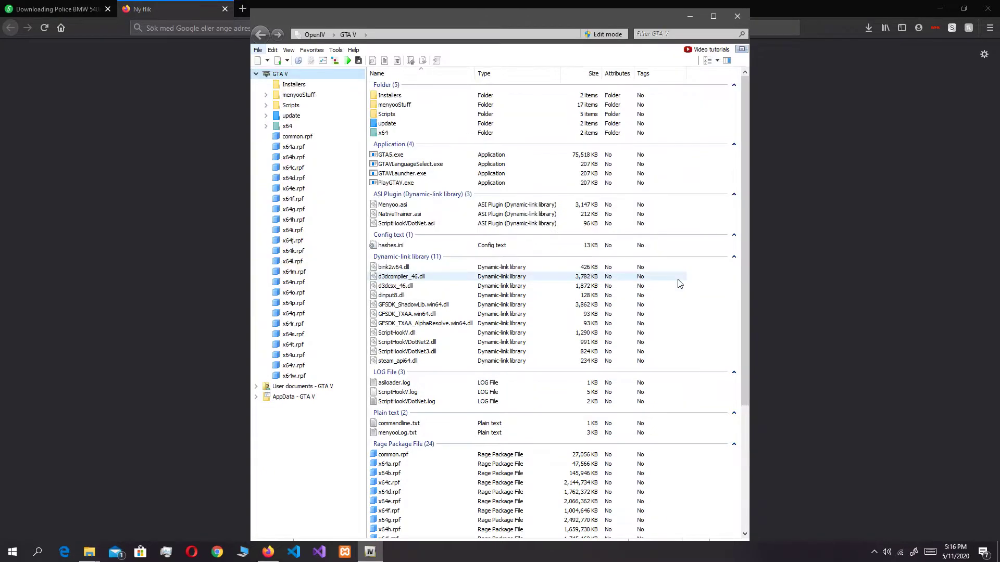
Leave the BMW download page, check the archive in Downloads, and open the Pegassi Bati 701 page.
click(1, 5)
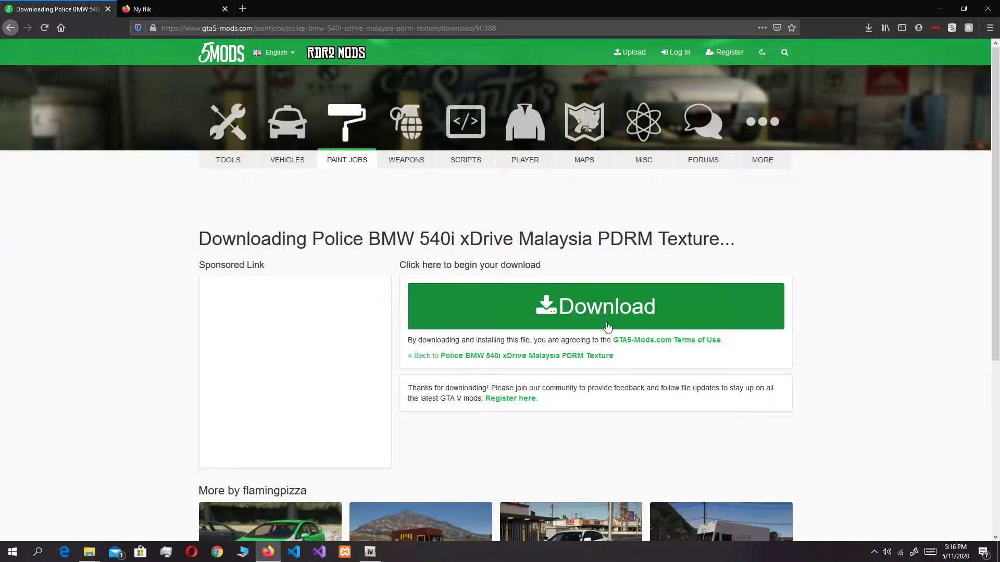
click(9, 28)
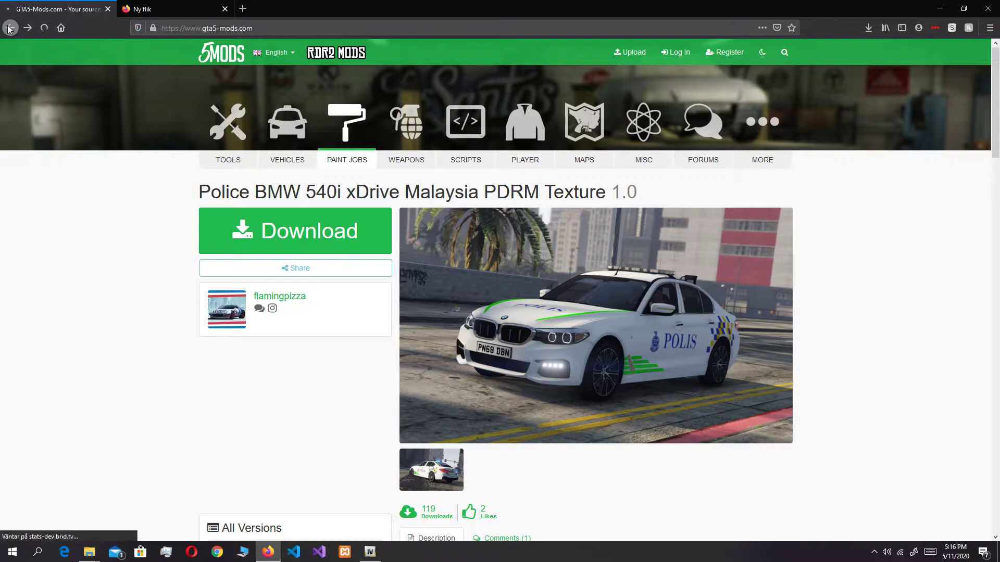
key(alt+Tab)
click(622, 258)
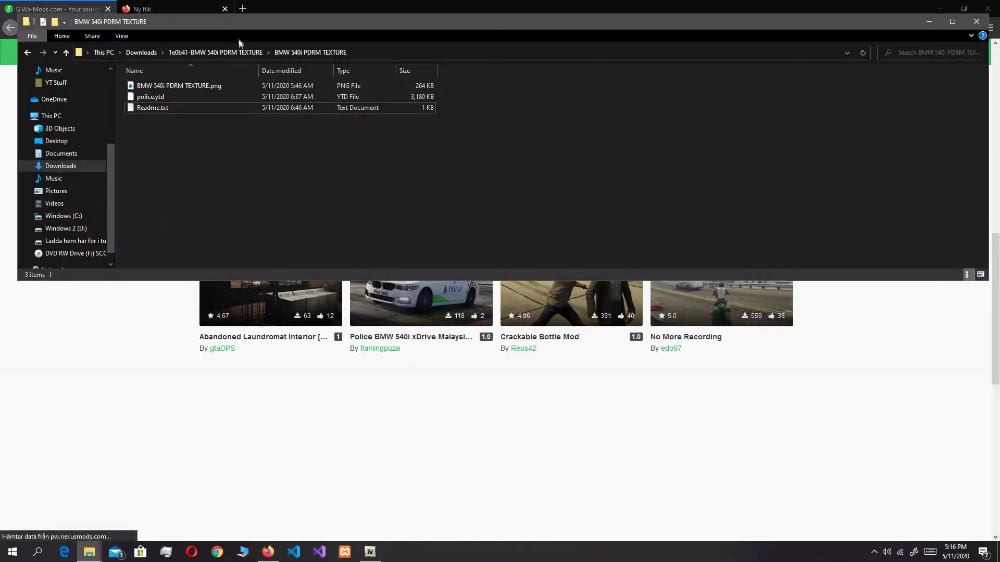
click(156, 52)
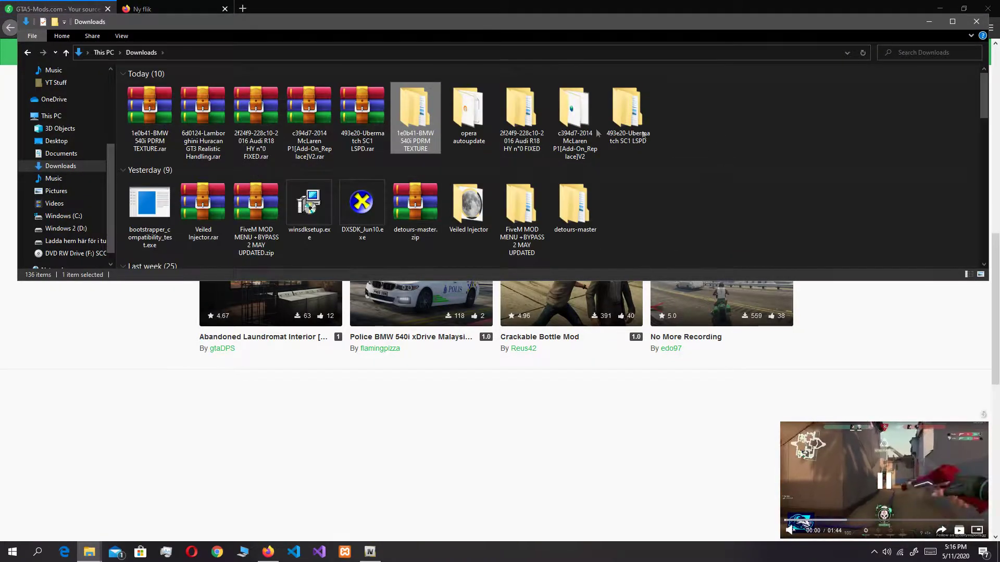
click(150, 117)
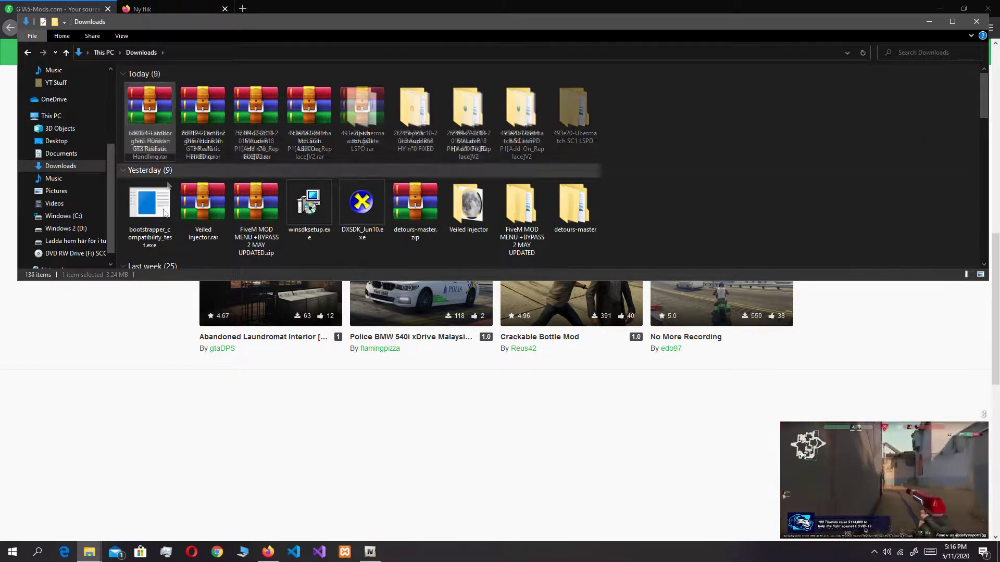
key(alt+Tab)
scroll(680, 229, up, 3)
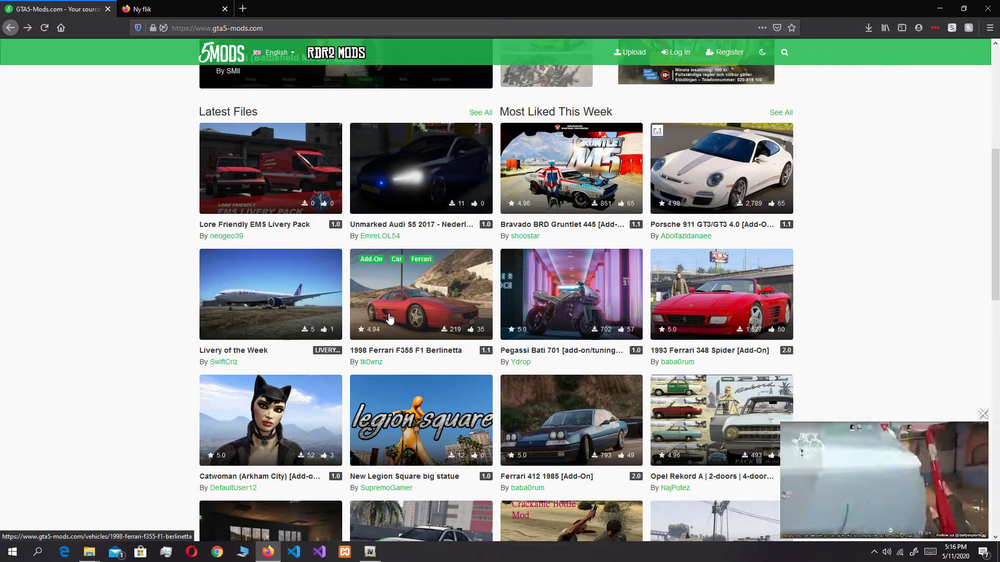
click(553, 283)
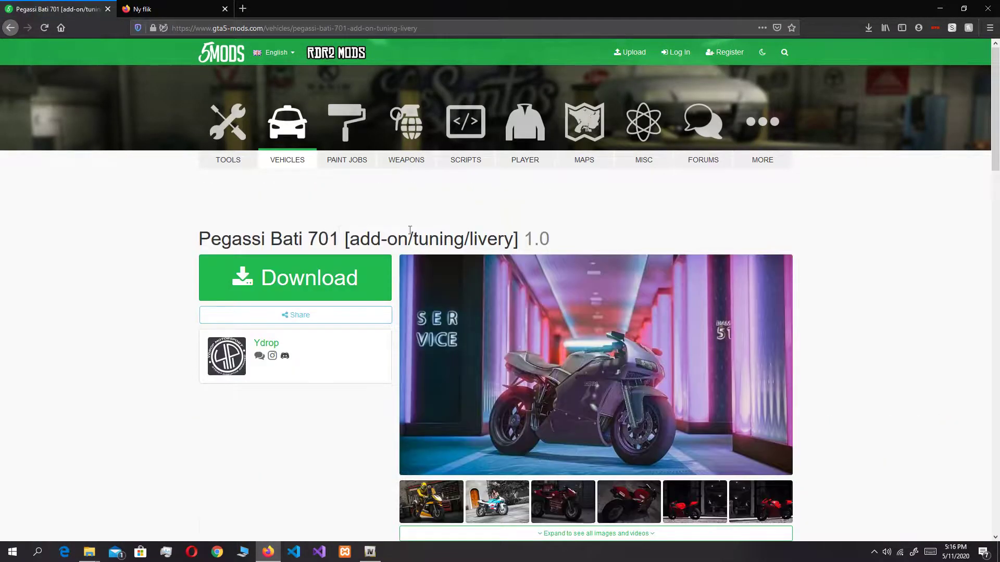
Download the Bati 701 archive from its download page, choosing to open it with WinRAR.
double_click(398, 239)
double_click(364, 239)
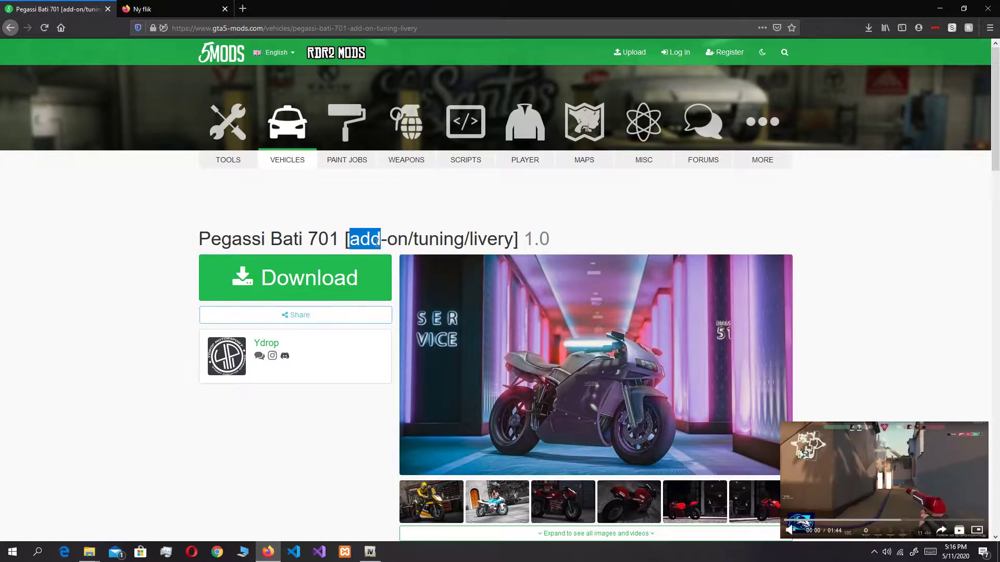
click(343, 297)
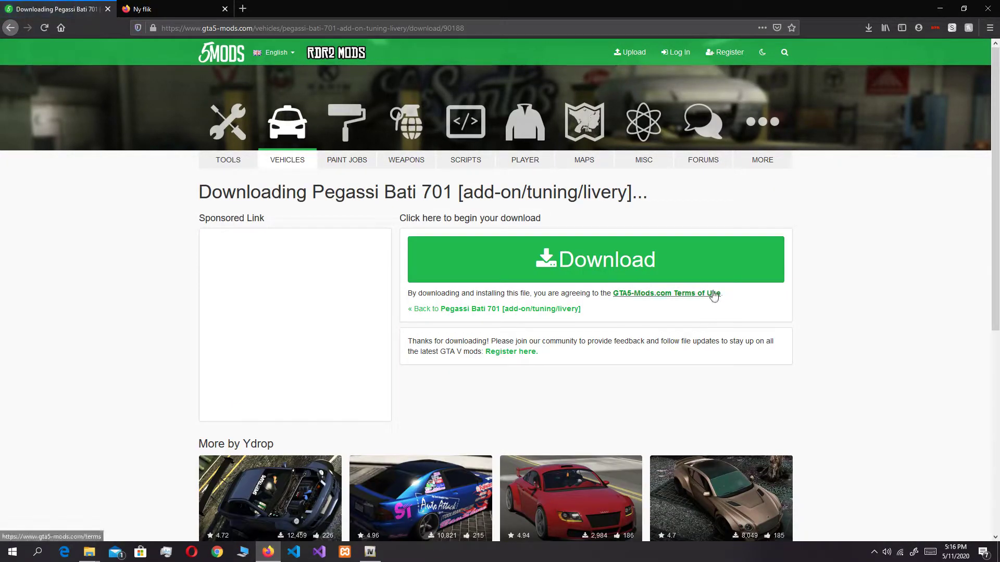
click(717, 298)
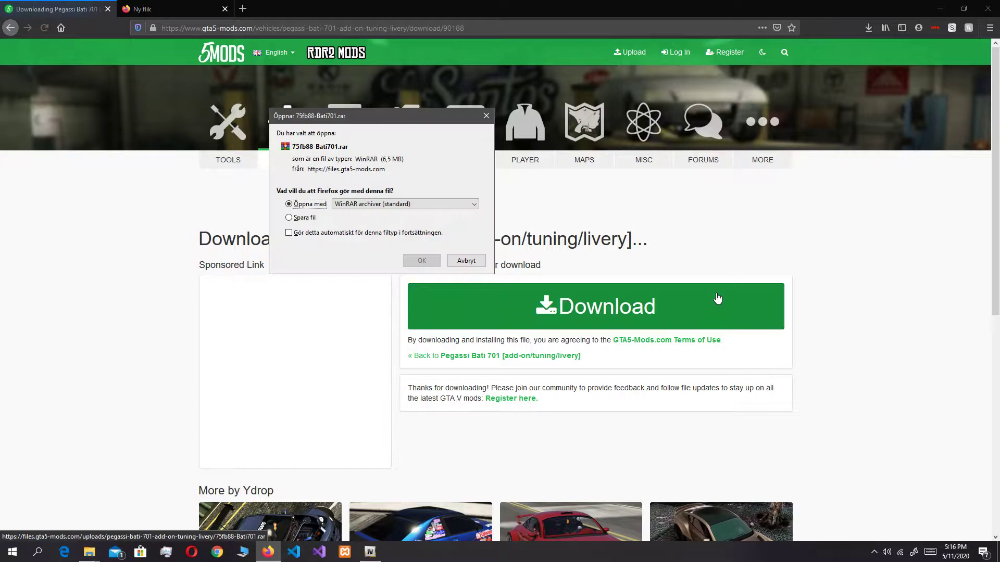
click(414, 263)
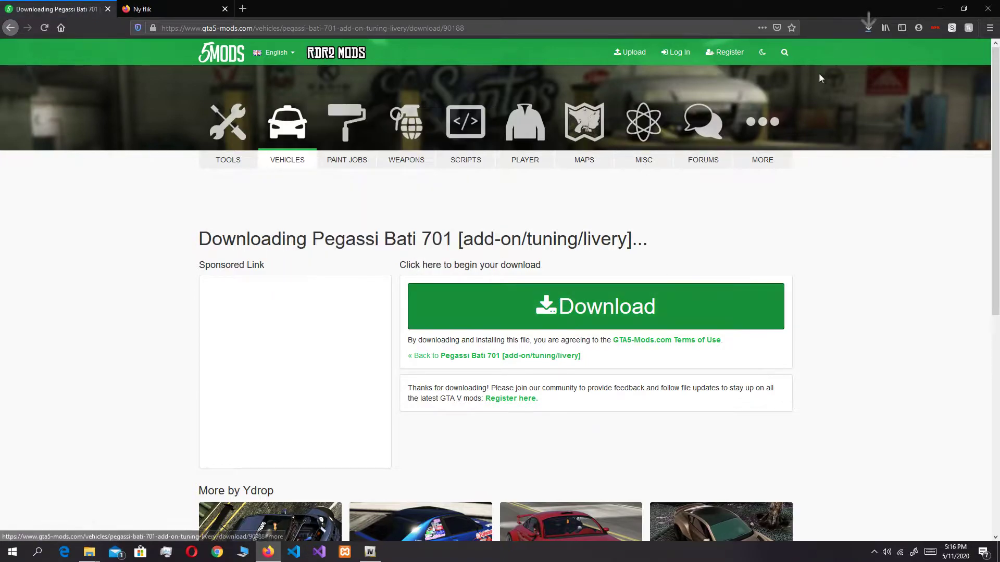
Dismiss the WinRAR expired notice, close the archive window, and show Bati701.rar's folder.
click(868, 29)
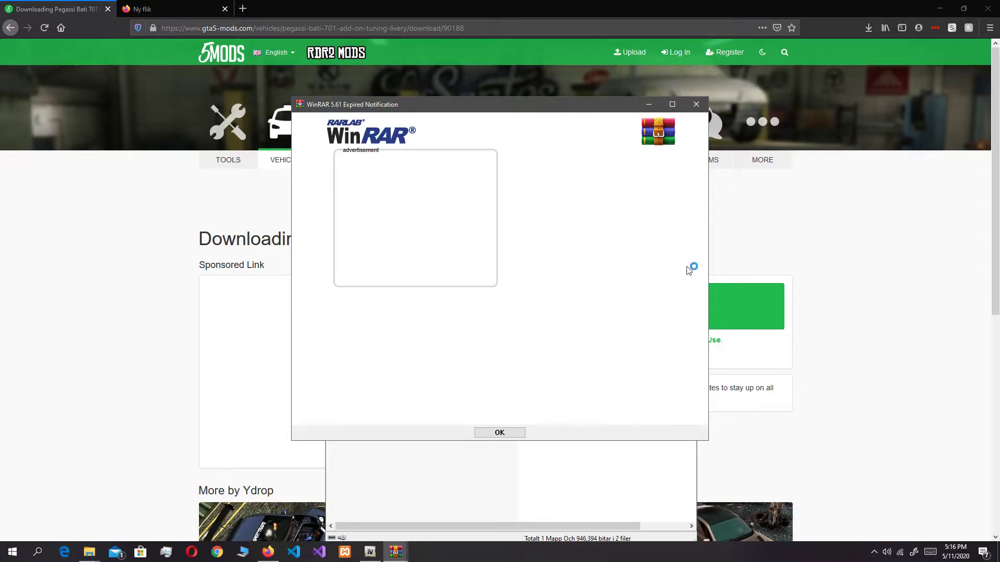
click(696, 104)
click(684, 275)
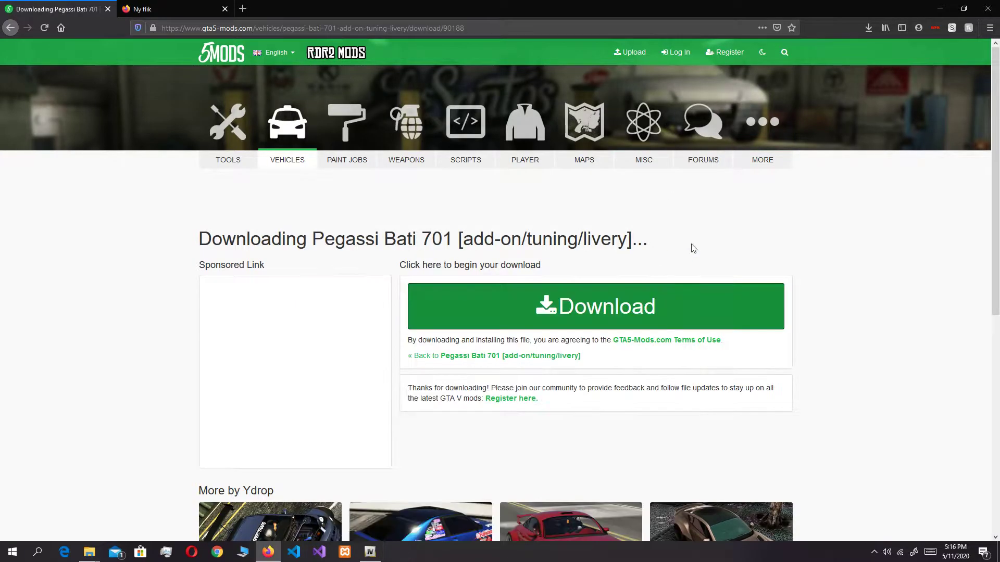
click(870, 29)
Move 75fb88-Bati701.rar into Downloads, extract it, and select dlc.rpf in its pb701 folder.
click(861, 52)
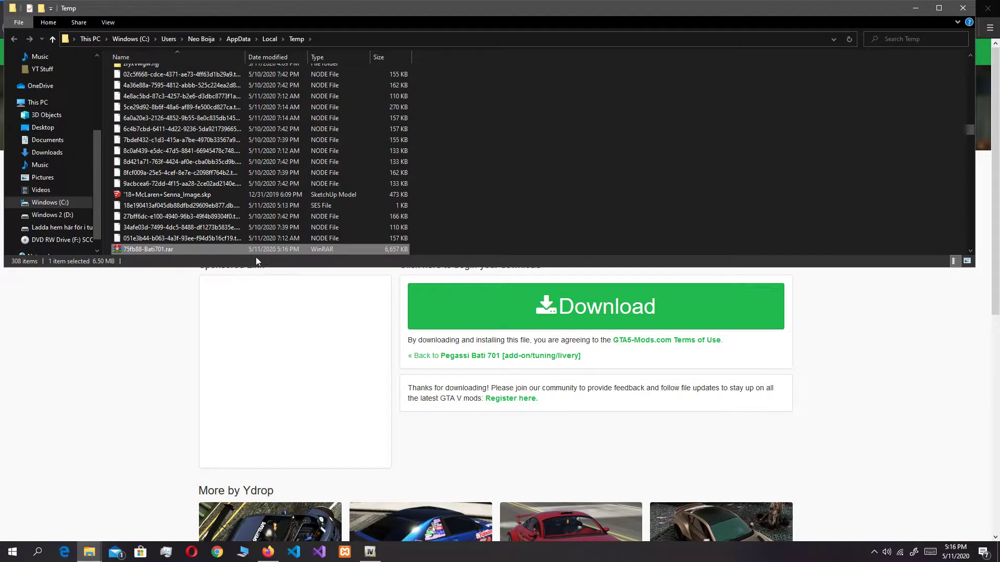
drag(153, 249, 63, 157)
click(64, 157)
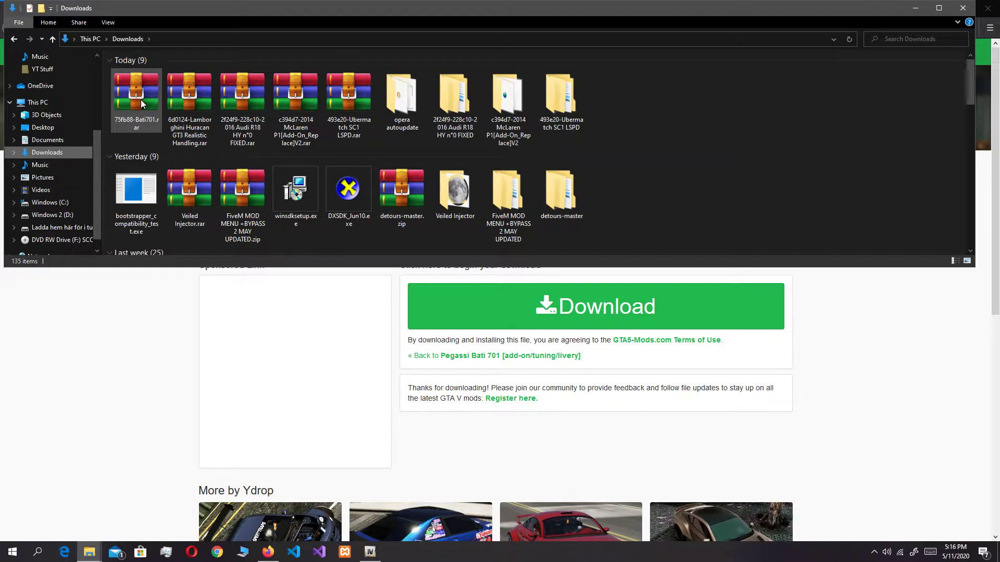
right_click(141, 100)
click(205, 188)
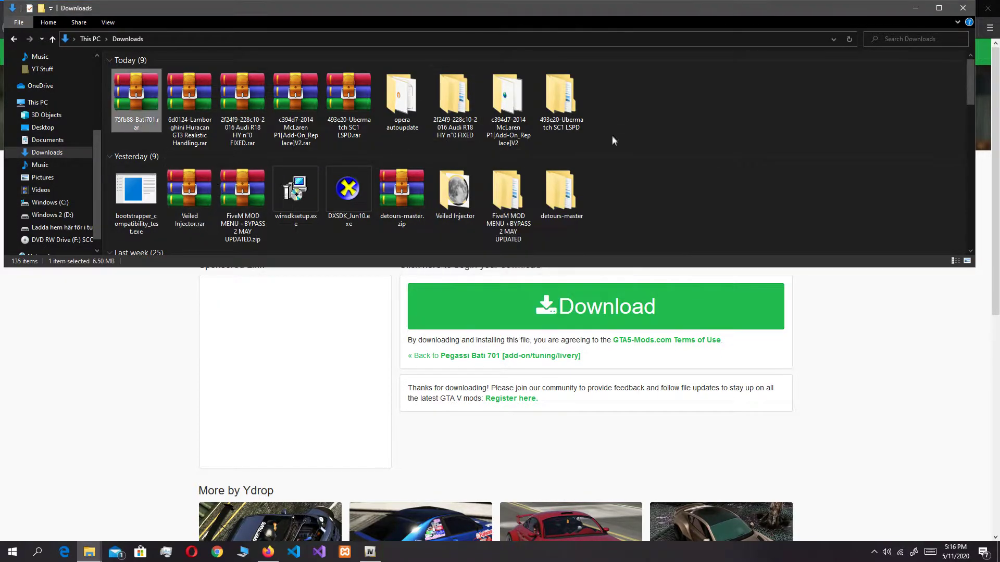
double_click(613, 104)
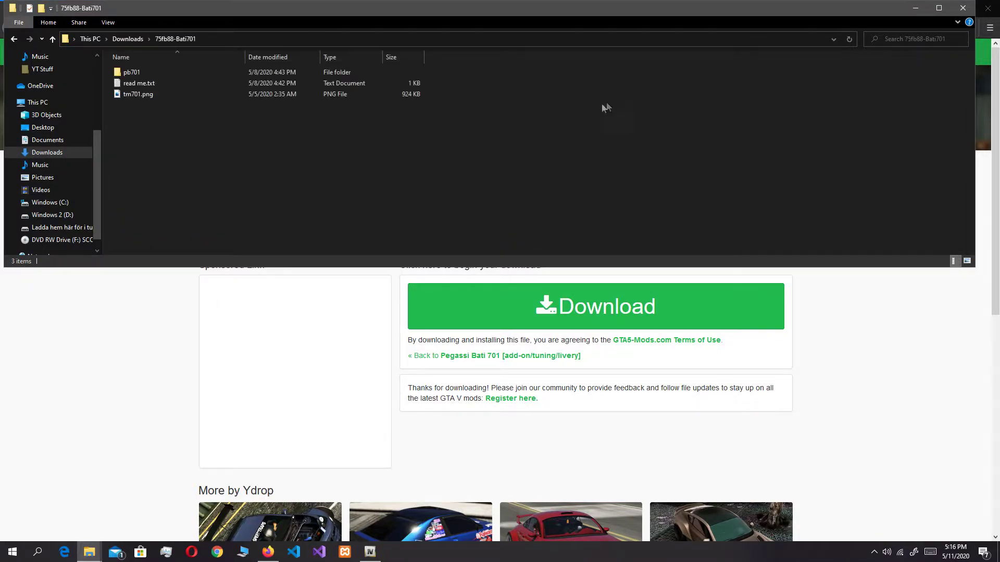
double_click(165, 74)
click(164, 74)
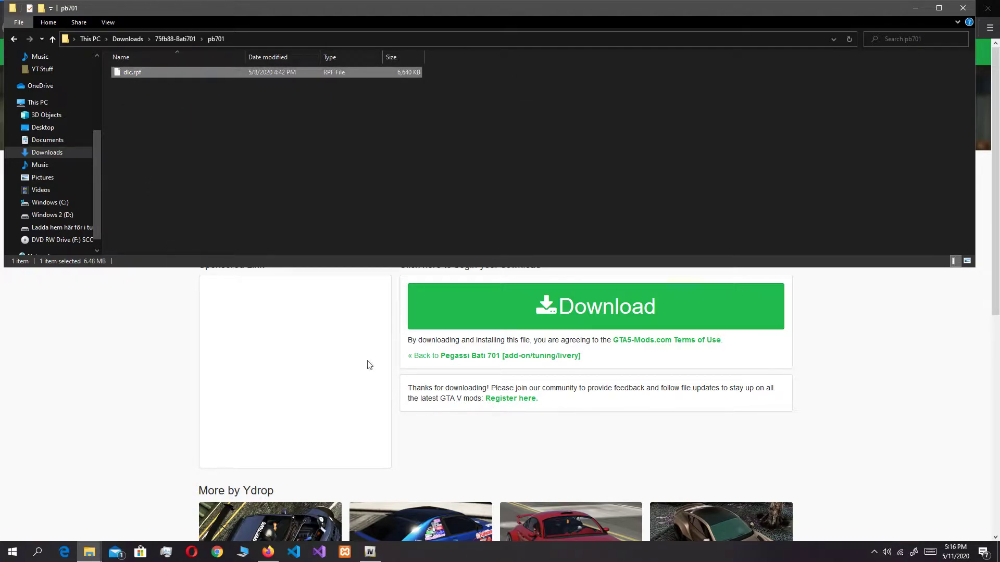
click(370, 552)
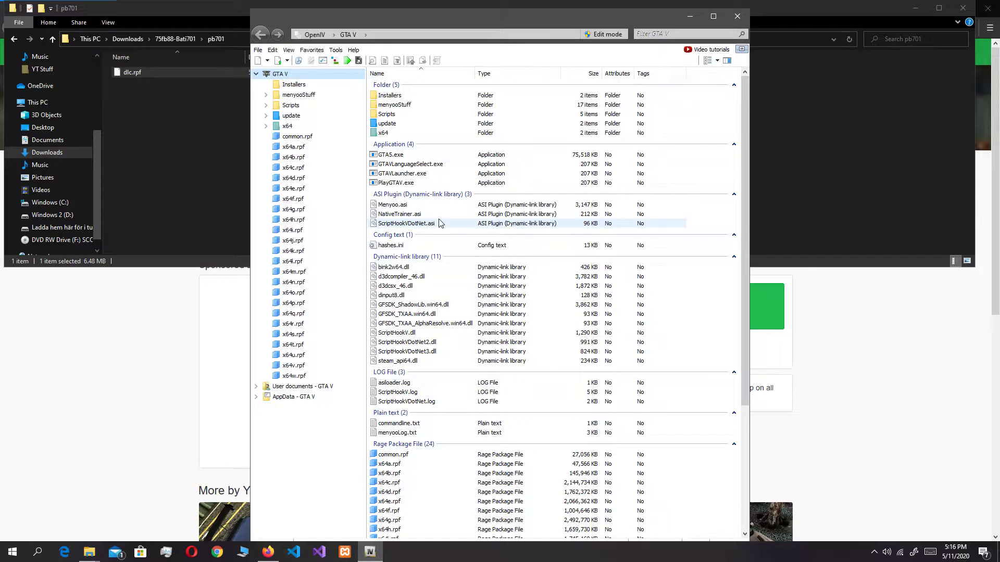
Load Downloads\75fb88-Bati701\pb701\dlc.rpf in OpenIV and close the Downloads Explorer window.
key(ctrl+o)
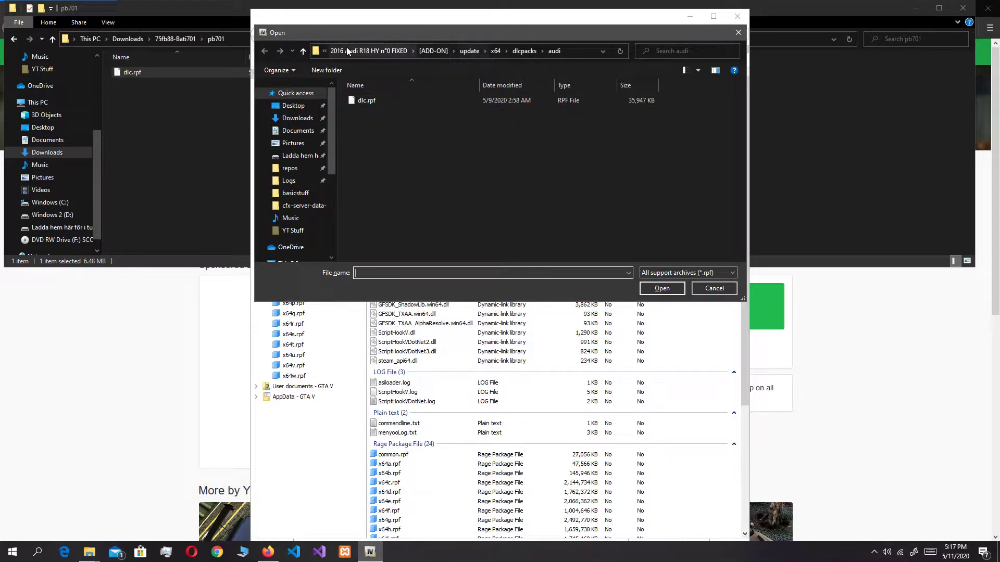
click(394, 51)
click(383, 51)
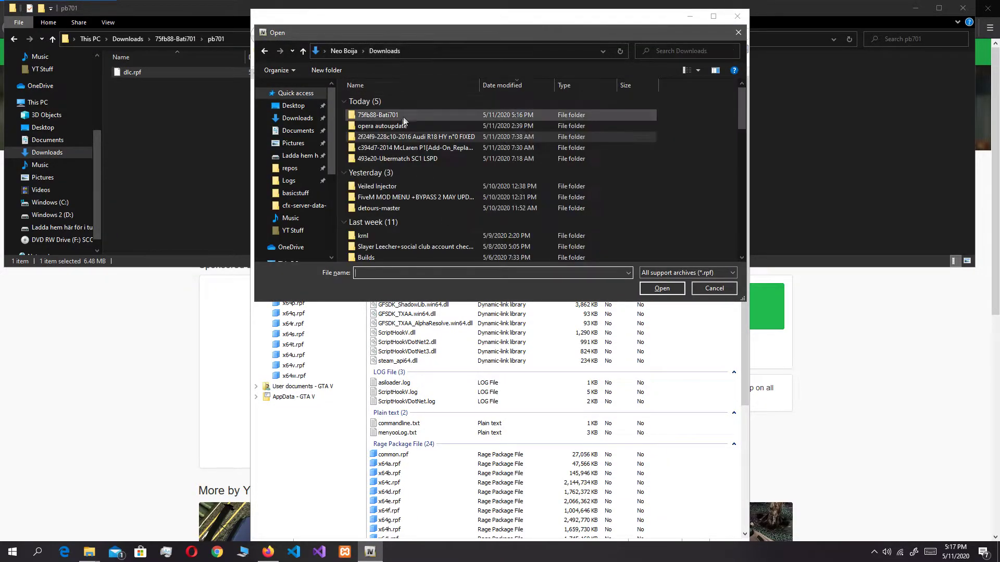
double_click(400, 119)
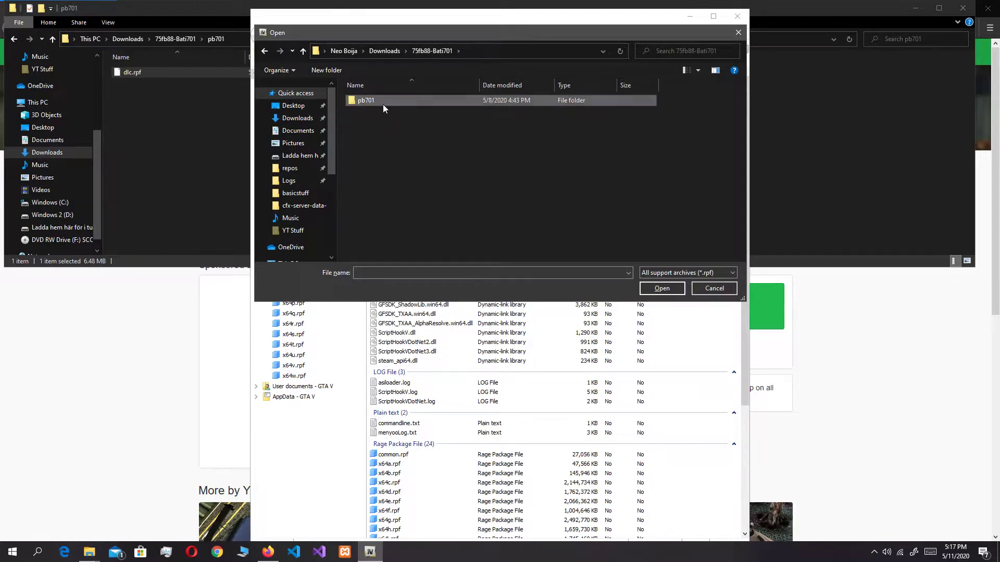
double_click(382, 104)
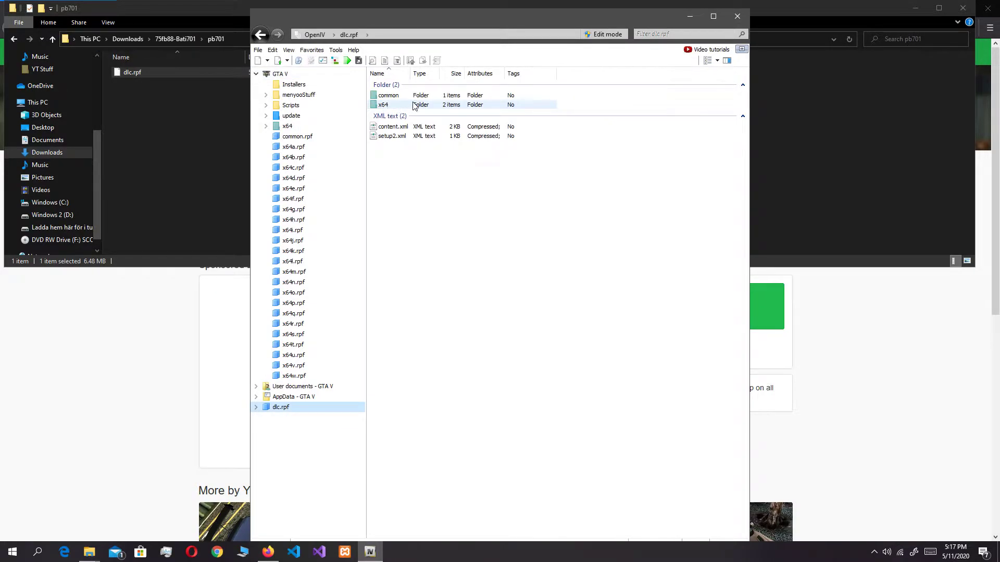
click(89, 553)
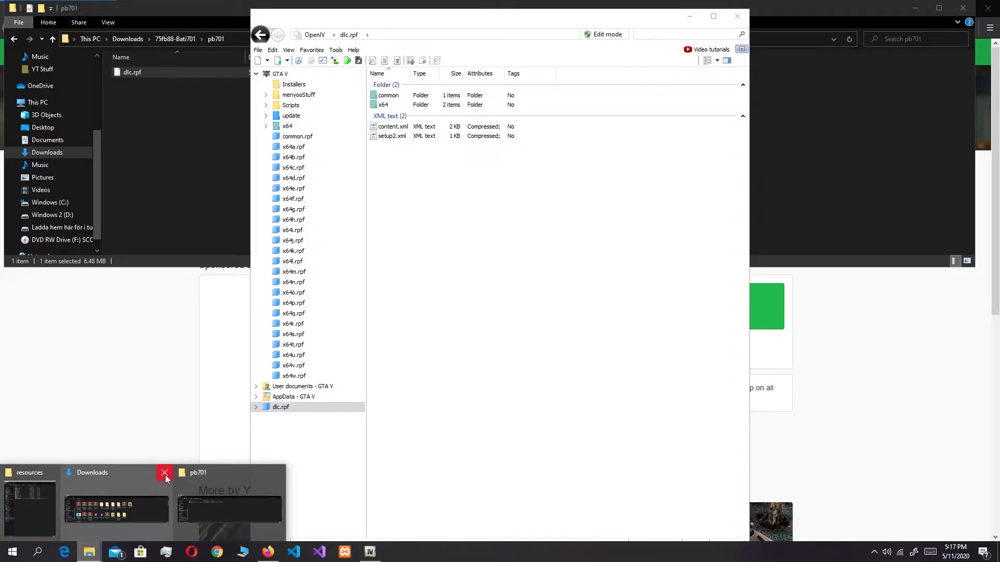
click(165, 474)
Open the PoliceBMW540i resource folder in Explorer, checking its stream subfolder.
click(32, 501)
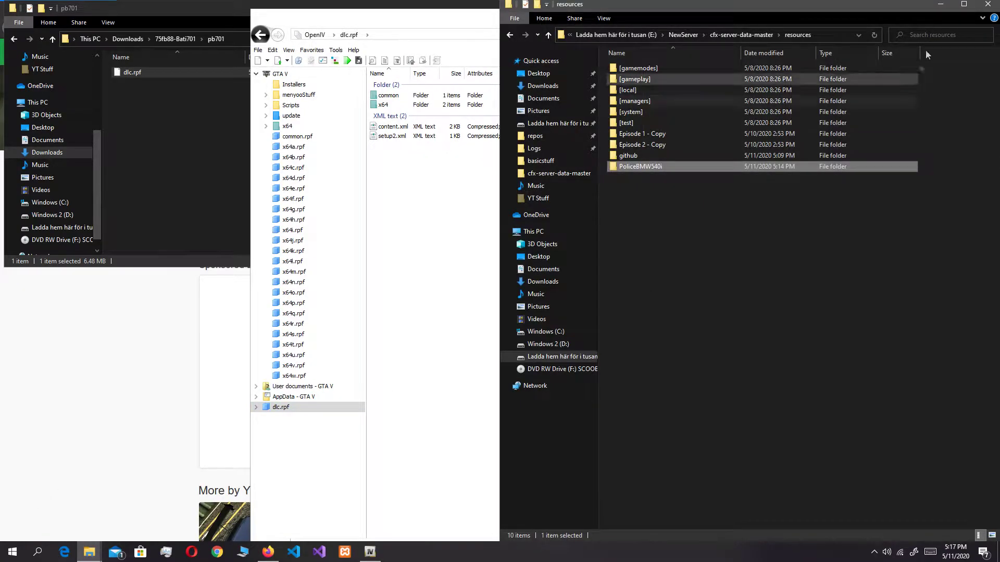
double_click(697, 166)
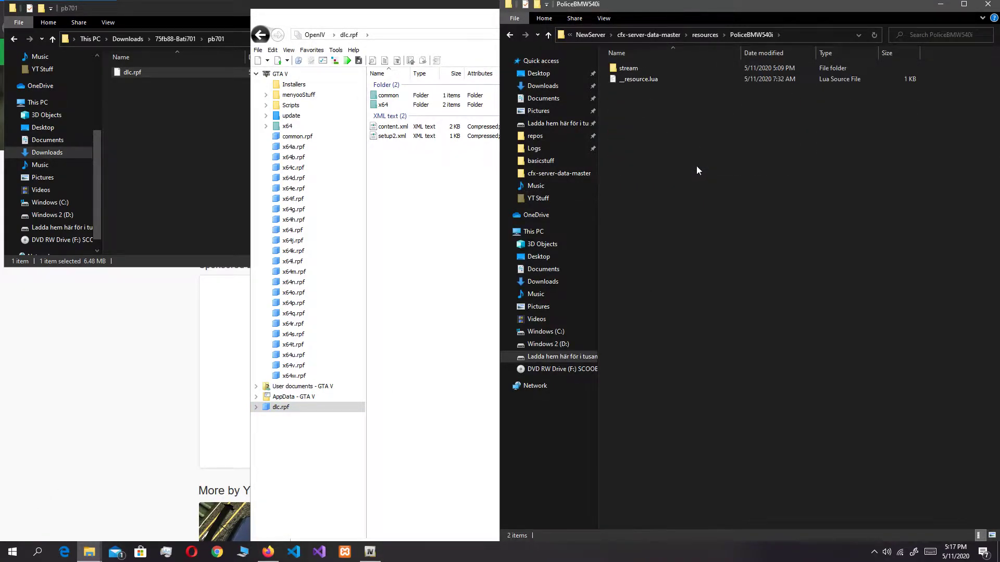
double_click(629, 69)
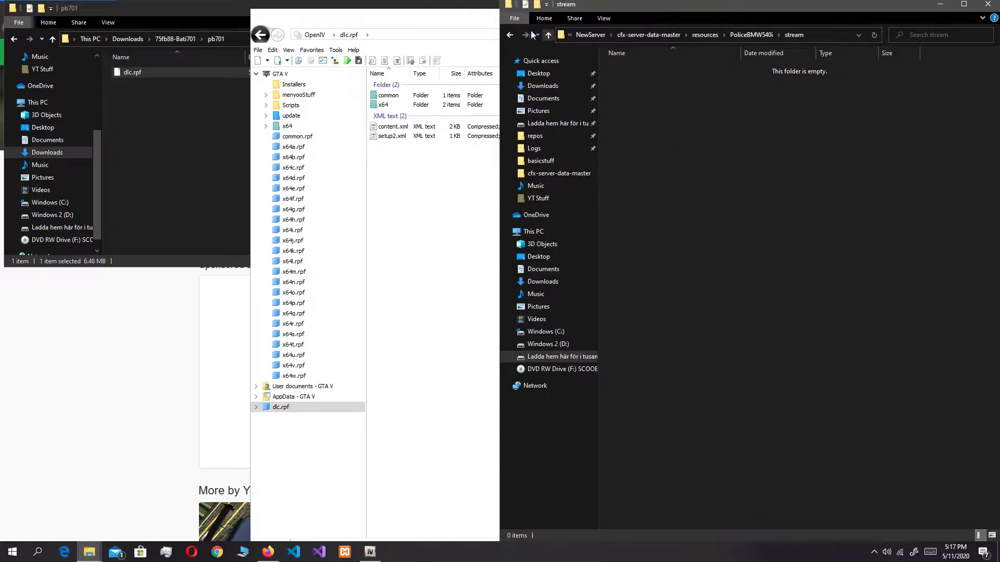
key(alt+Left)
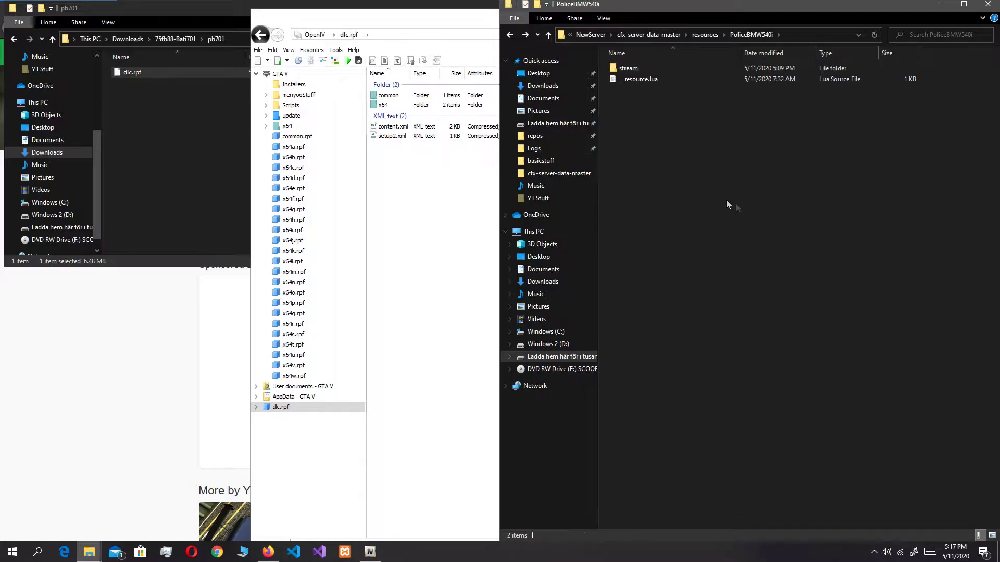
drag(682, 144, 872, 183)
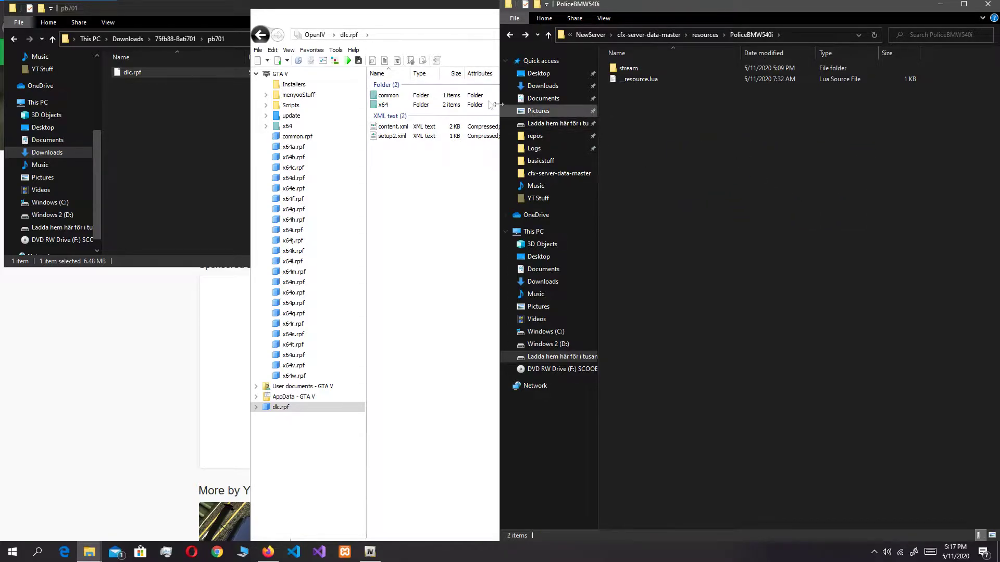
Drag the four .meta files from dlc.rpf's common\data into PoliceBMW540i.
double_click(388, 96)
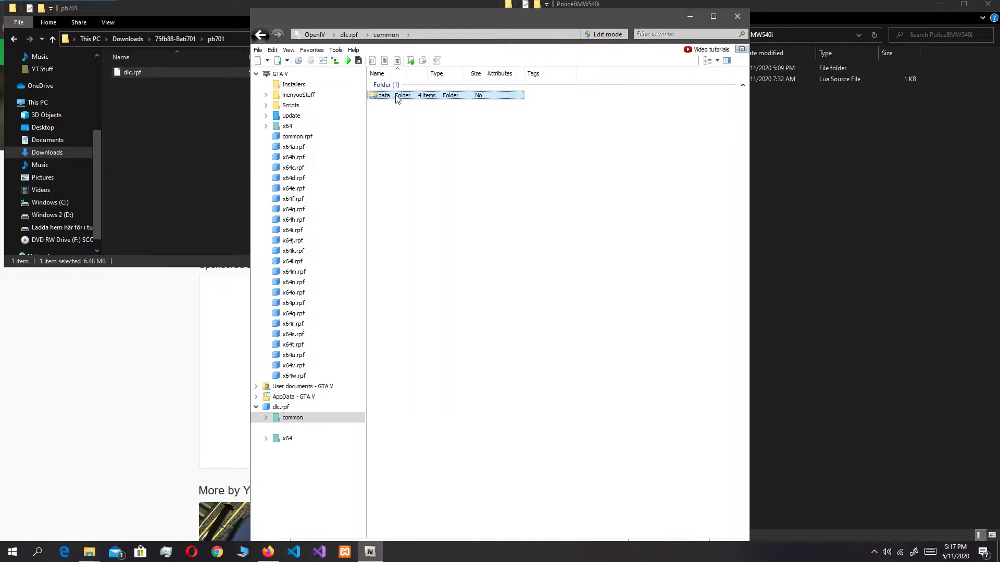
double_click(395, 95)
mouse_move(430, 152)
mouse_down()
mouse_move(375, 83)
mouse_move(953, 138)
mouse_move(926, 130)
mouse_up()
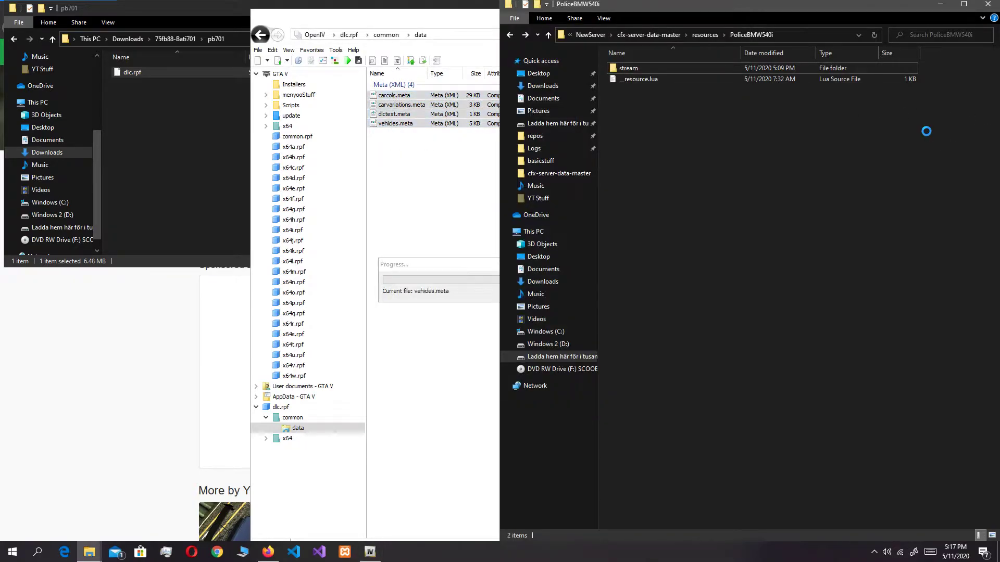
double_click(653, 69)
click(260, 34)
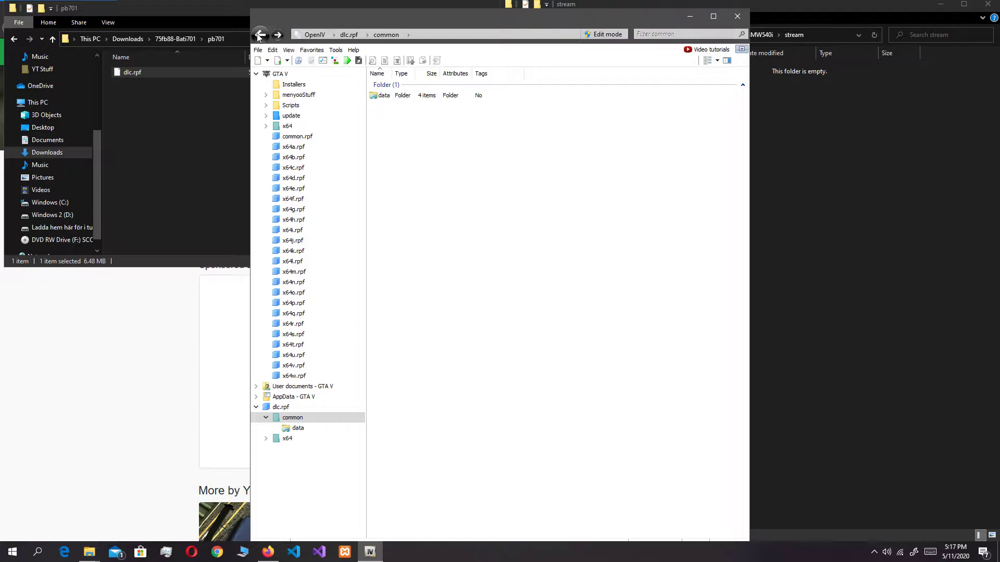
Browse dlc.rpf's x64 data and lang folders of language archives.
click(260, 35)
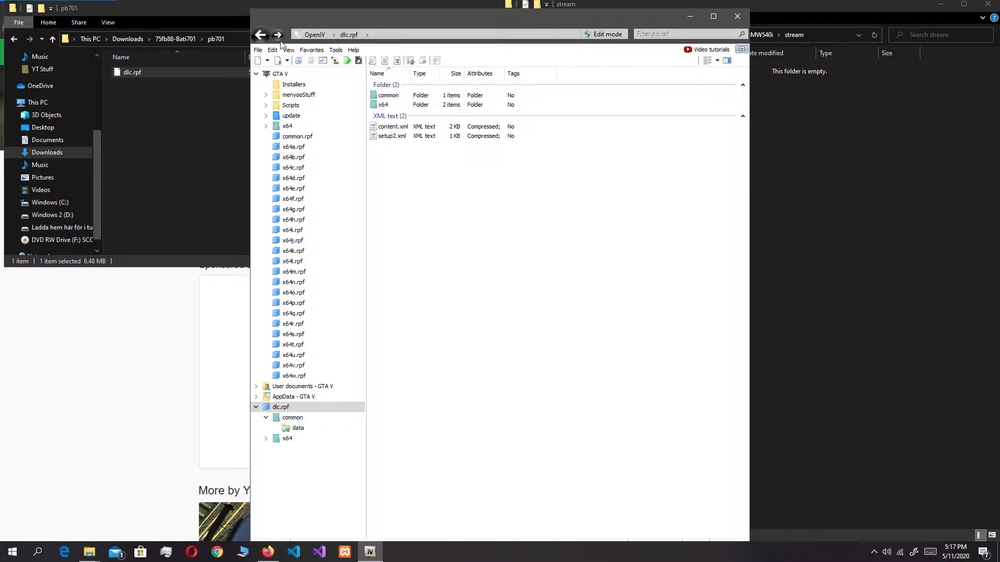
double_click(400, 108)
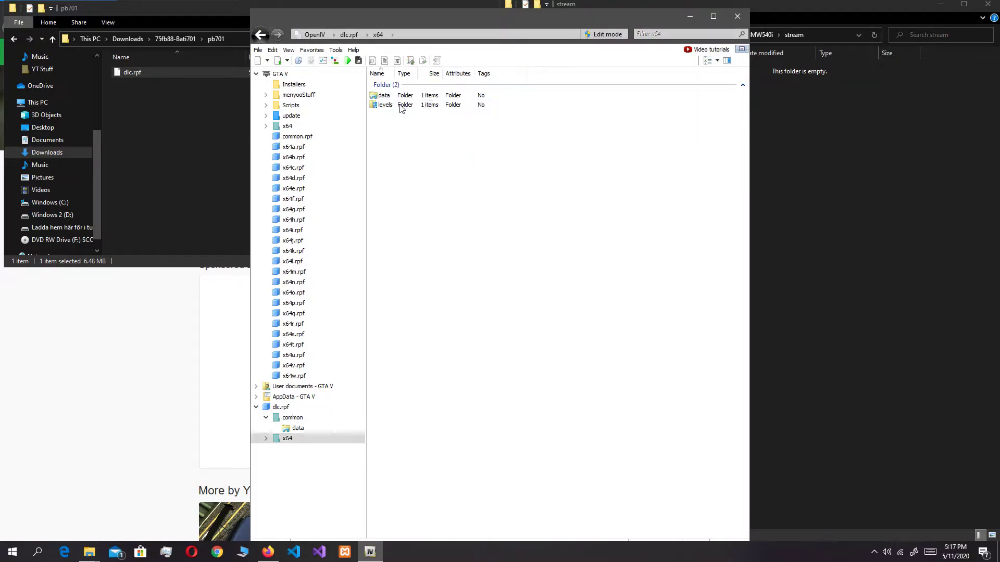
double_click(394, 98)
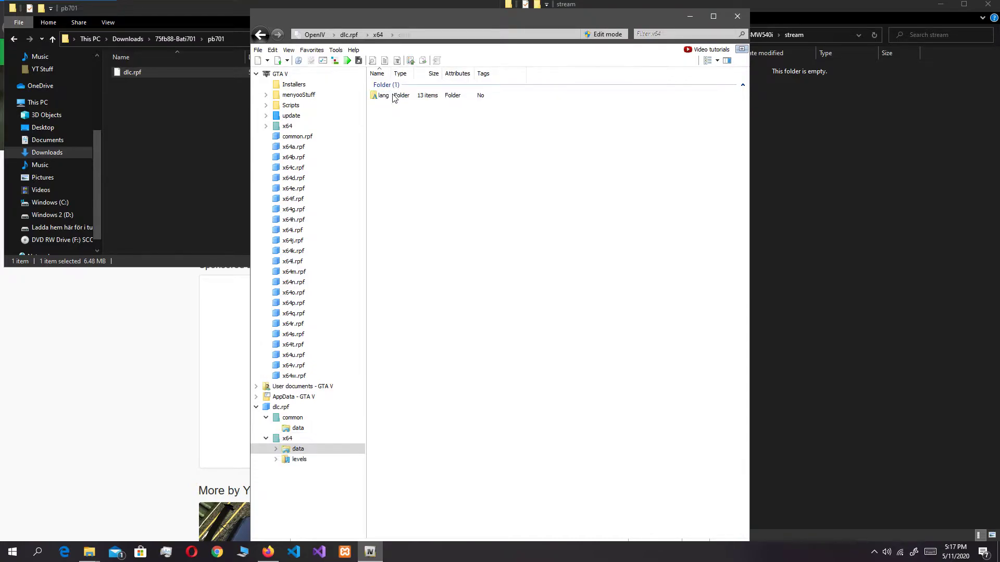
double_click(393, 98)
click(389, 96)
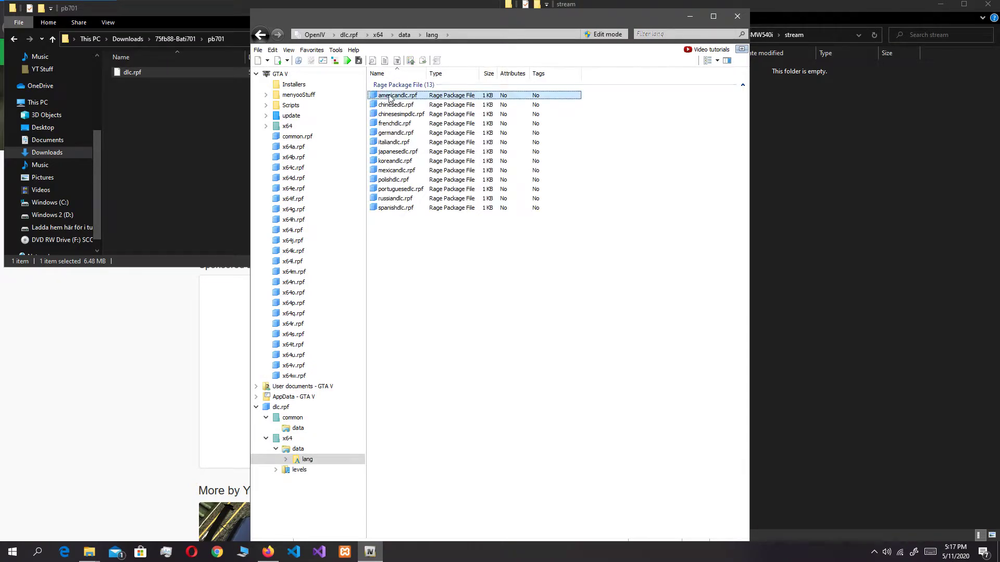
shift+click(394, 208)
click(262, 35)
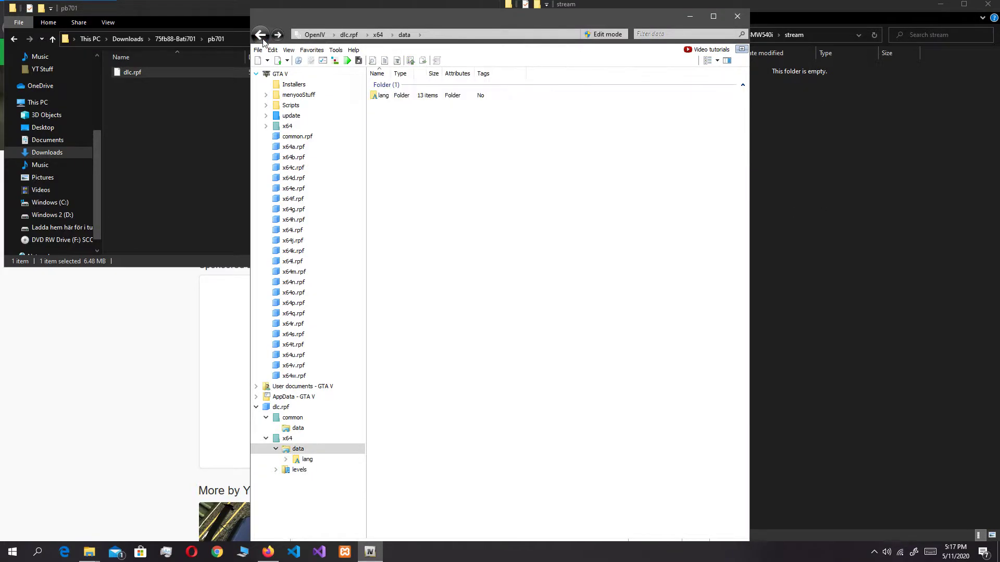
click(261, 36)
Look inside vehicles.rpf and pb701_mods.rpf in the levels/gta5 folder.
click(406, 105)
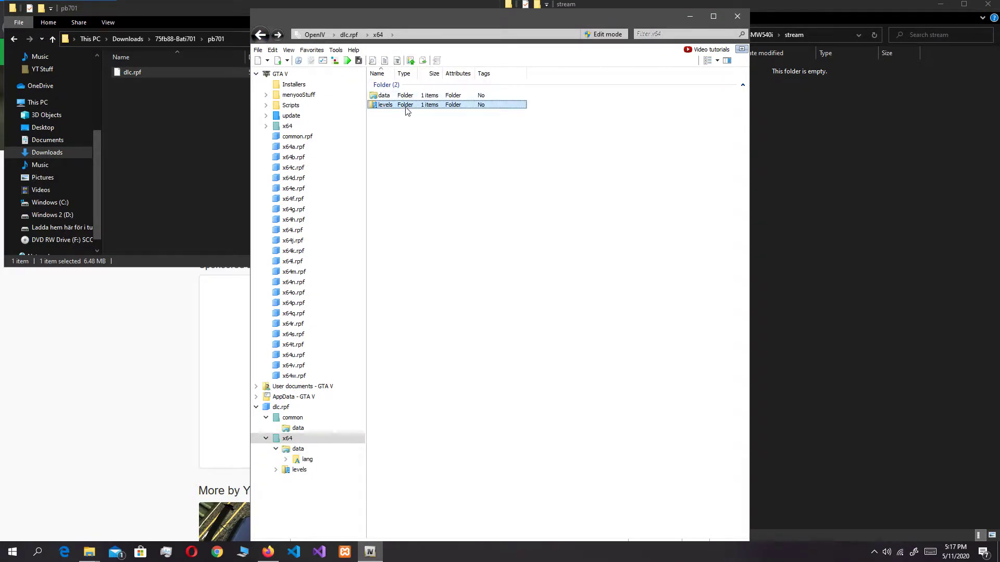
double_click(405, 106)
click(413, 106)
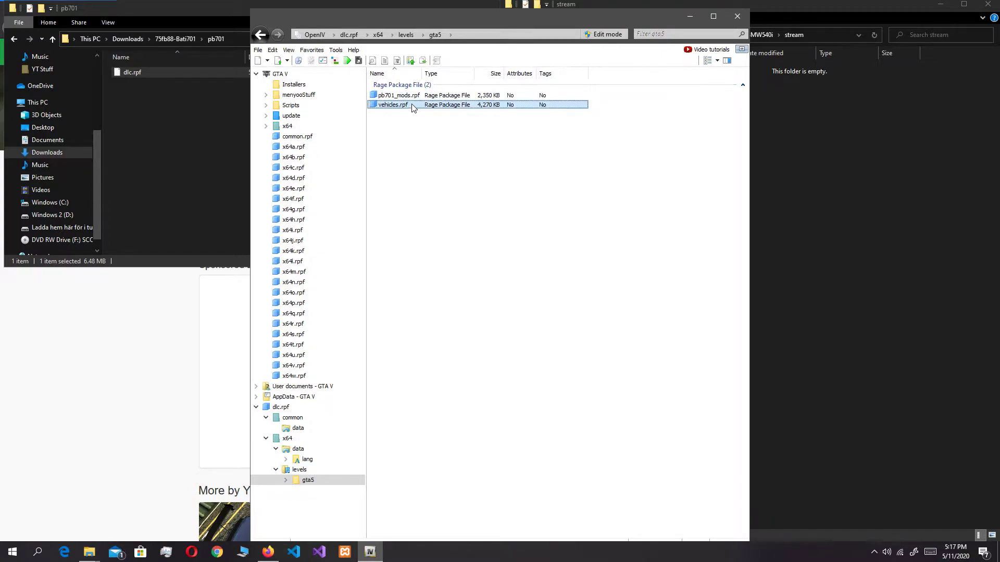
double_click(394, 106)
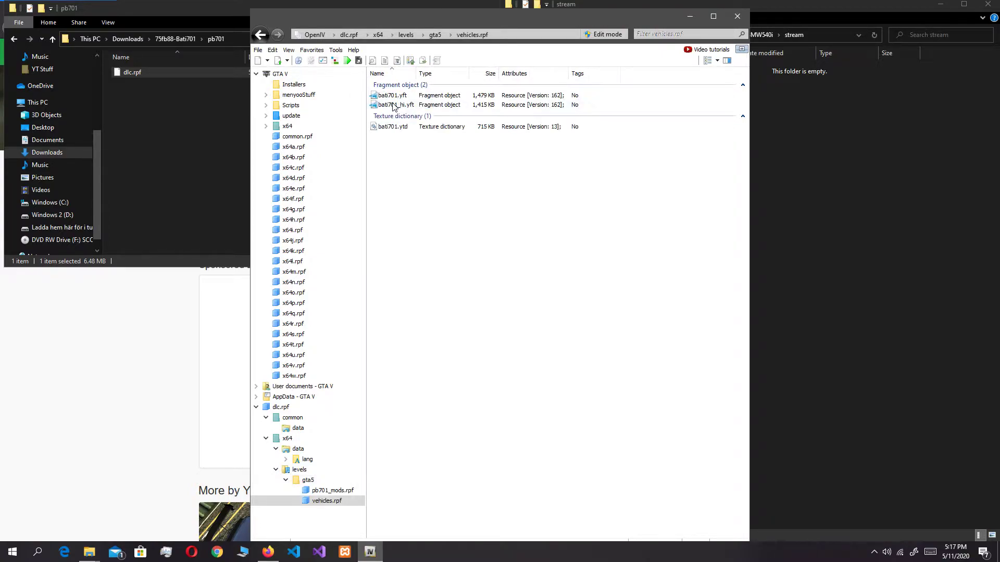
key(BackSpace)
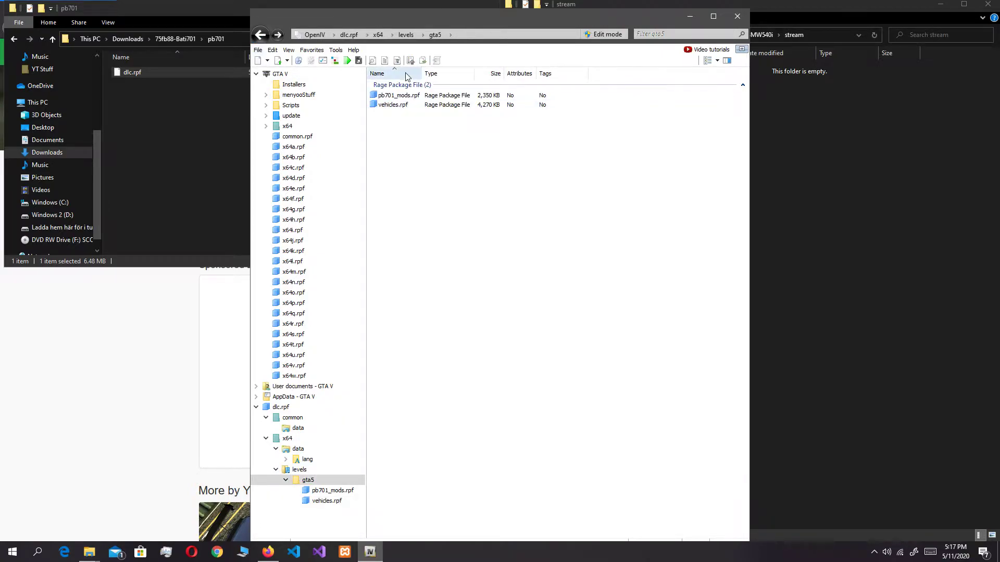
click(412, 96)
double_click(414, 96)
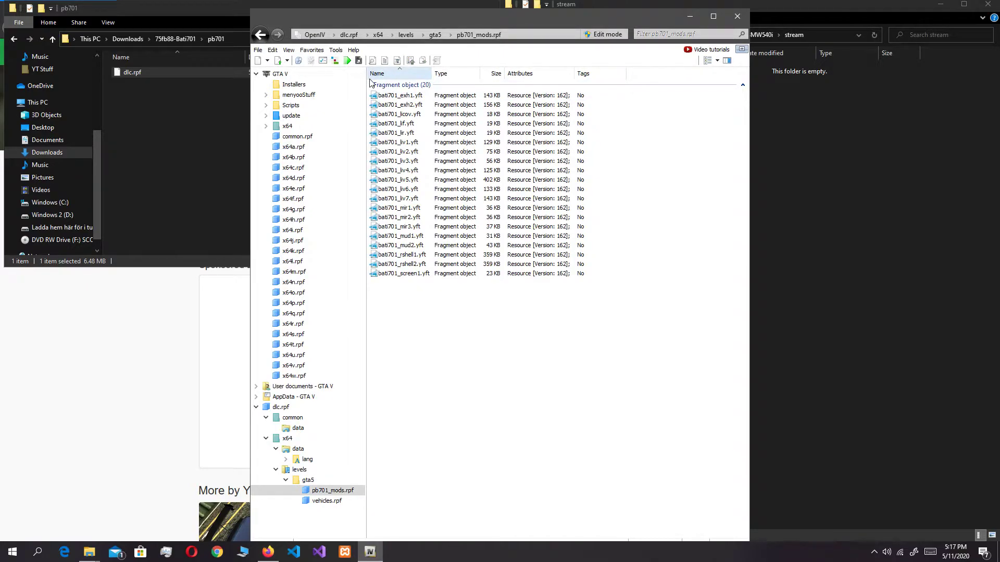
click(268, 35)
Extract bati701.yft and bati701_hi.yft into the PoliceBMW540i stream folder.
click(447, 107)
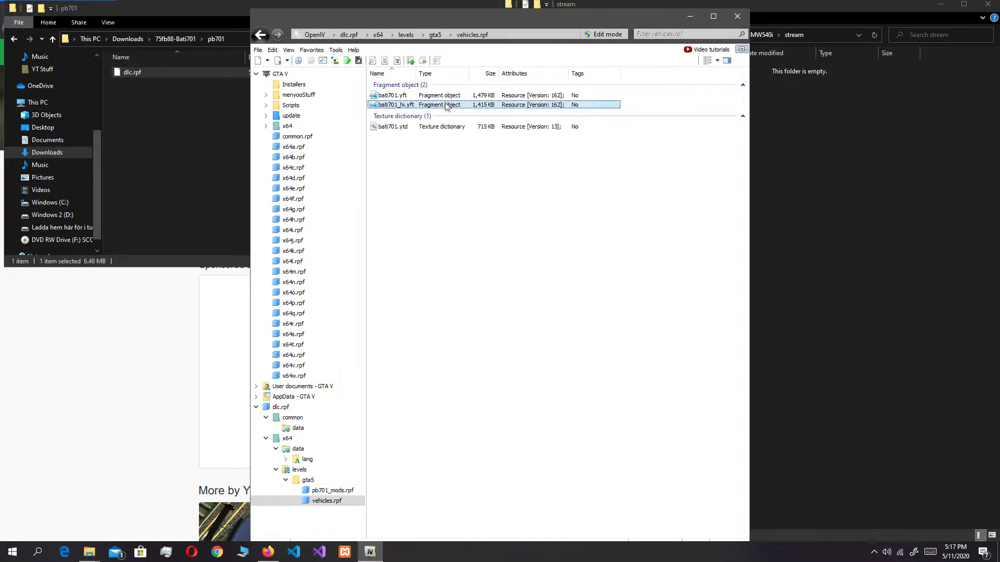
click(412, 95)
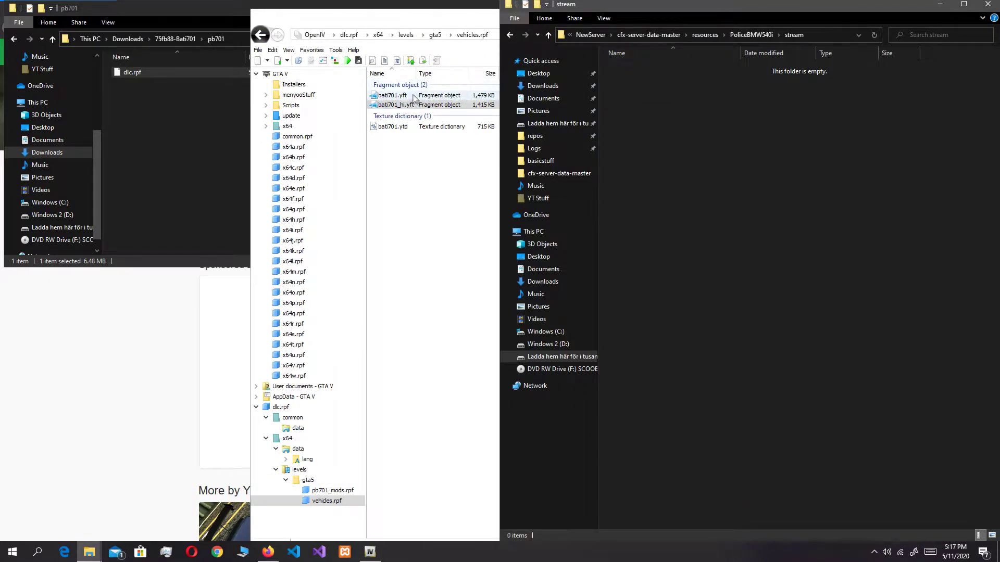
shift+click(412, 105)
drag(412, 105, 806, 132)
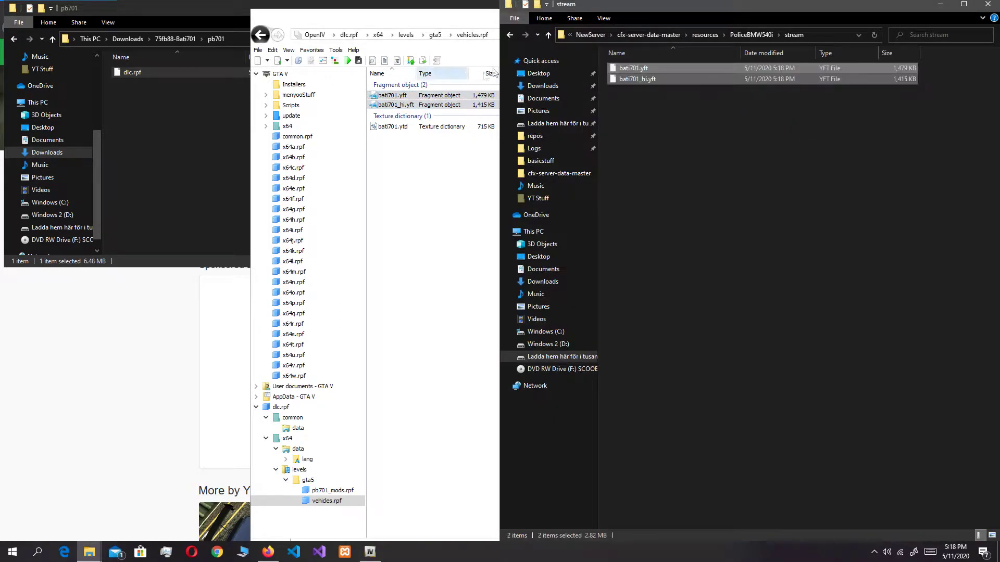
Extract all 20 pb701_mods part files into the stream folder.
click(435, 35)
double_click(402, 96)
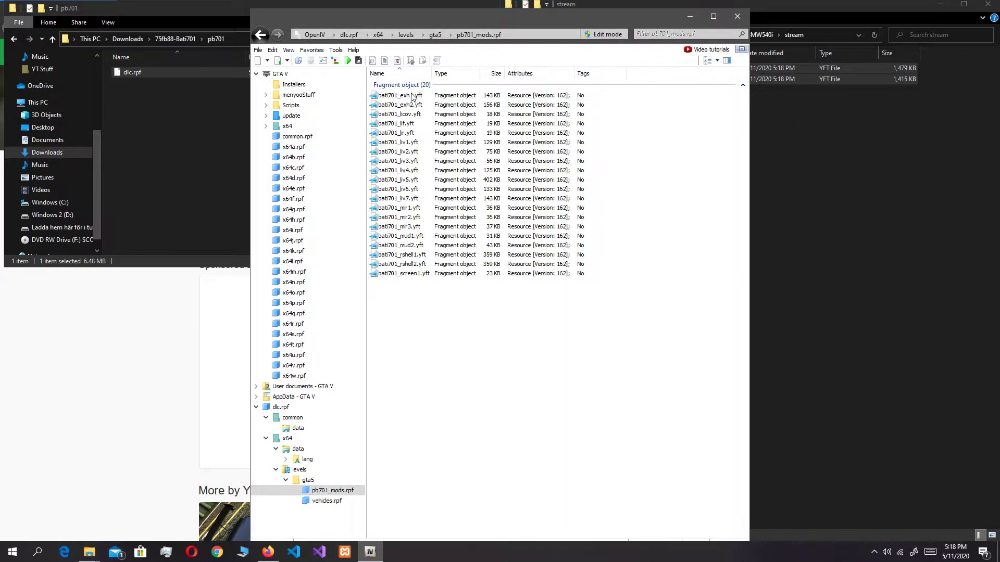
key(ctrl+a)
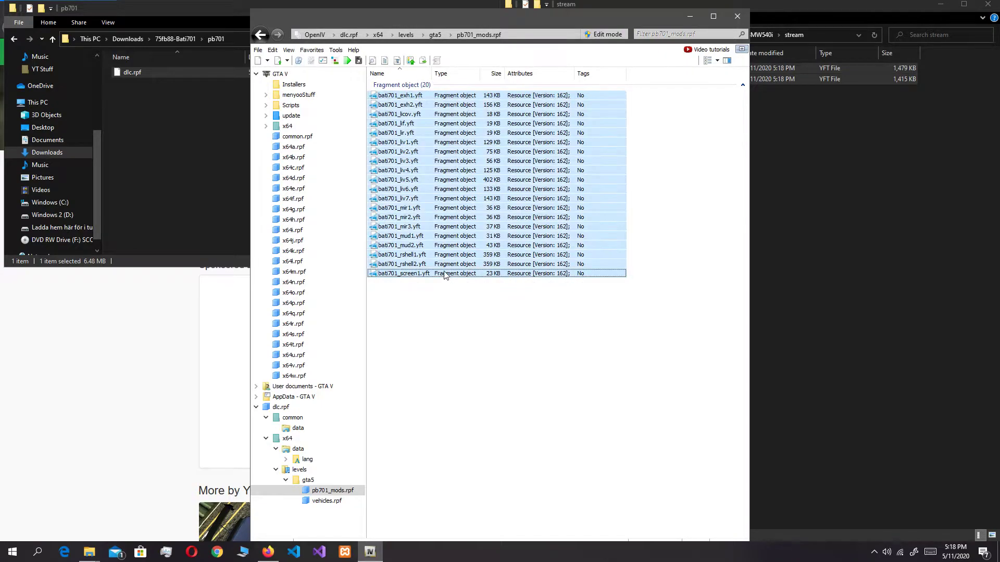
drag(399, 227, 855, 205)
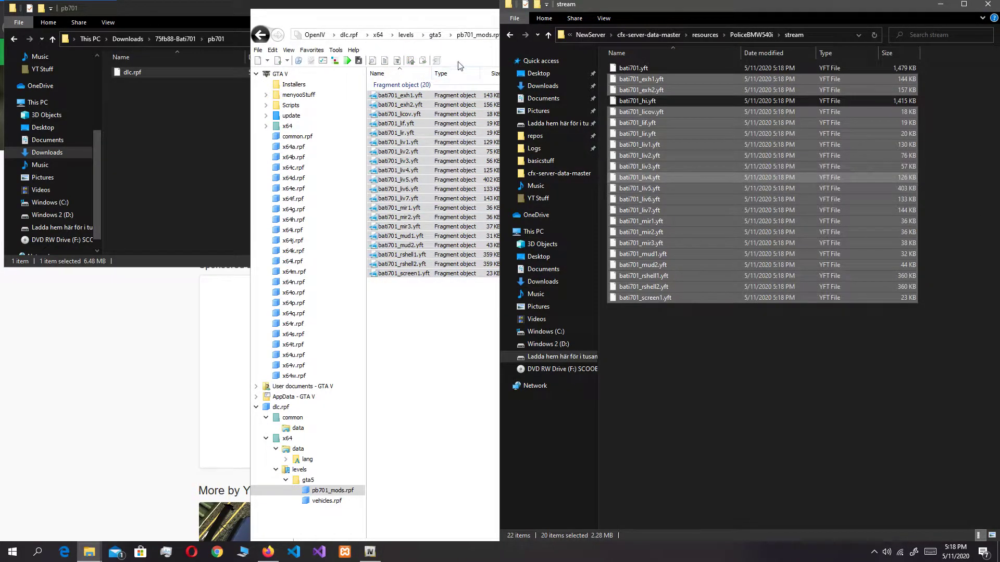
Check the copied files in the stream folder, then close OpenIV.
click(464, 29)
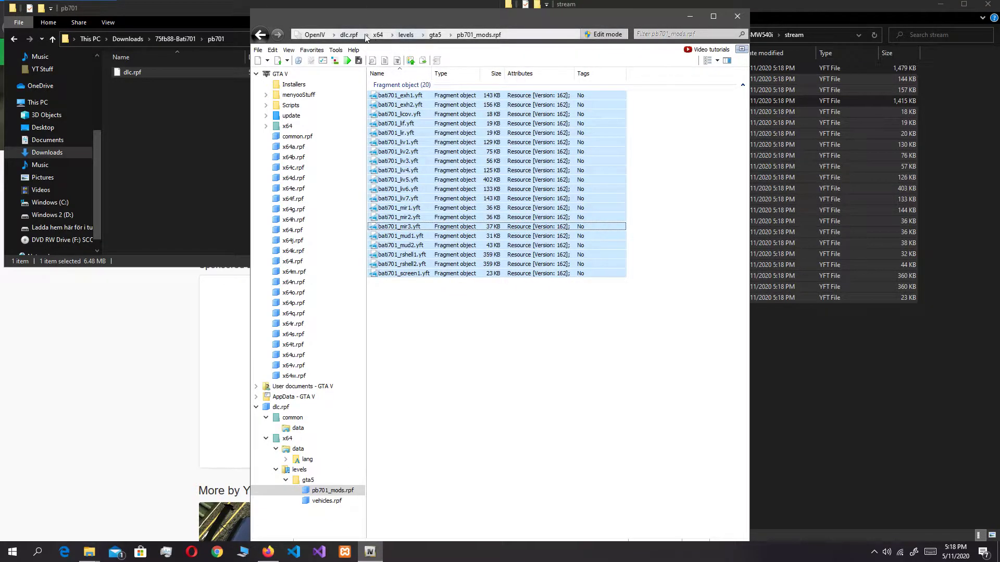
click(348, 35)
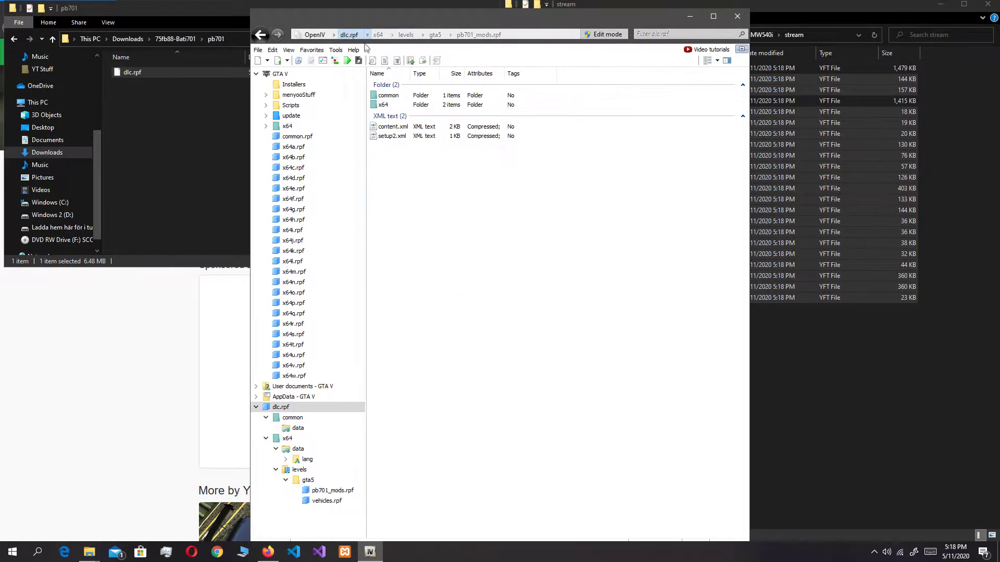
double_click(396, 106)
click(861, 202)
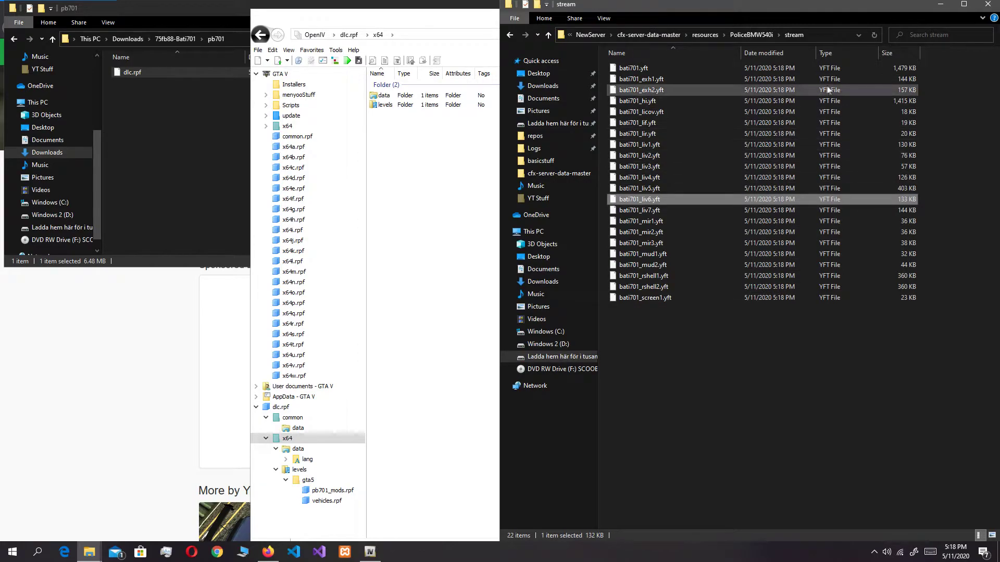
click(473, 145)
double_click(403, 107)
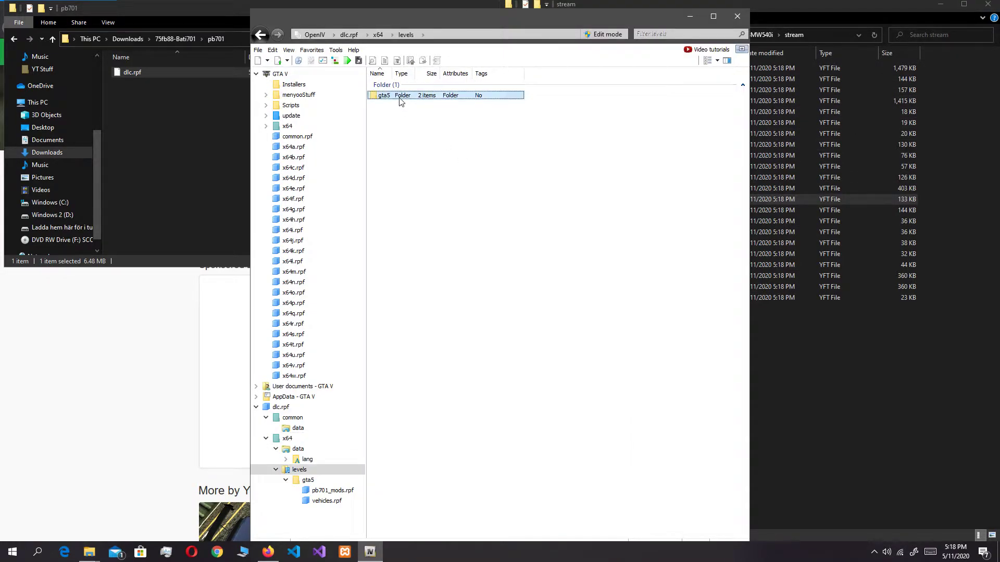
double_click(400, 96)
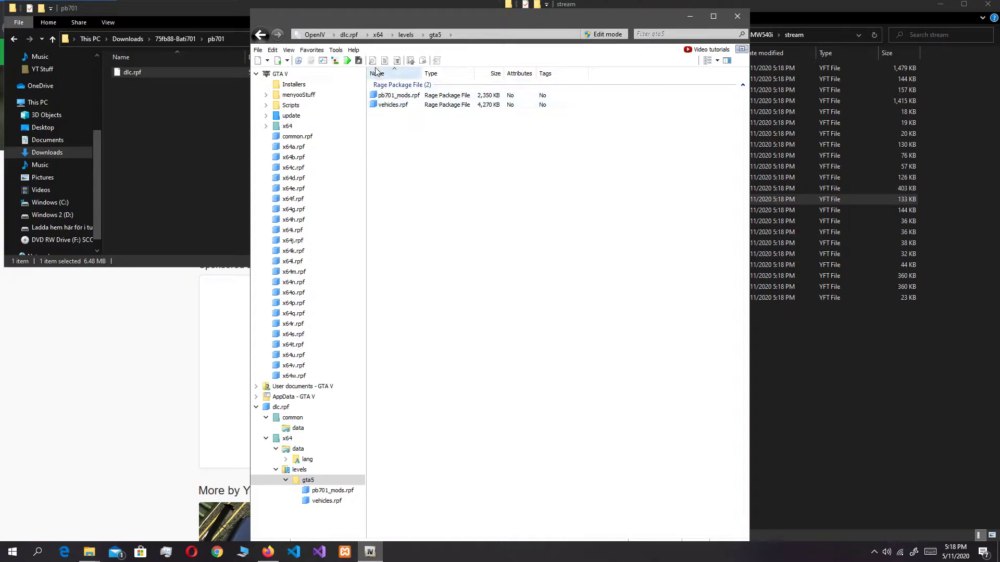
click(379, 34)
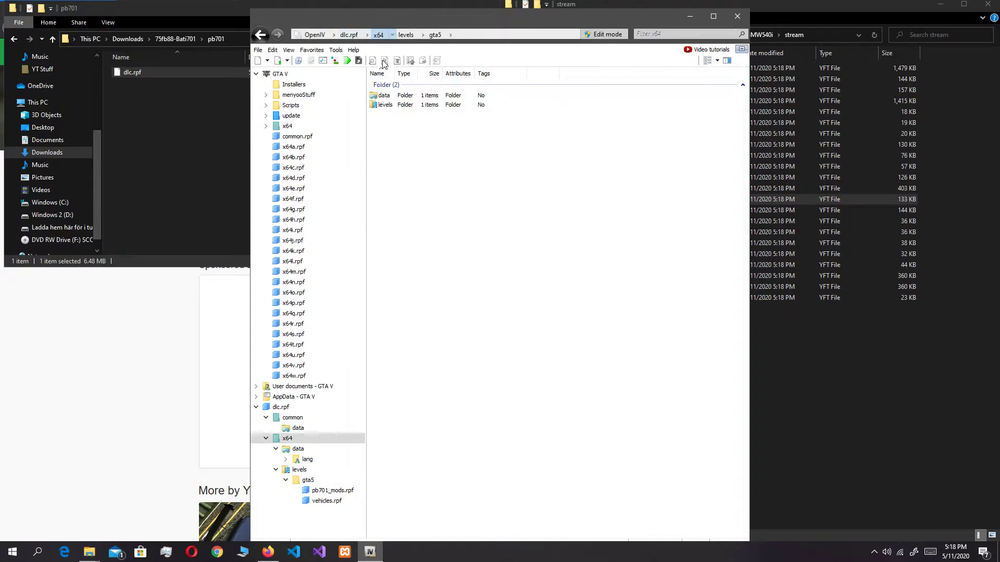
double_click(395, 95)
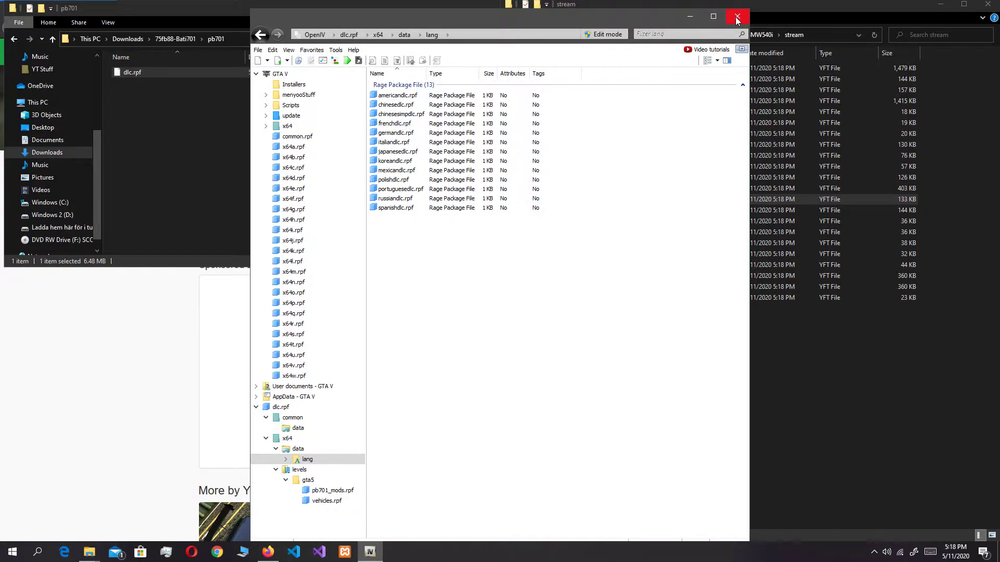
click(738, 17)
Close the pb701 download folder and open cfx-server-data-master's server.cfg, snapped left.
click(233, 116)
key(super+Up)
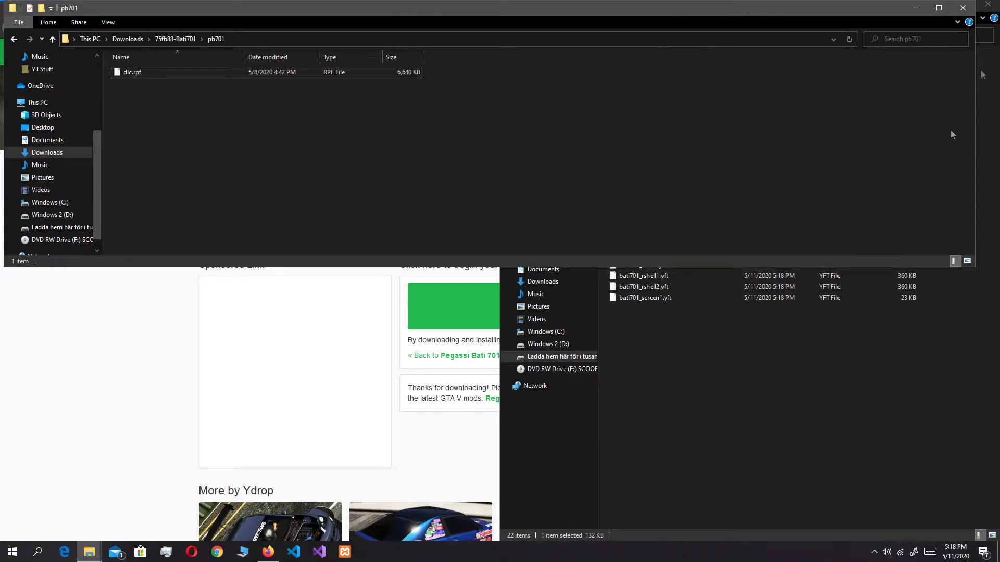
click(961, 7)
click(628, 35)
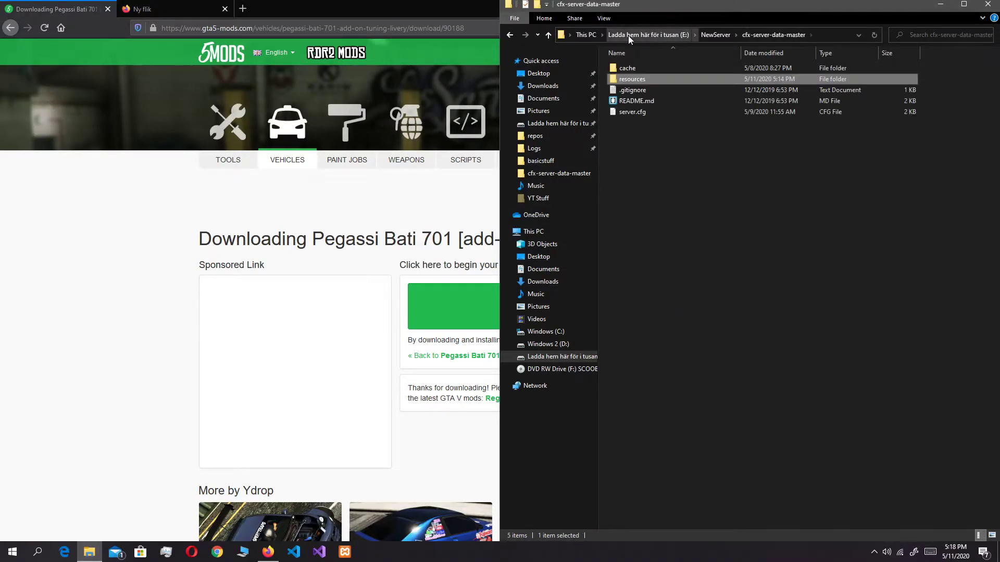
double_click(630, 114)
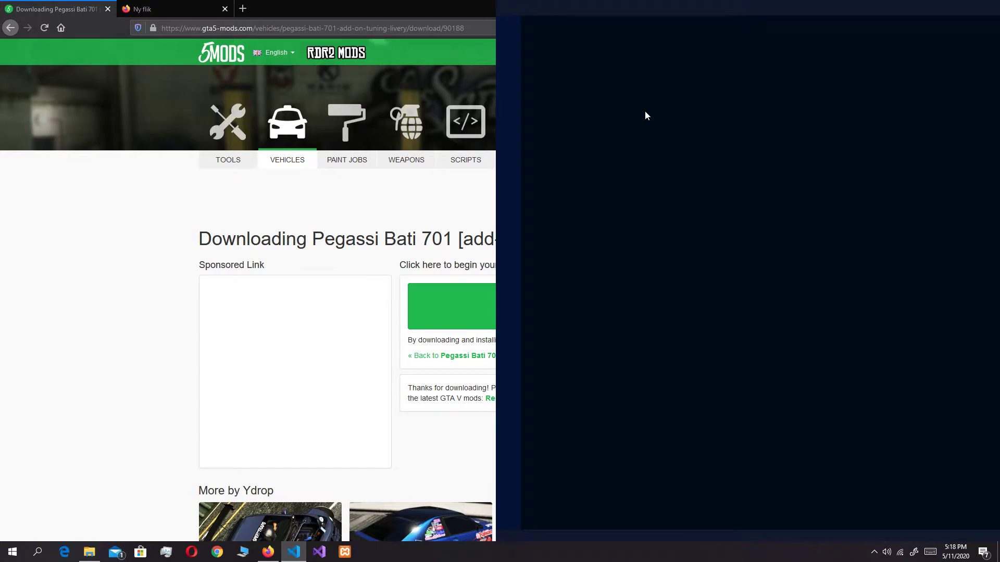
key(super+Left)
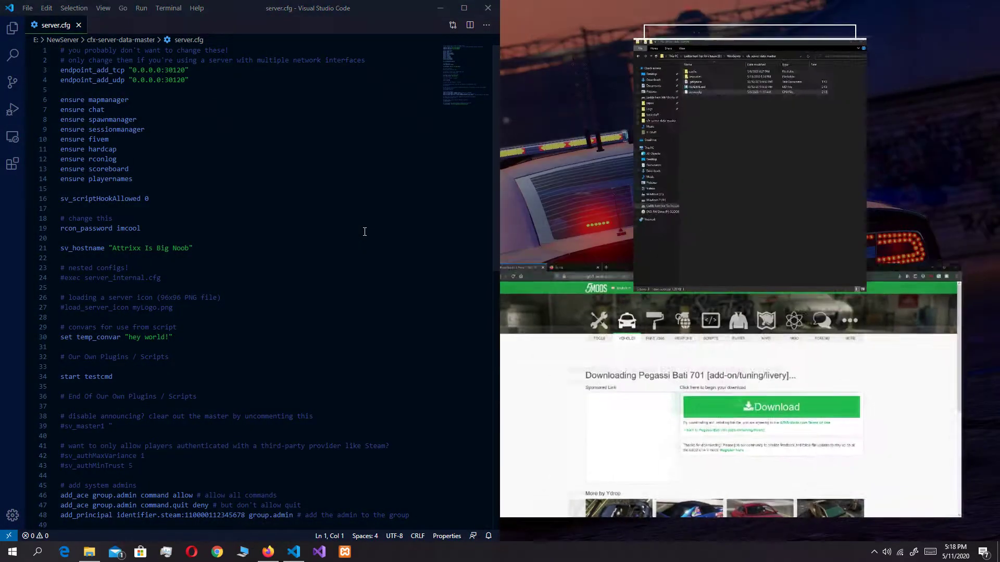
Snap File Explorer right and go to resources' PoliceBMW540i folder.
click(645, 146)
double_click(631, 79)
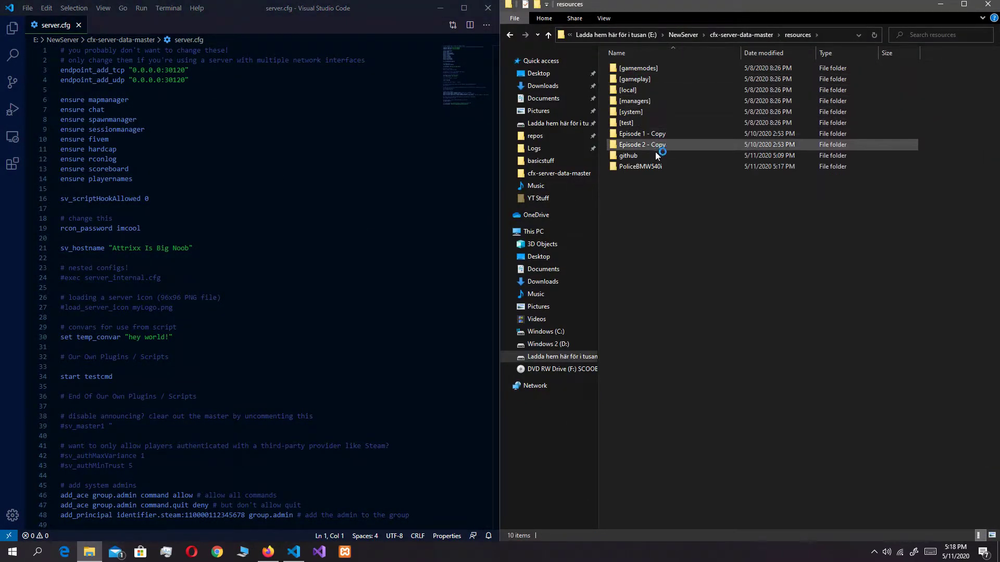
click(658, 167)
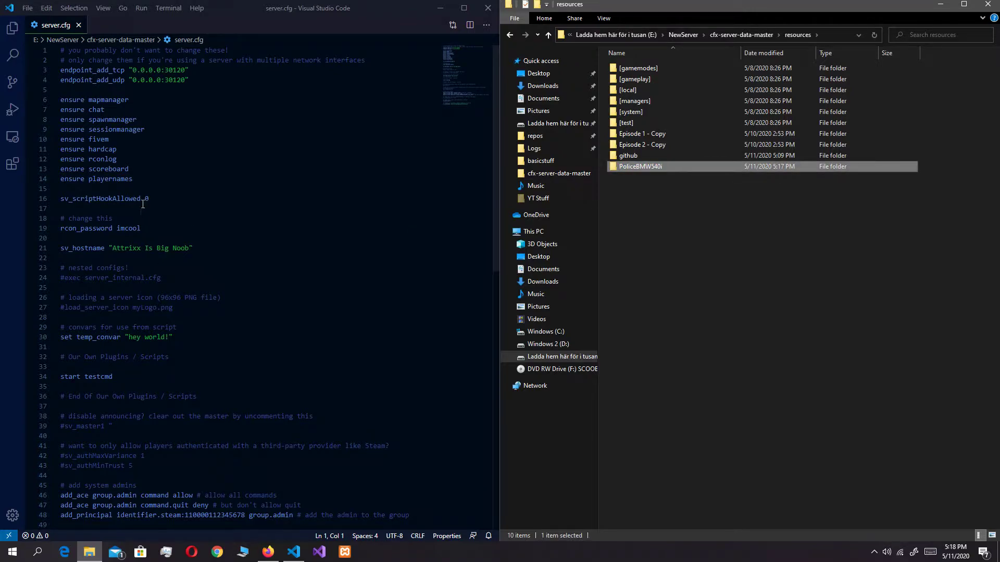
Add '# Custom Cars', 'ensure PoliceBMW540i', '# End Of Custom Cars' after rcon_password.
click(149, 179)
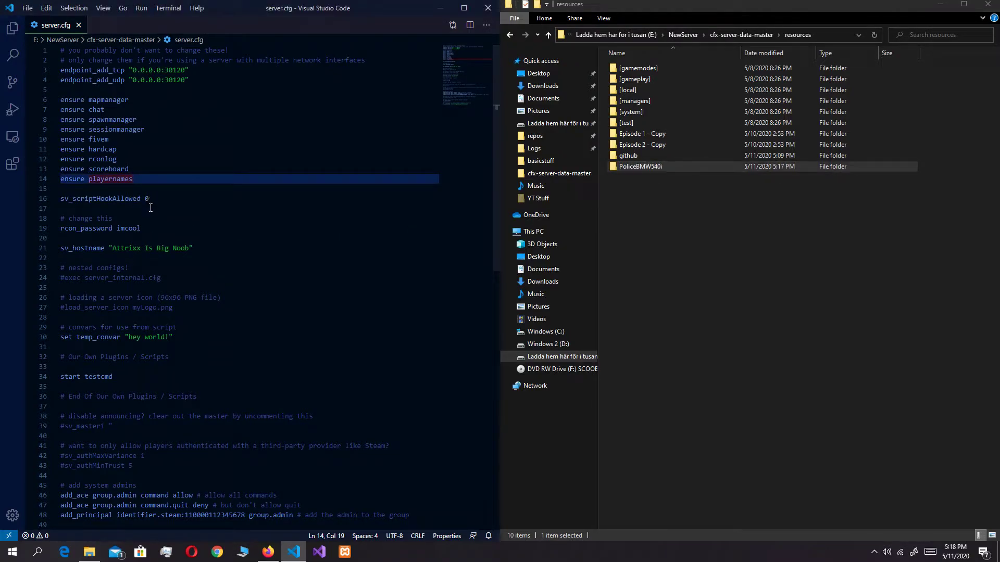
click(162, 227)
key(Return)
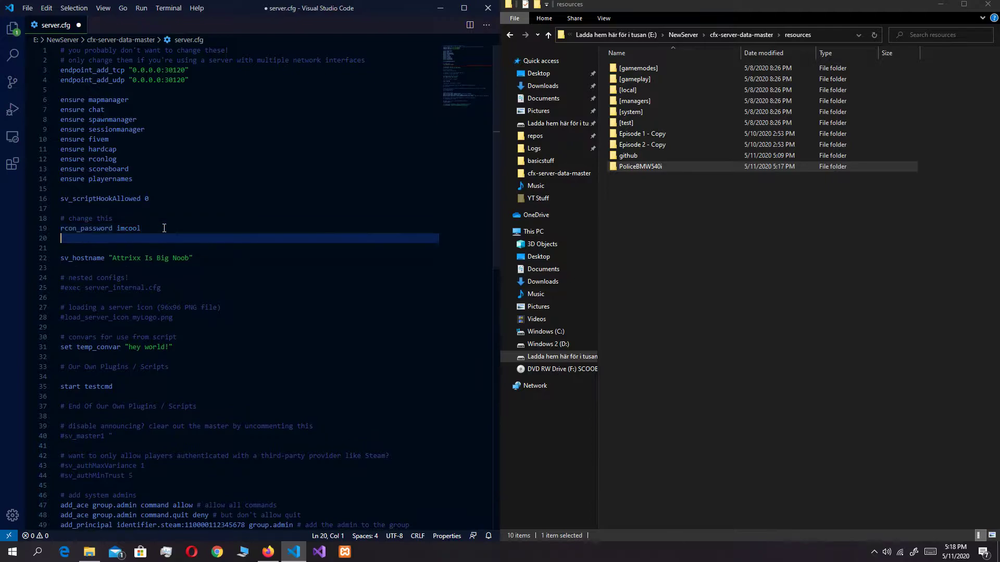
key(Return)
text(# Cusdtco)
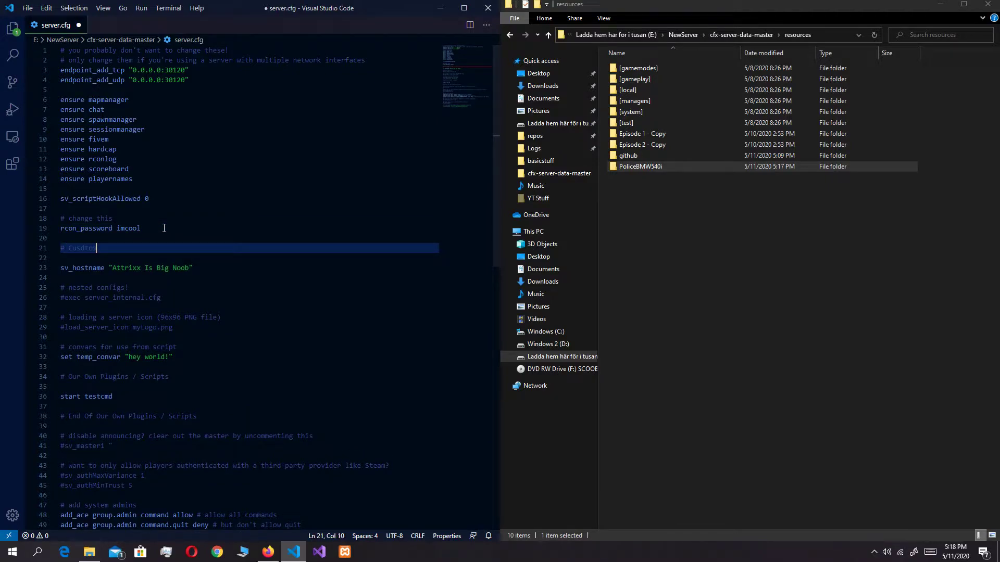
text(rs)
key(Return)
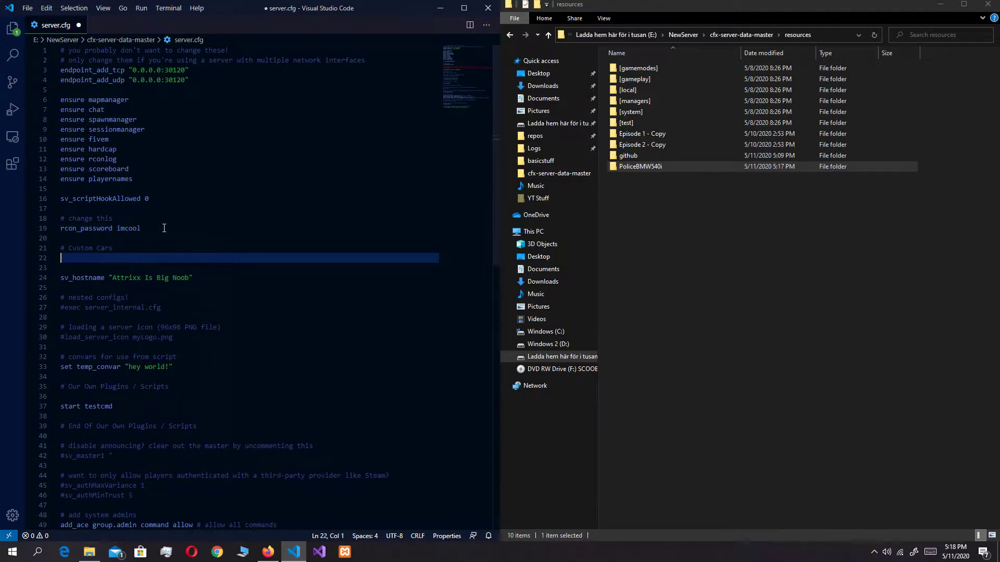
key(Return)
text(# End Of Cust)
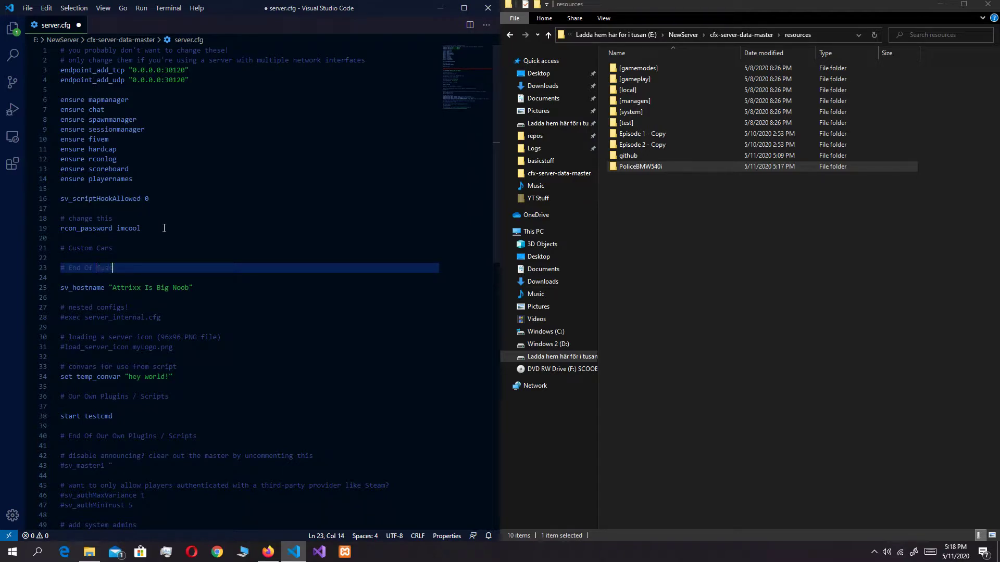
key(Home)
key(Return)
key(Return)
key(Up)
key(Up)
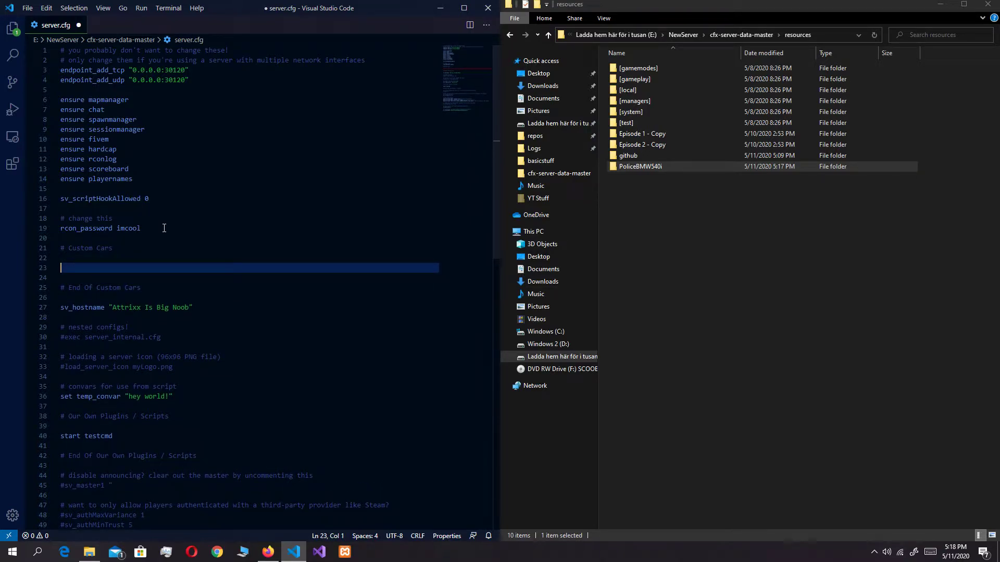
text(ensure PoliceBMW540i)
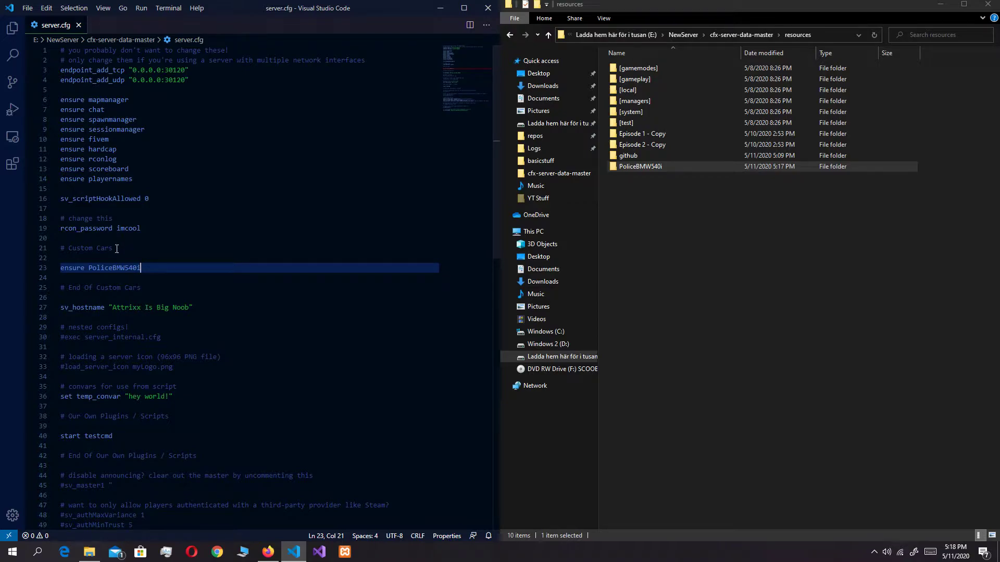
Close the editor and start the NewServer server with runserver.bat.
click(492, 9)
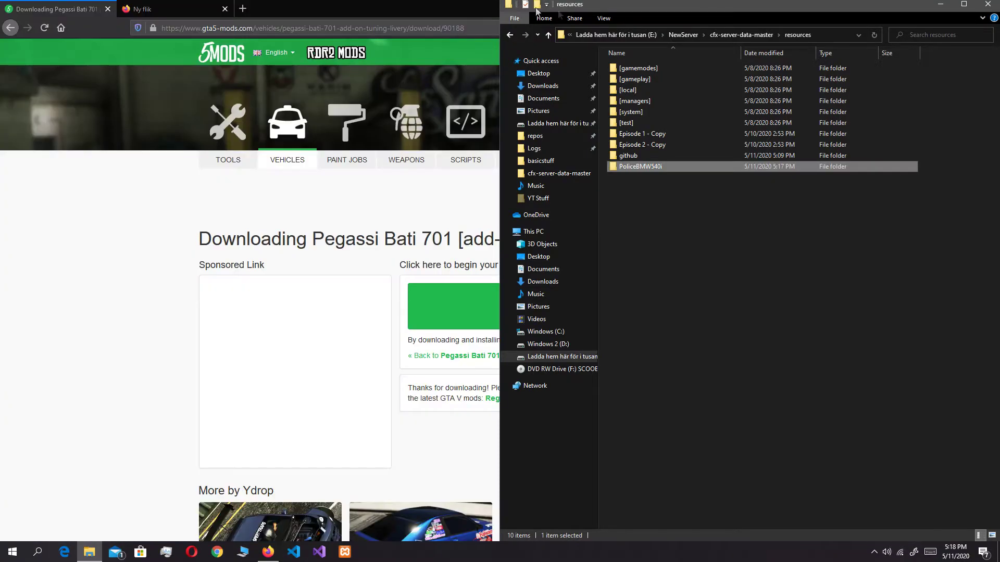
click(683, 35)
click(641, 111)
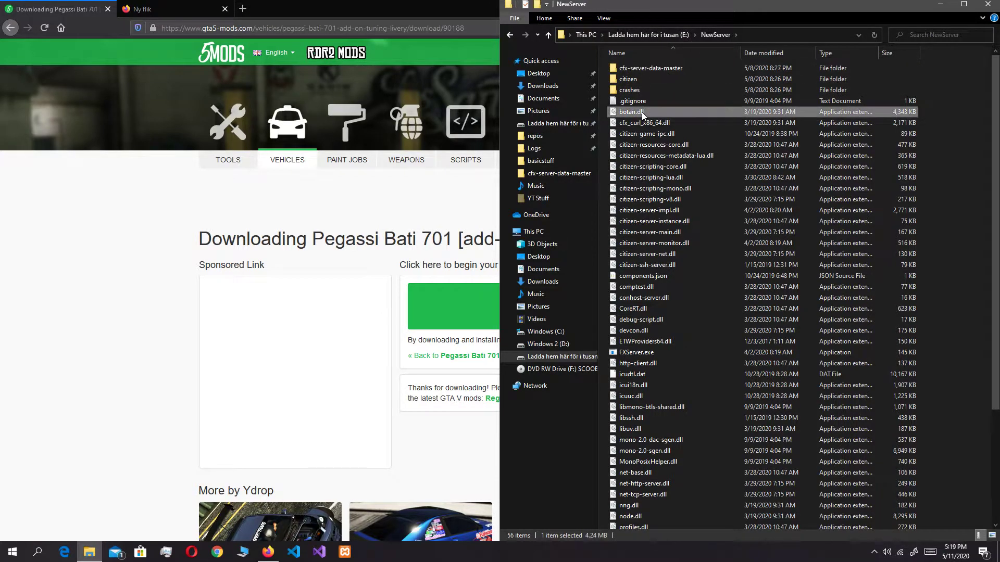
click(652, 89)
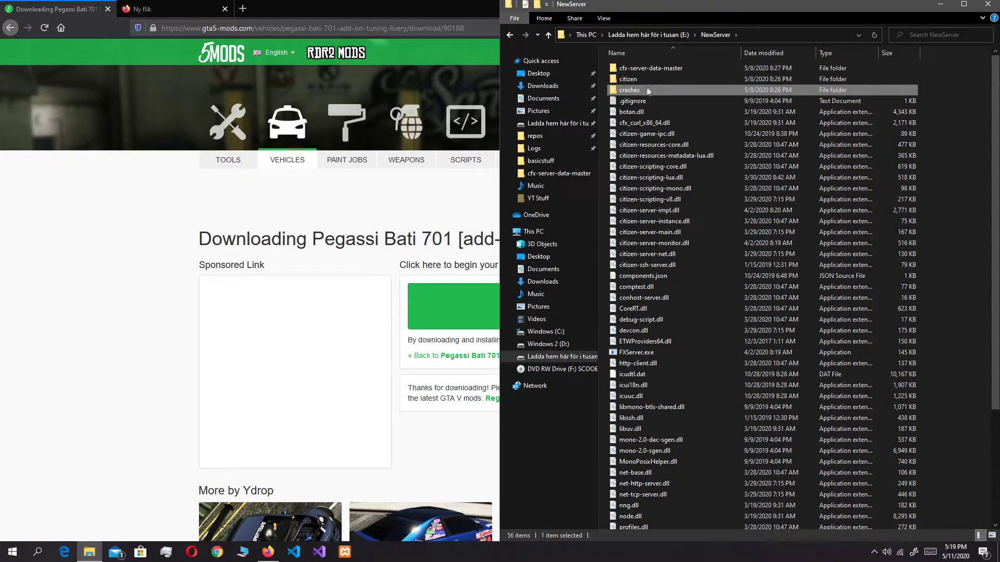
key(r)
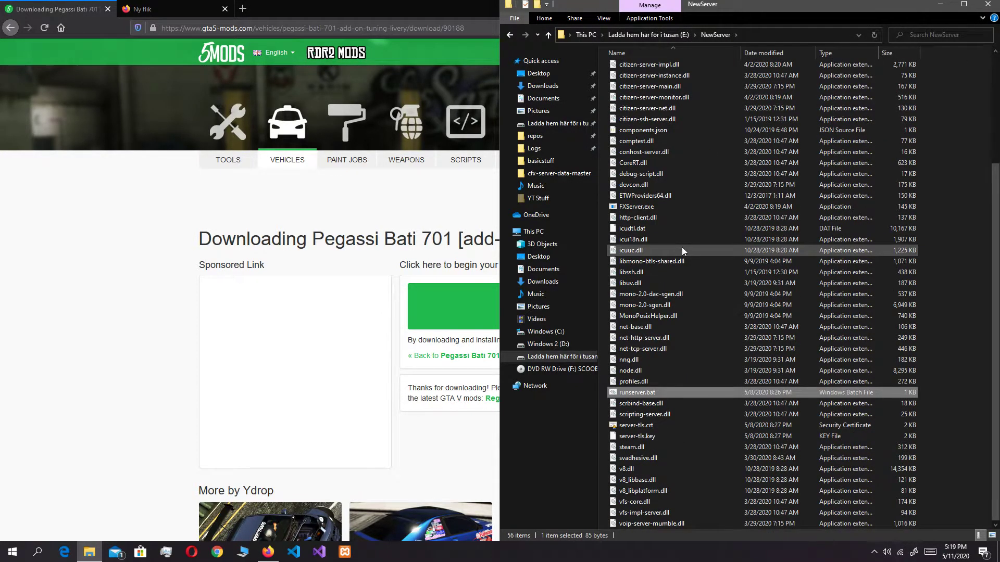
key(Return)
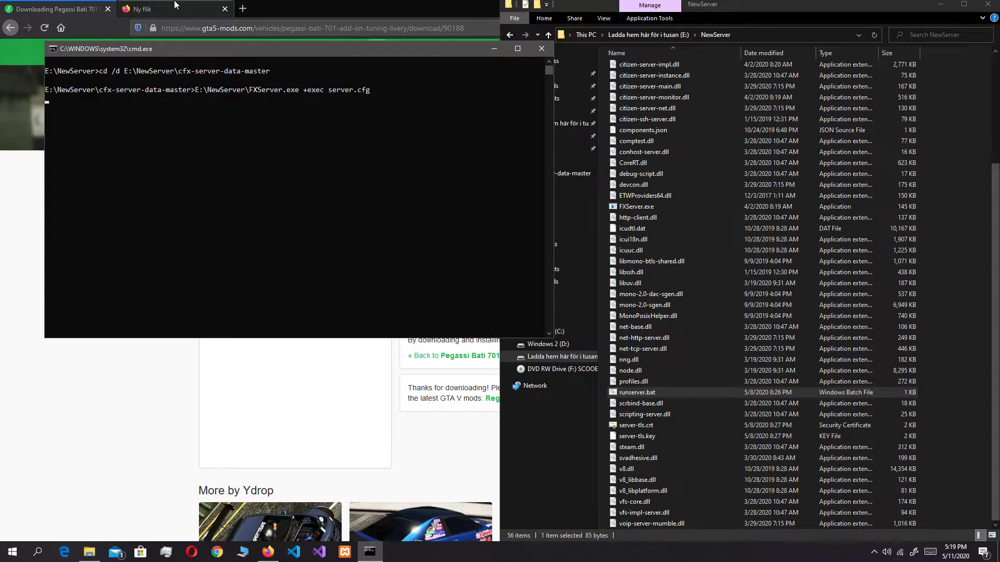
scroll(703, 235, up, 5)
Open resources > PoliceBMW540i > stream and dismiss the Open-with prompt.
click(637, 67)
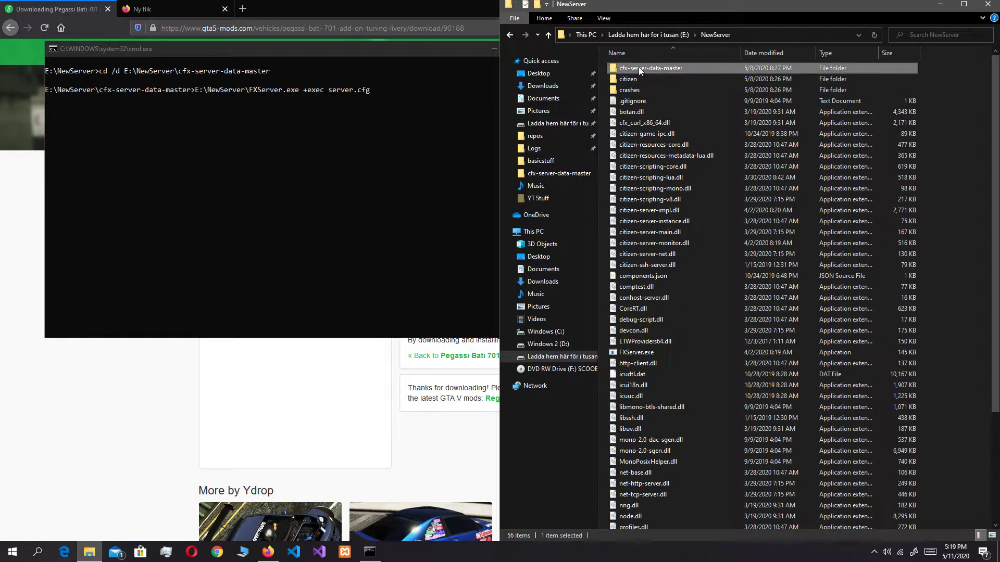
double_click(638, 66)
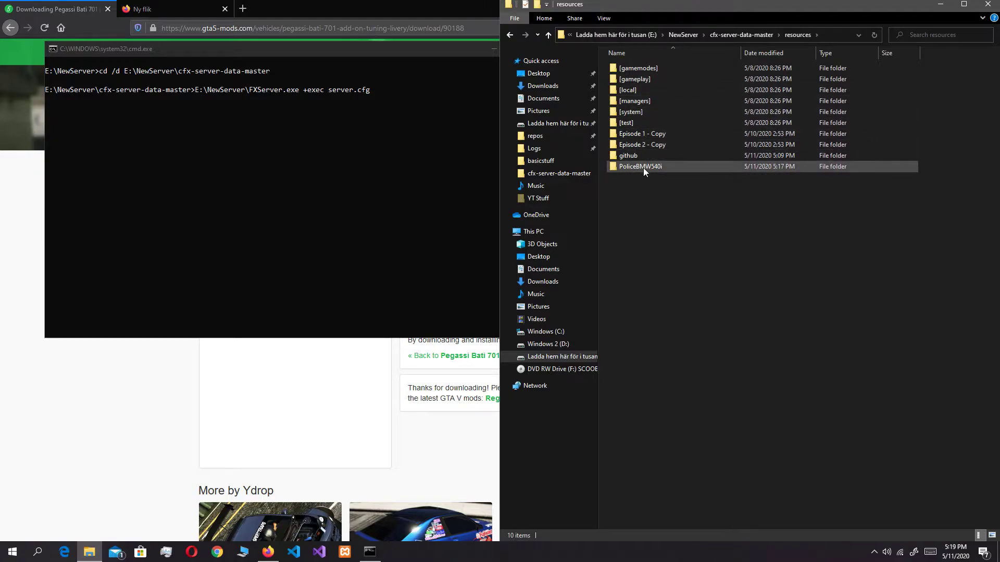
double_click(643, 168)
double_click(634, 70)
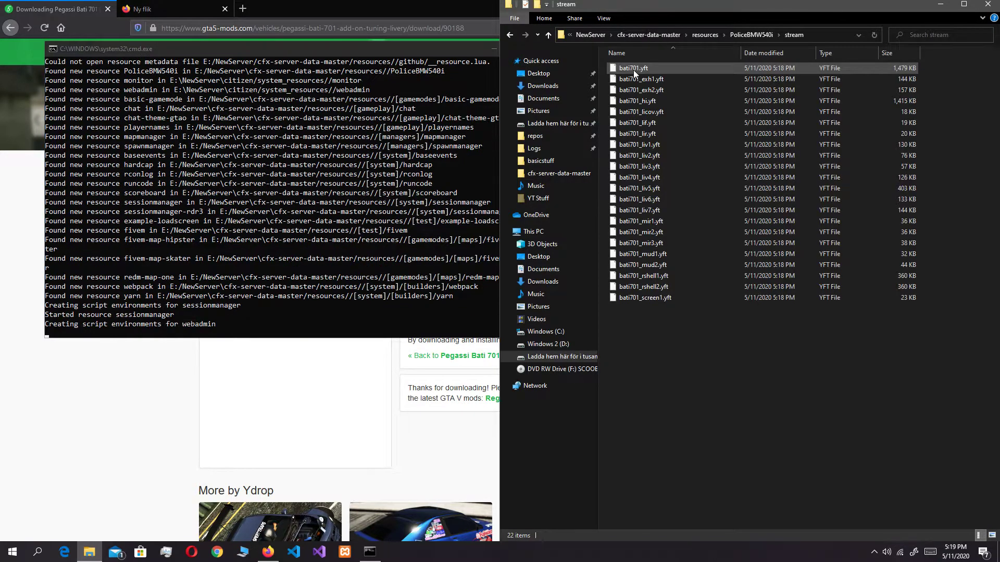
double_click(645, 201)
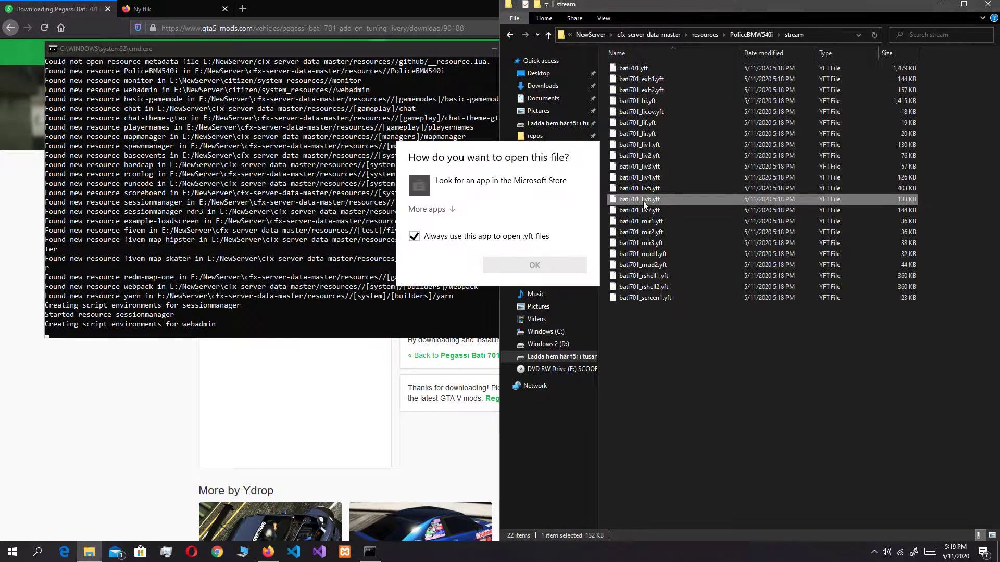
key(Escape)
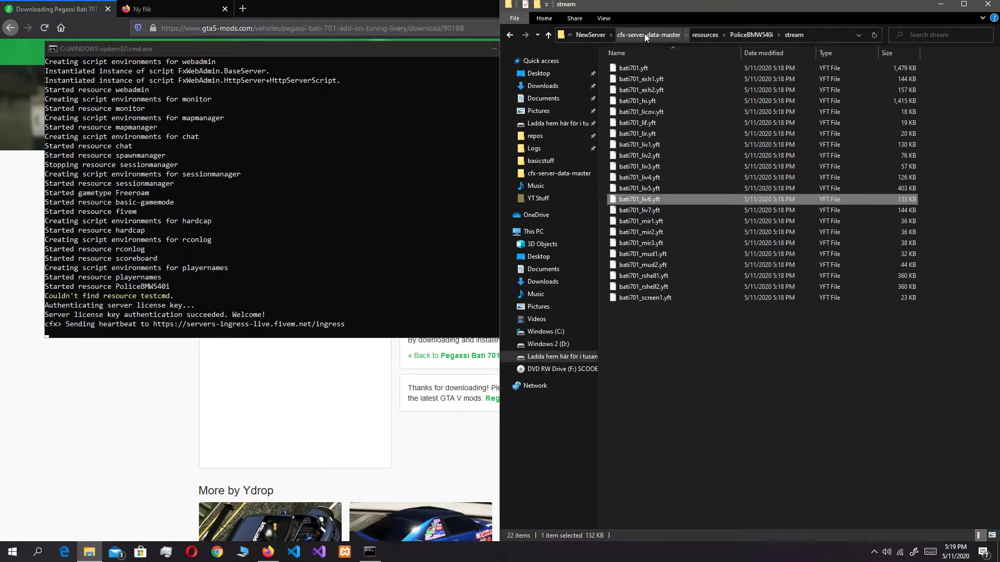
Go from drive E: into GtaaServer's cfx-server-data-master resources folder.
click(557, 356)
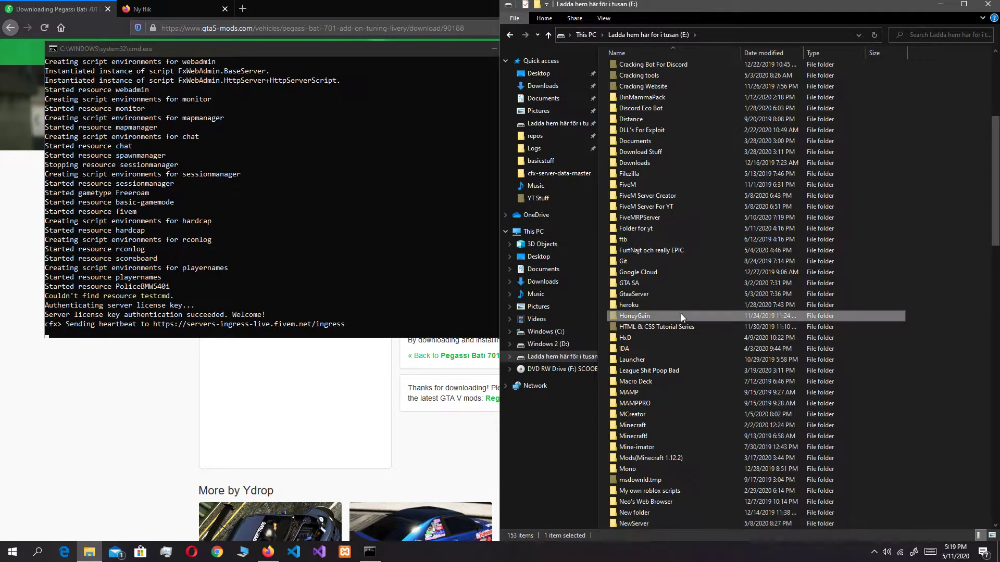
scroll(680, 313, up, 7)
scroll(681, 308, down, 4)
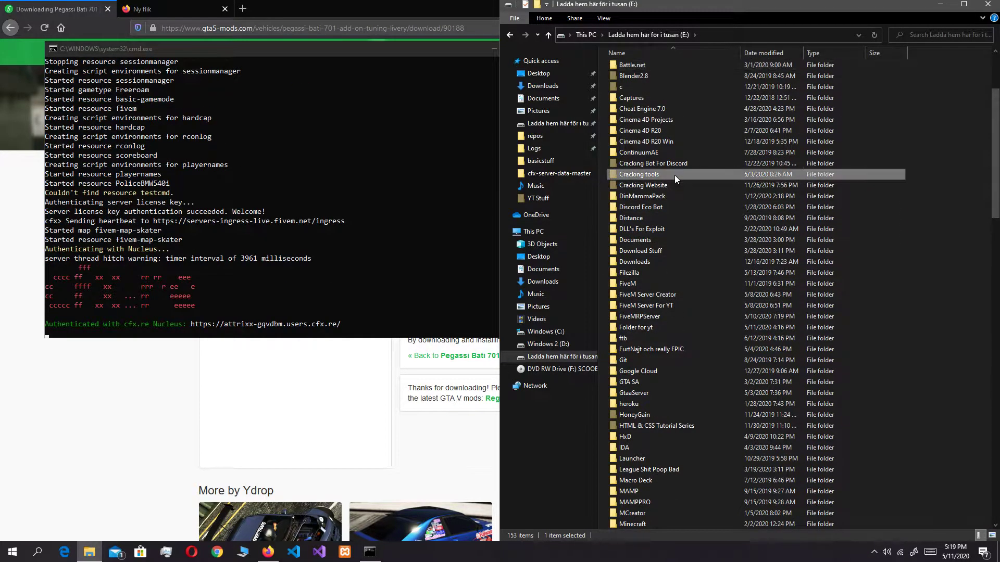
click(643, 382)
double_click(644, 393)
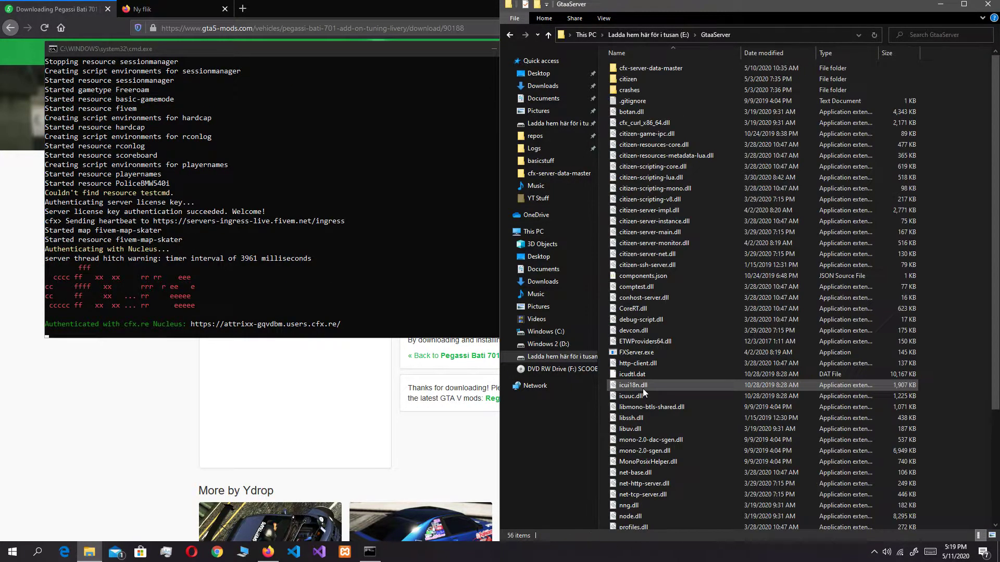
double_click(641, 67)
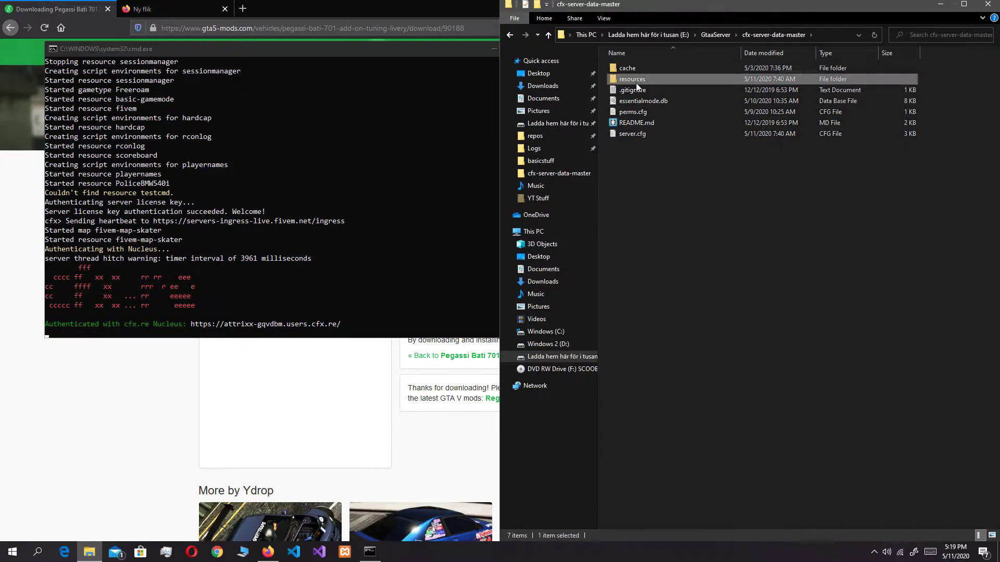
double_click(639, 81)
Open the basicstuff folder and a Lua script in the code editor.
click(655, 266)
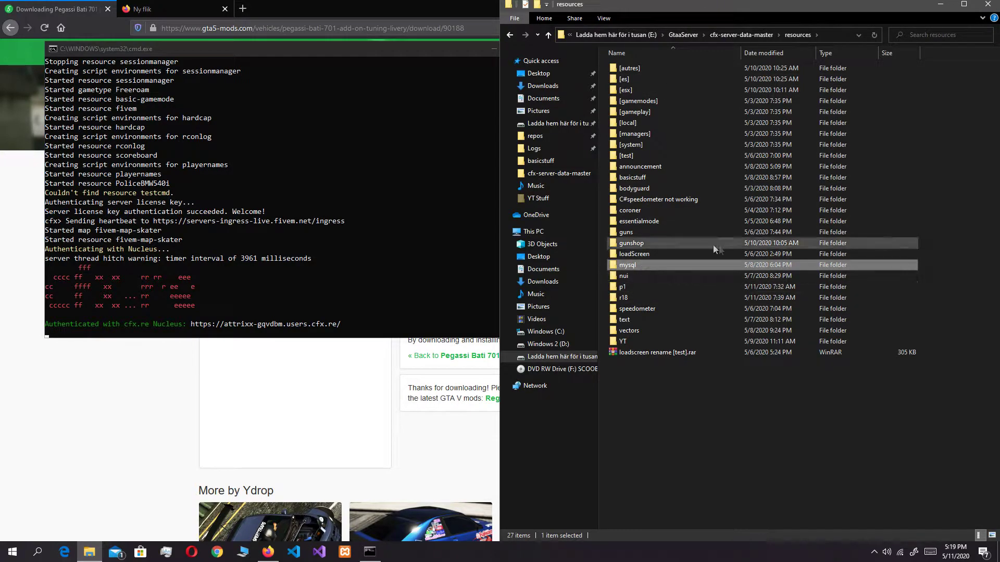
click(672, 178)
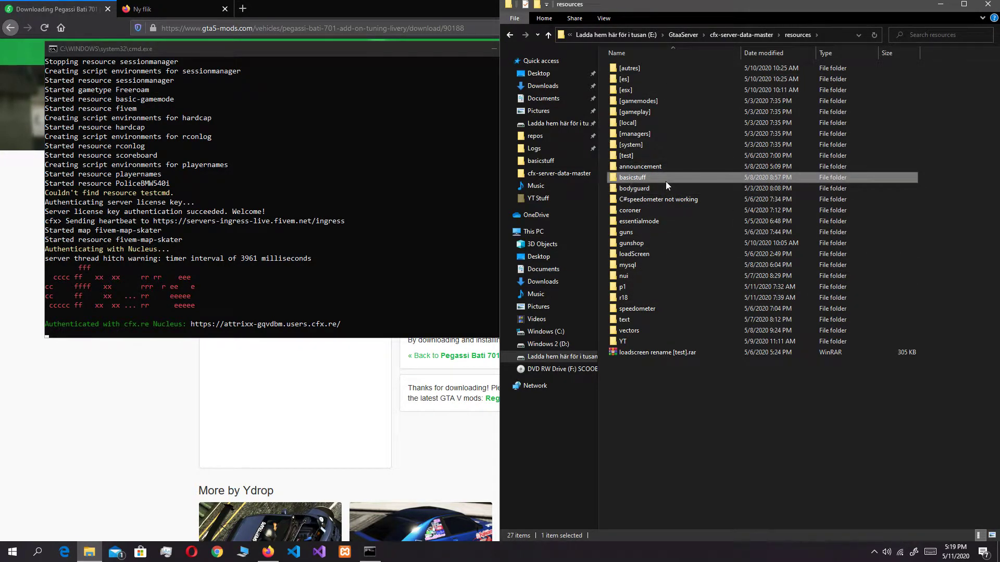
double_click(666, 178)
click(637, 89)
double_click(637, 90)
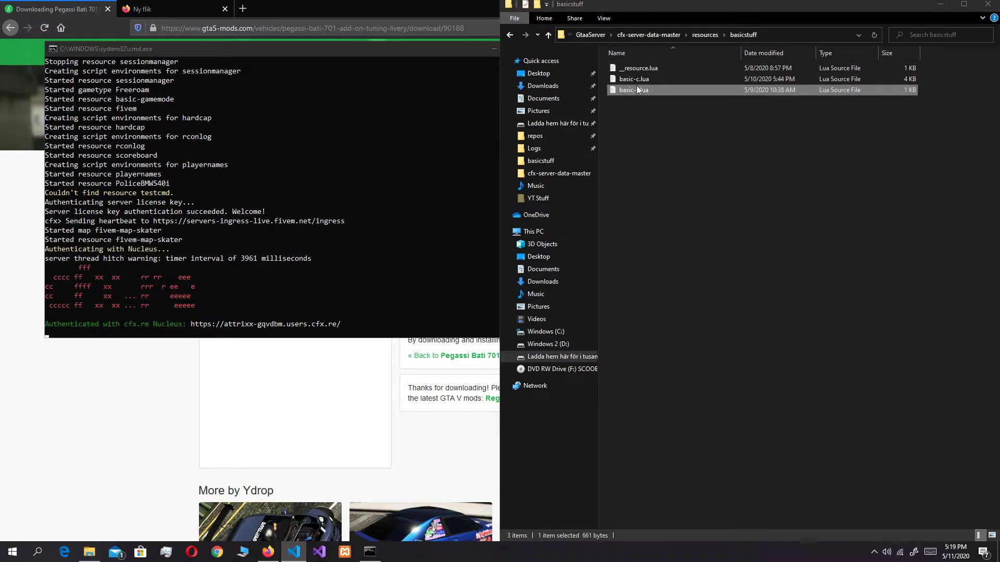
click(637, 82)
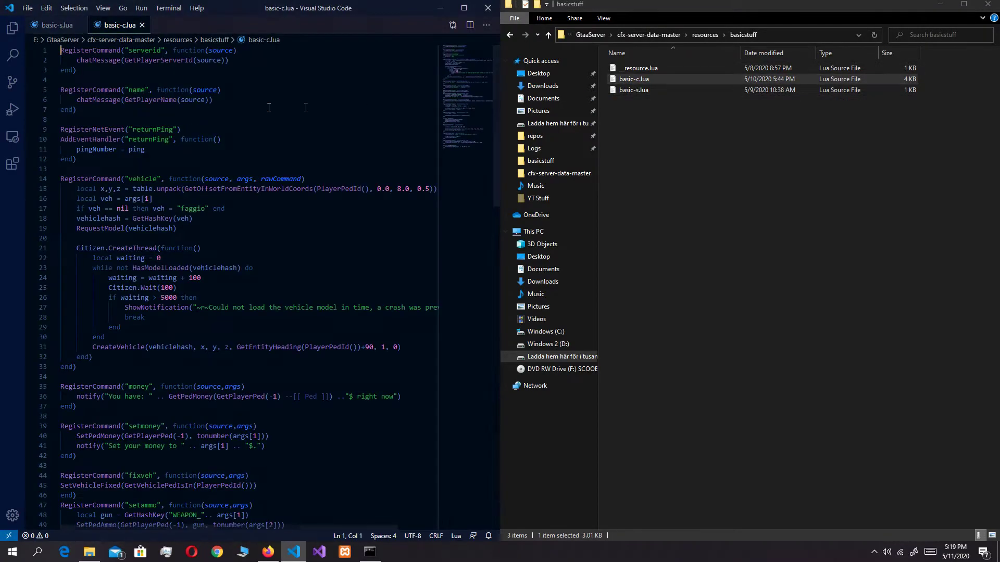
scroll(226, 263, down, 1)
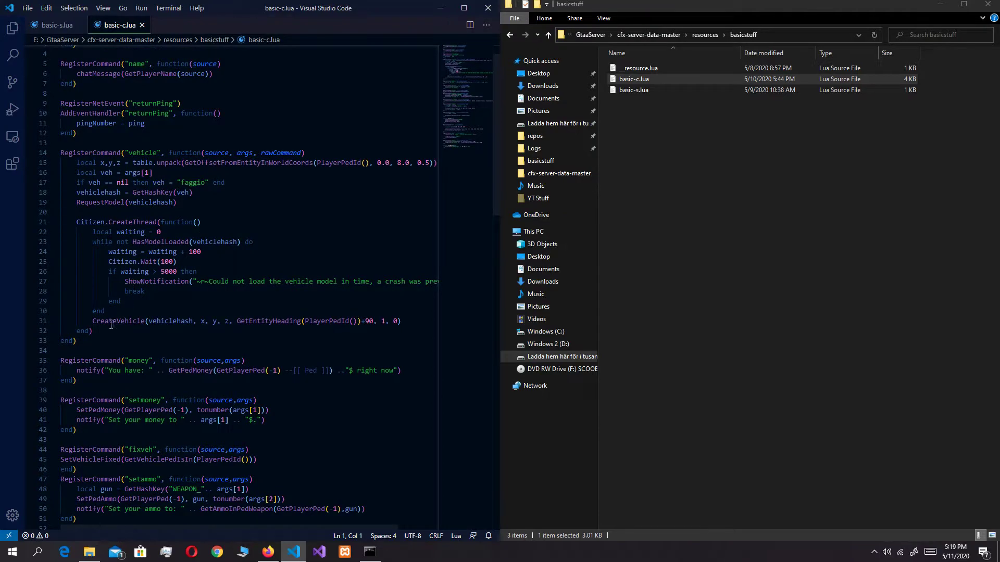
drag(77, 341, 67, 153)
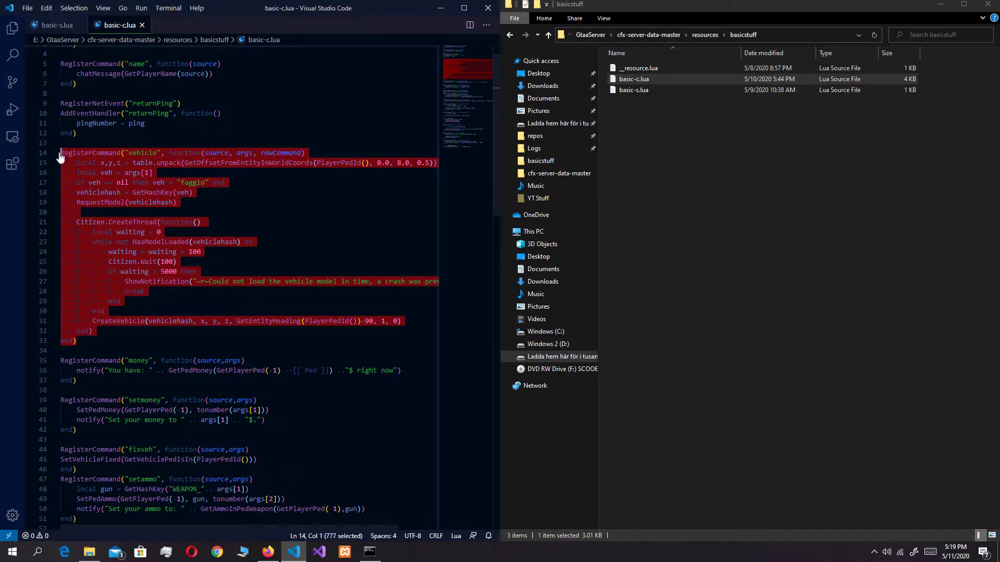
click(59, 25)
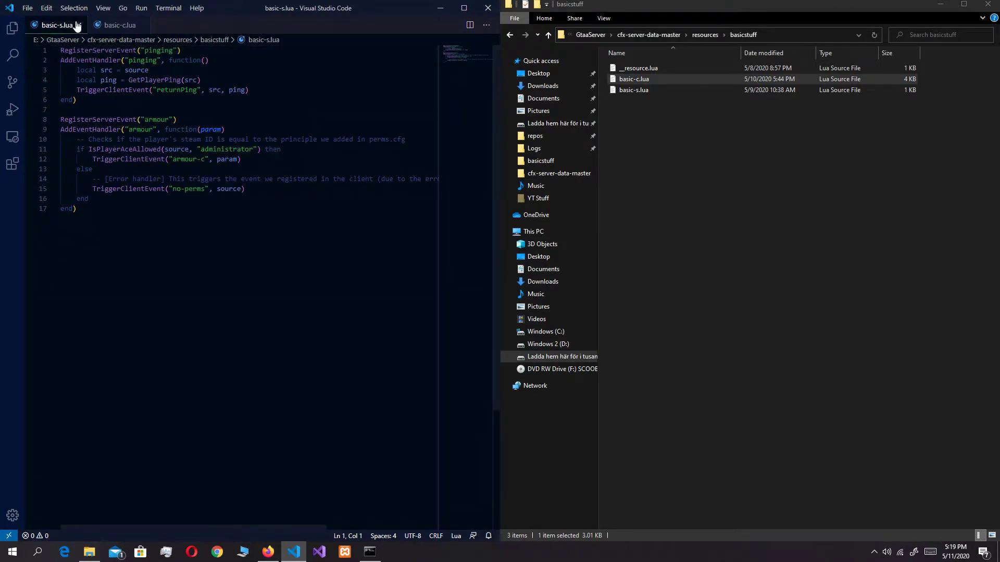
click(79, 25)
Close basic-c.lua and go to NewServer's cfx-server-data-master folder.
click(78, 25)
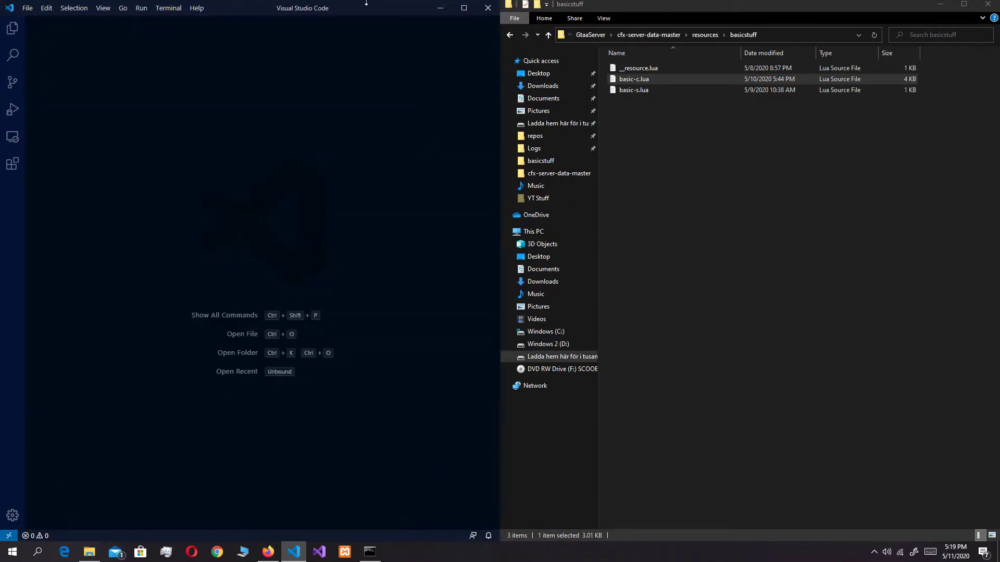
click(660, 37)
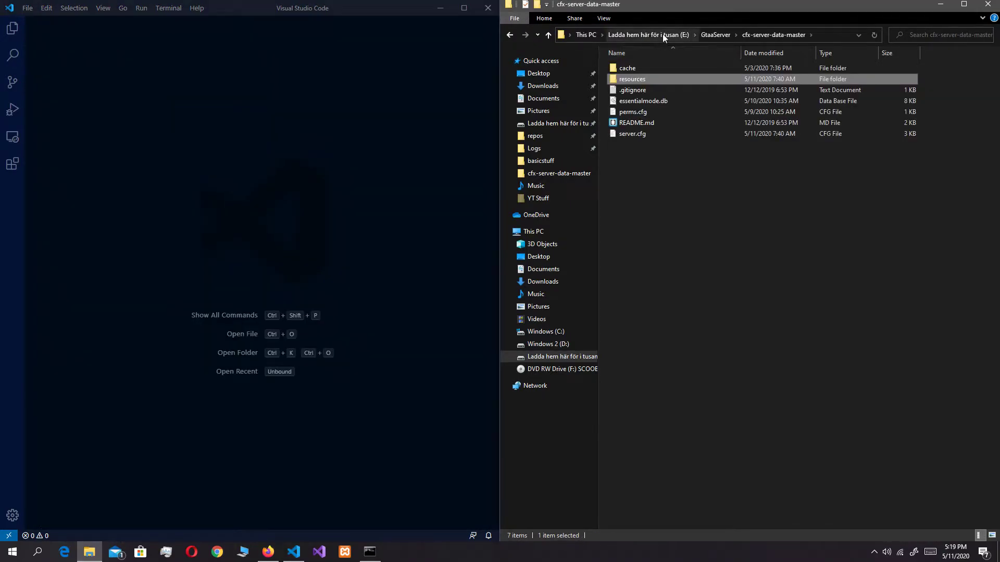
click(663, 37)
text(ne)
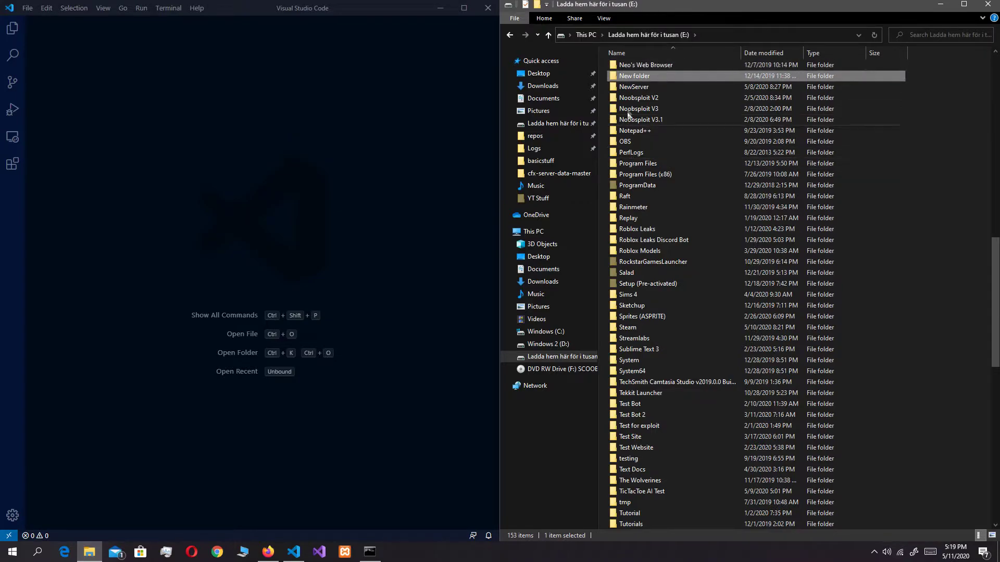
text(w)
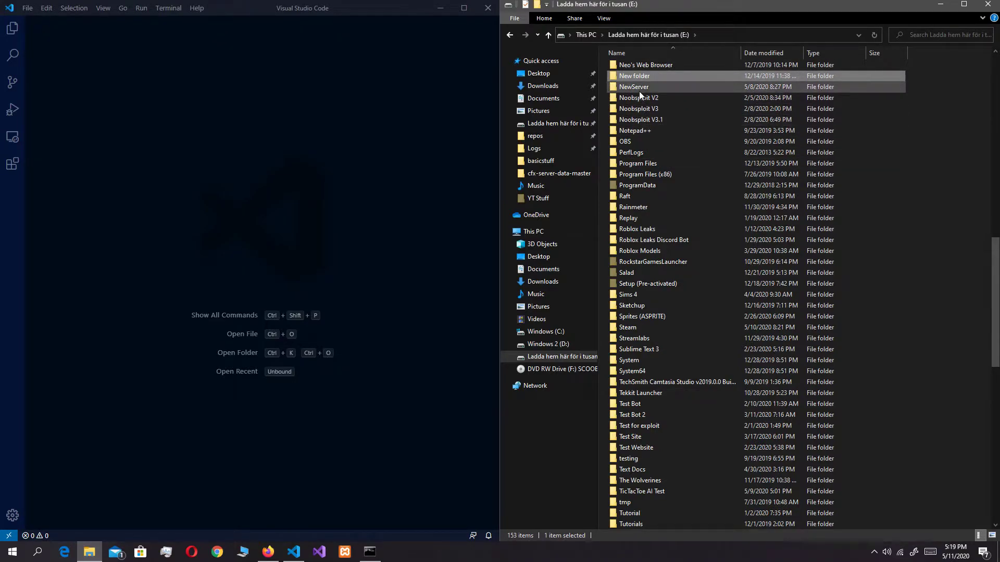
double_click(633, 88)
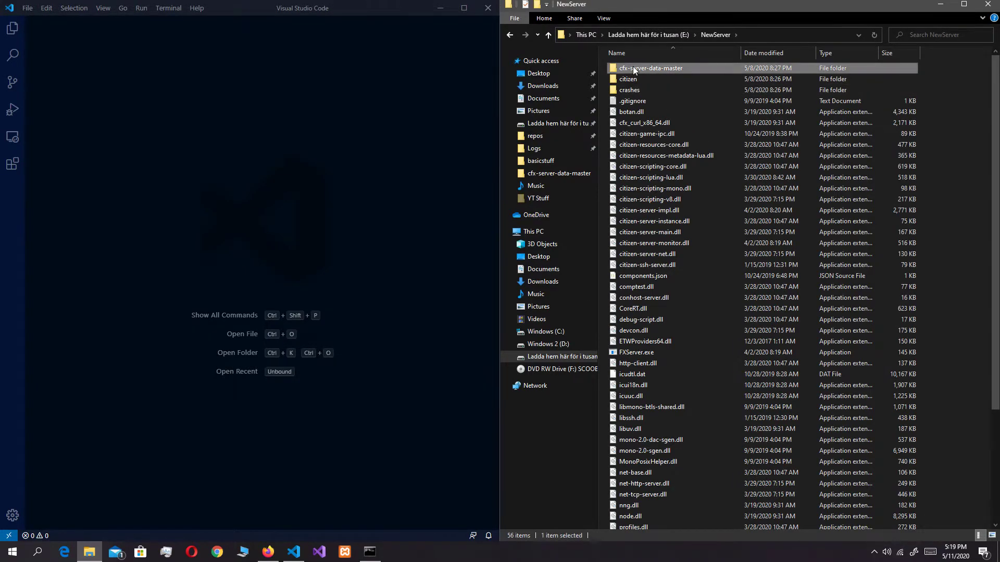
double_click(633, 68)
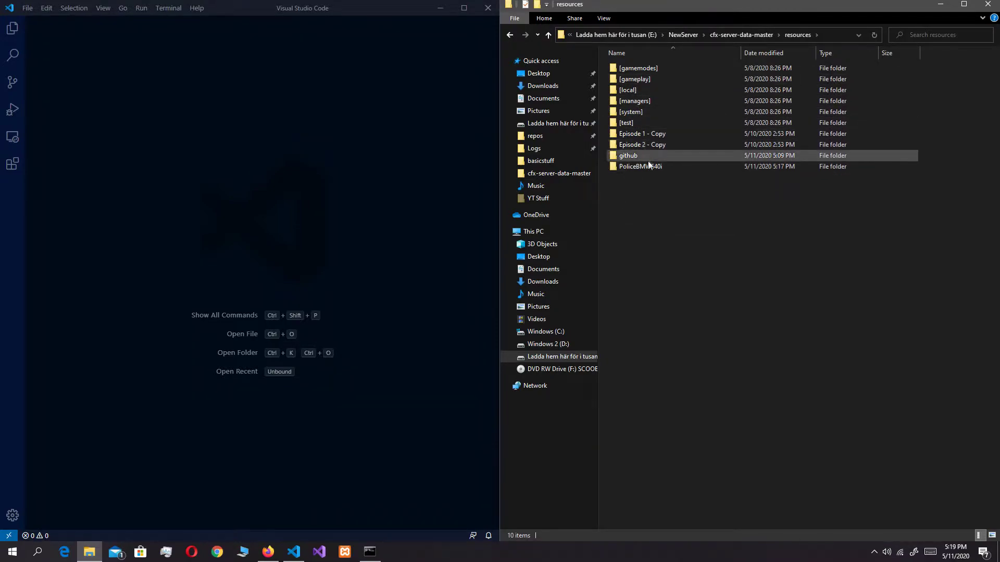
Create the vehiclespawner folder in resources and open Episode 2 - Copy.
right_click(647, 200)
mouse_move(678, 381)
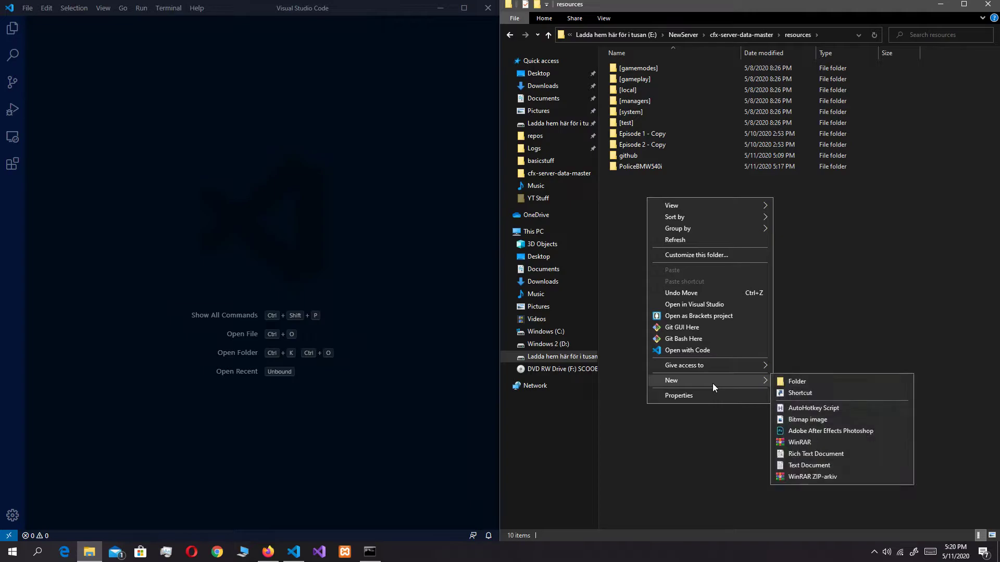
click(825, 382)
text(vehiclespawner)
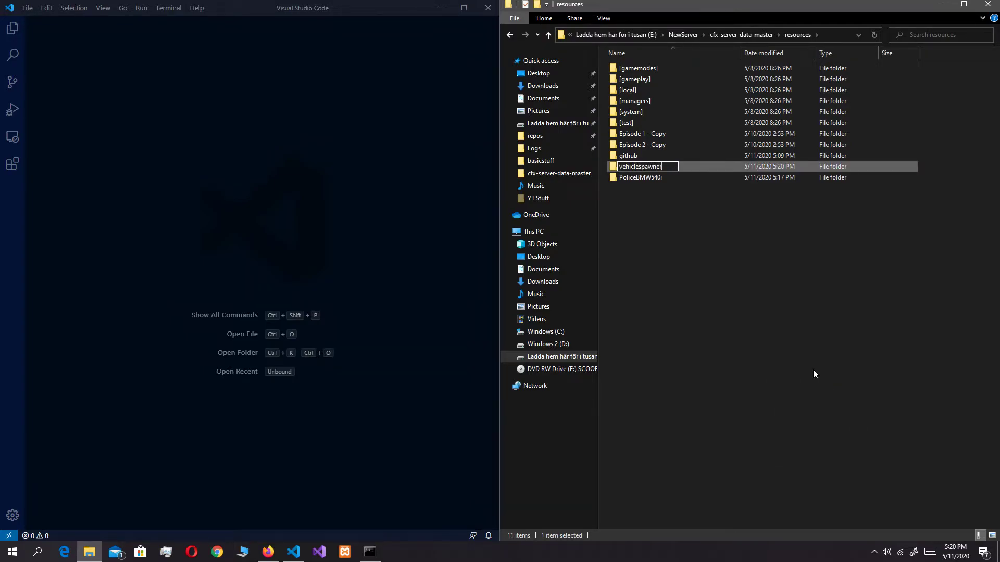
key(Return)
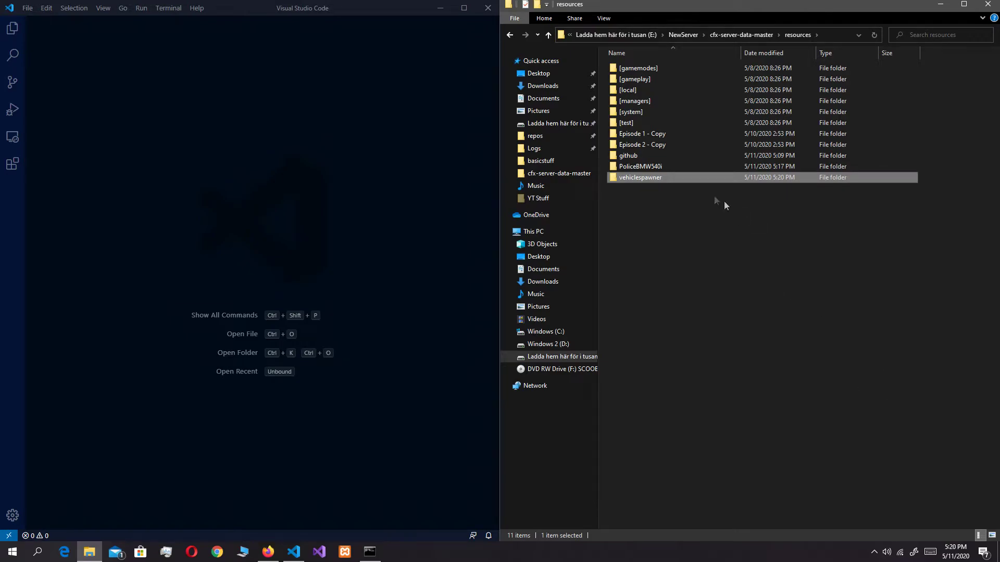
double_click(654, 144)
Paste __resource.lua and script.lua into the vehiclespawner folder.
mouse_move(655, 144)
mouse_down()
mouse_move(655, 55)
mouse_move(701, 44)
mouse_up()
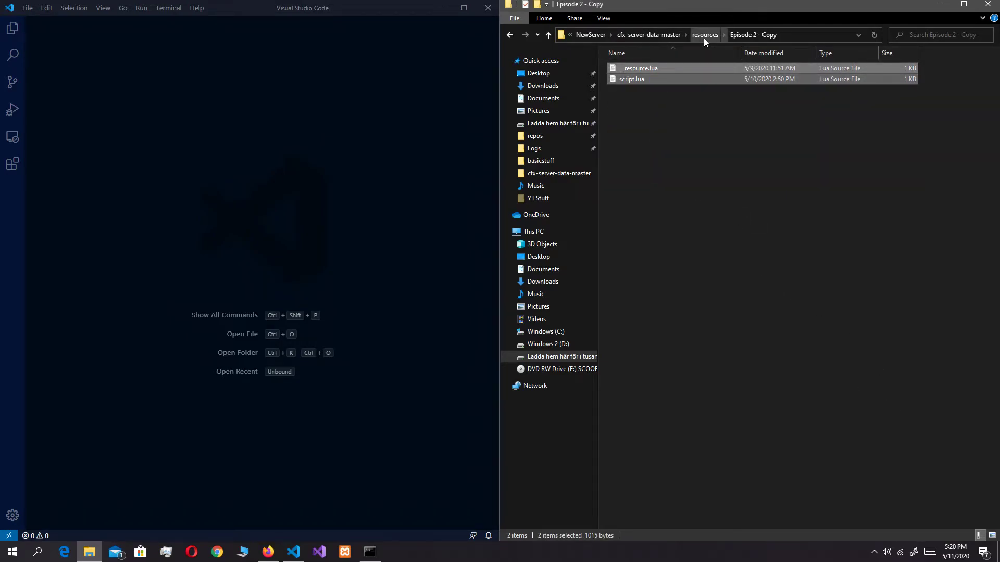
click(704, 37)
double_click(635, 179)
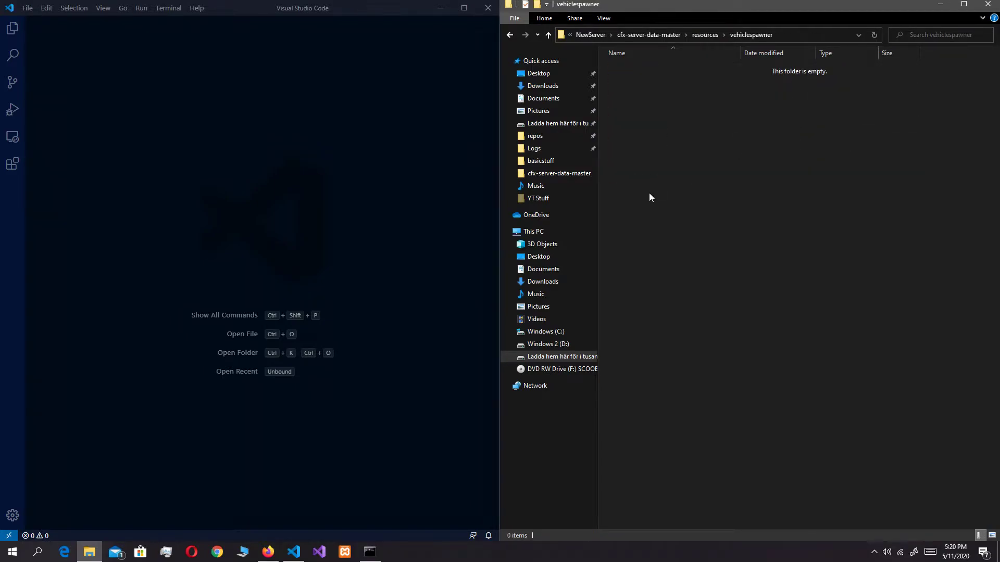
key(ctrl+v)
Copy the vehicle spawn command from GtaaServer's basicstuff basic-c.lua.
click(654, 35)
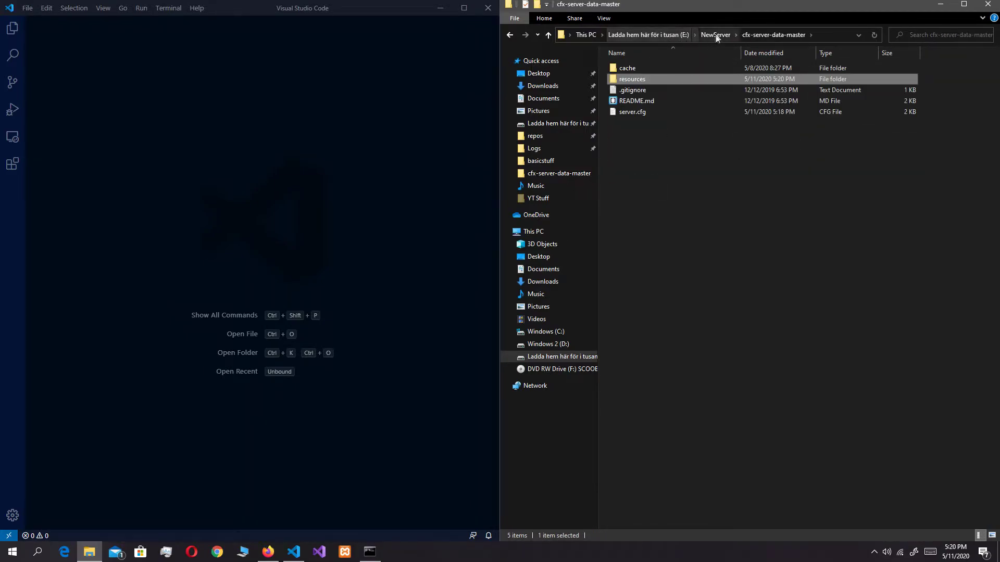
click(653, 34)
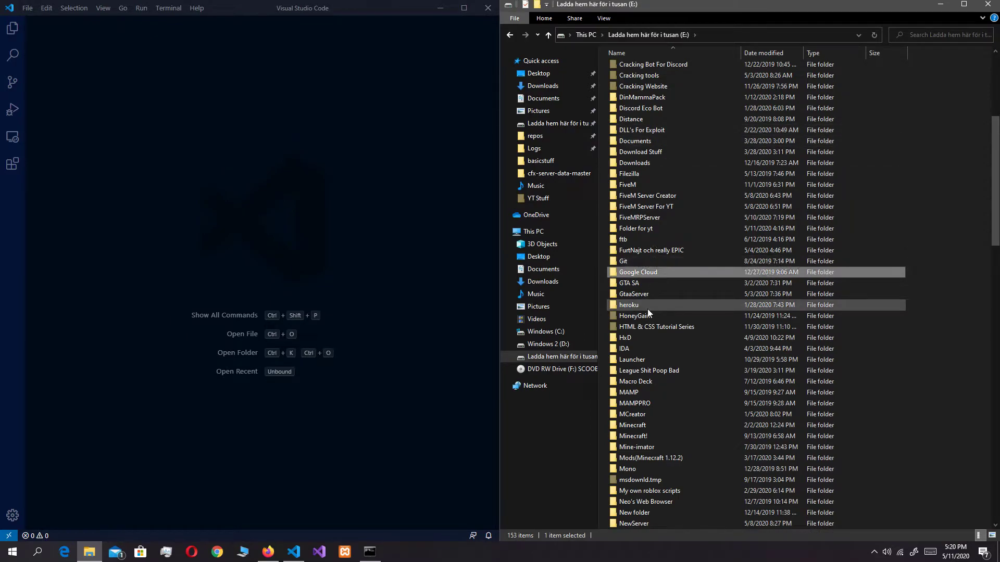
click(638, 295)
double_click(637, 294)
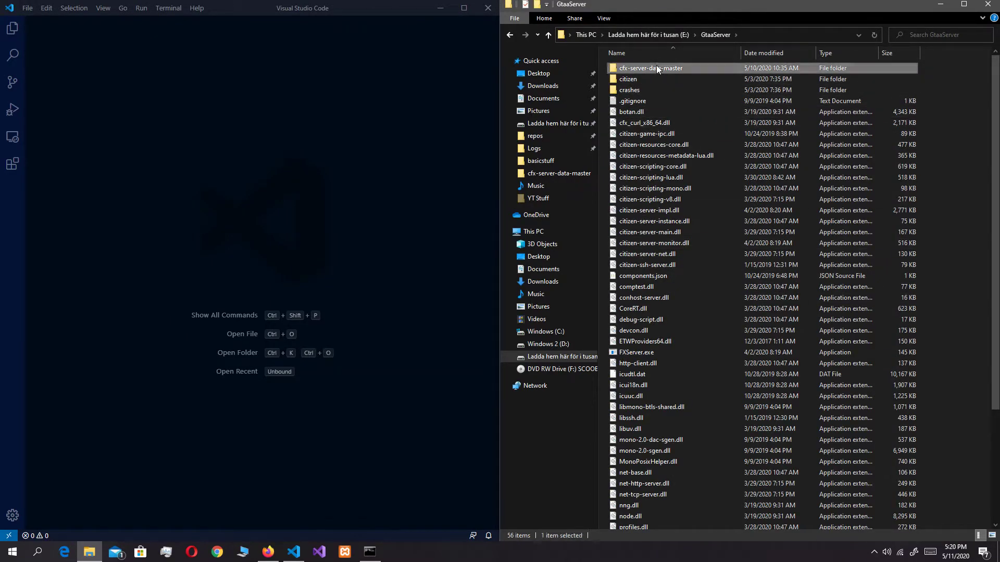
double_click(656, 65)
double_click(650, 81)
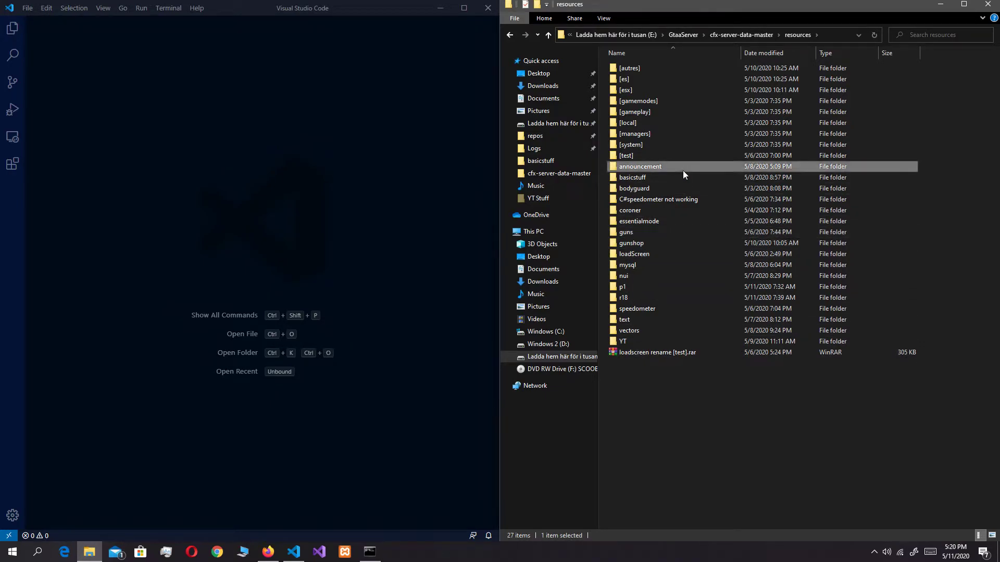
double_click(652, 177)
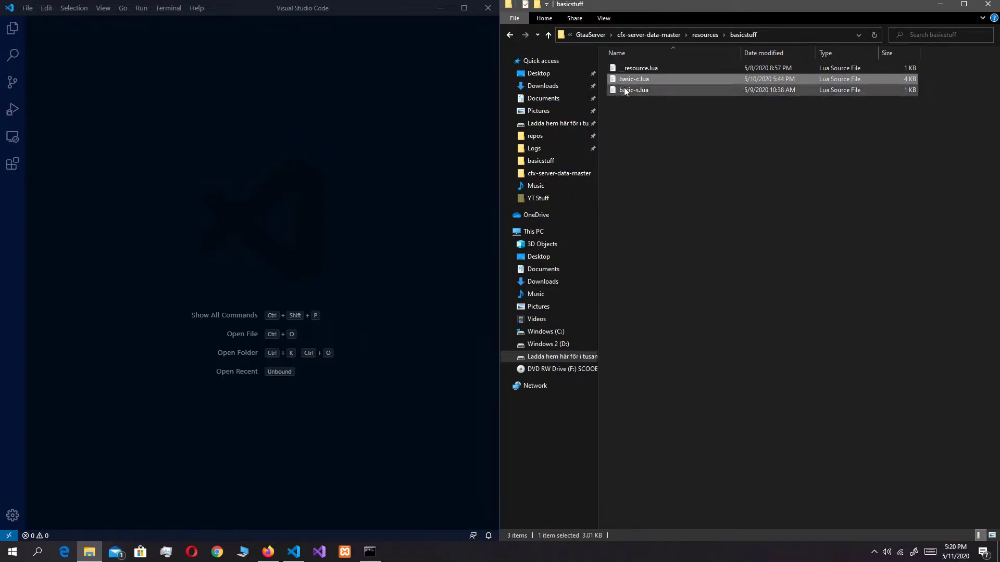
double_click(631, 80)
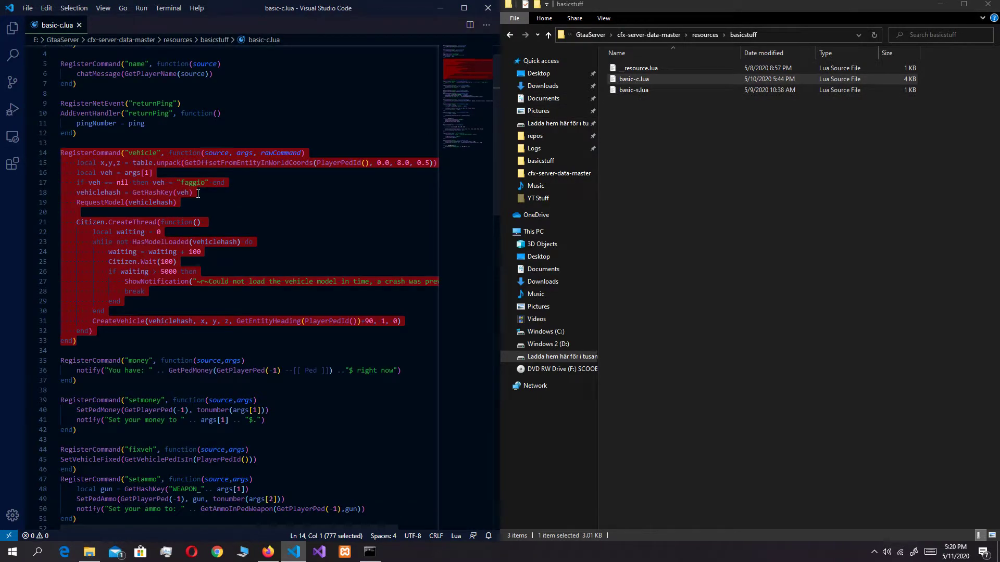
click(80, 25)
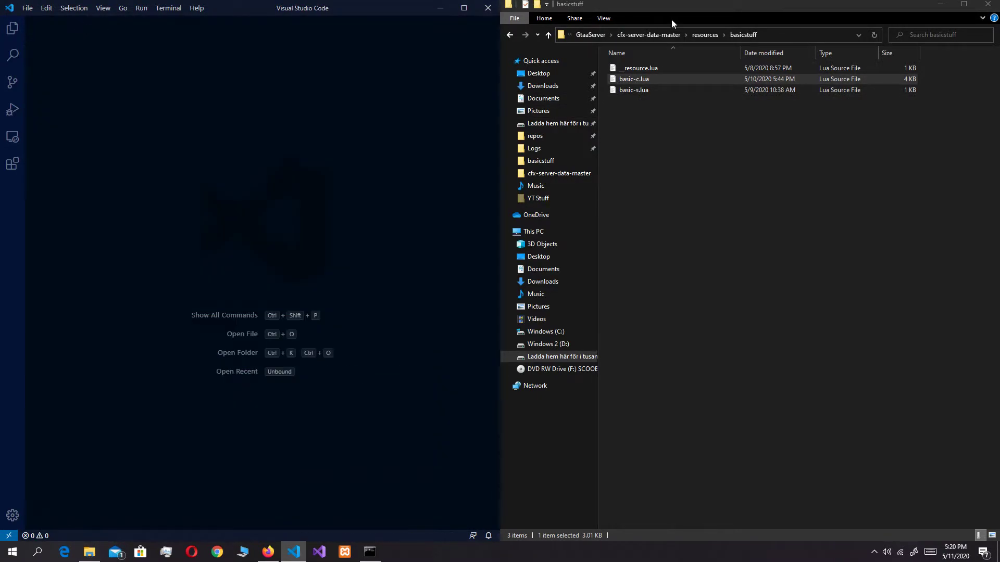
Replace vehiclespawner's script.lua contents with the copied vehicle command.
click(589, 35)
click(650, 35)
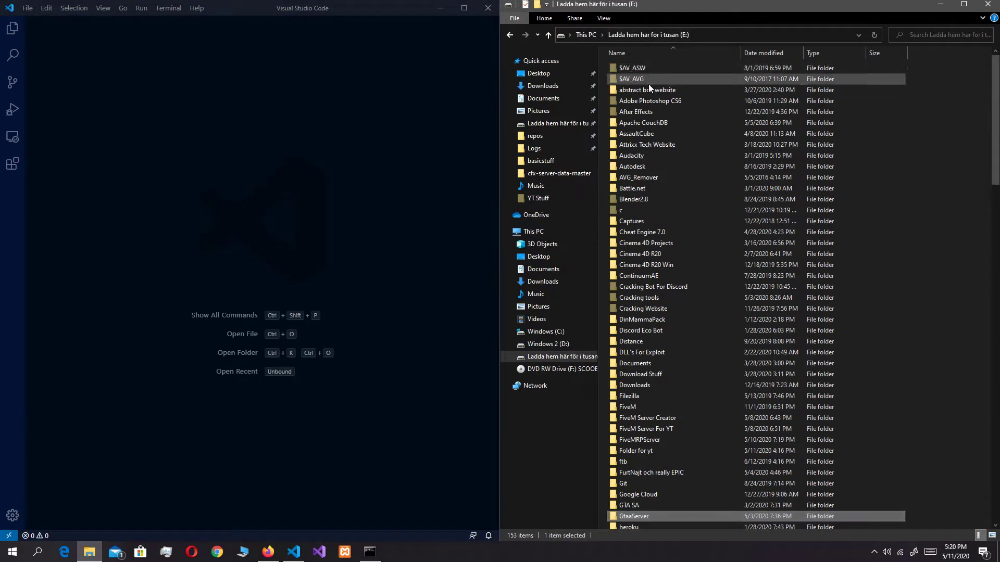
scroll(648, 84, down, 15)
double_click(649, 87)
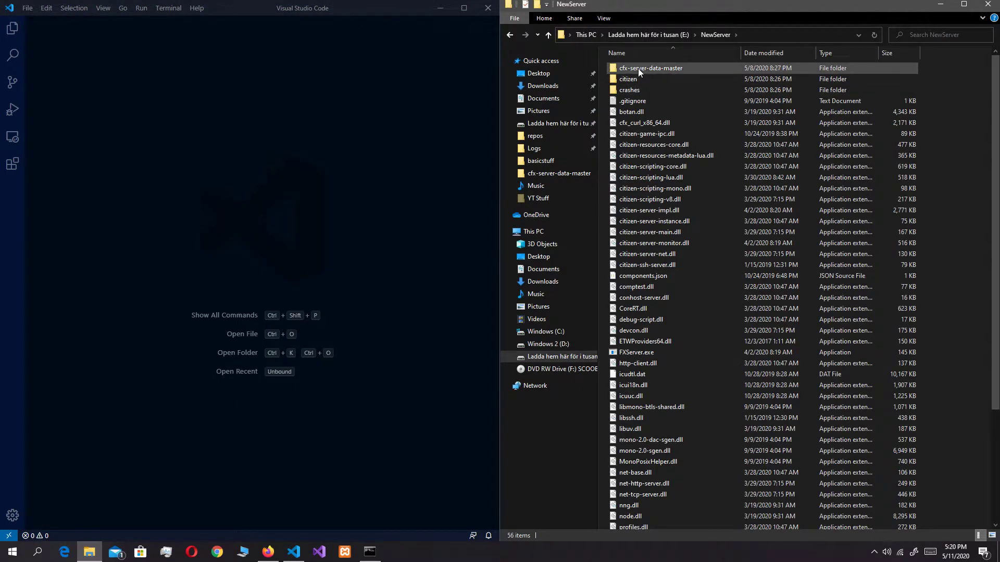
double_click(638, 68)
click(646, 80)
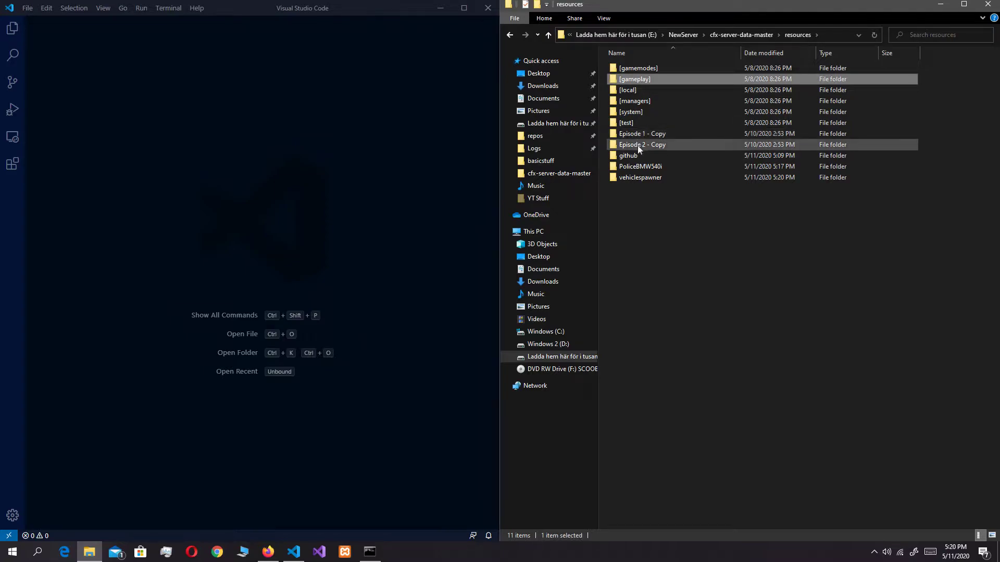
double_click(641, 178)
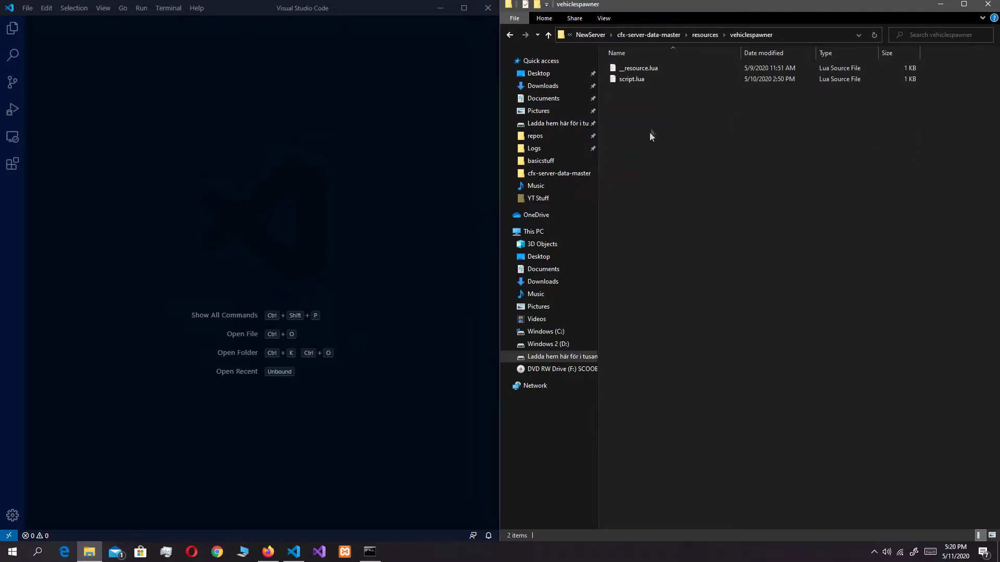
click(643, 80)
double_click(643, 80)
key(ctrl+a)
key(ctrl+v)
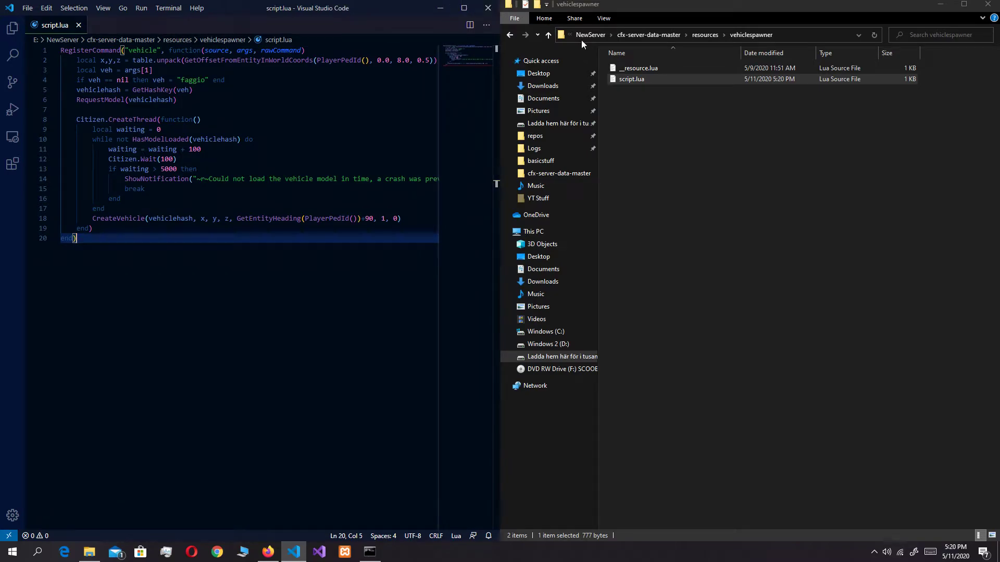
Open server.cfg and insert a line above 'ensure PoliceBMW540i' for start vehiclespawner.
click(652, 34)
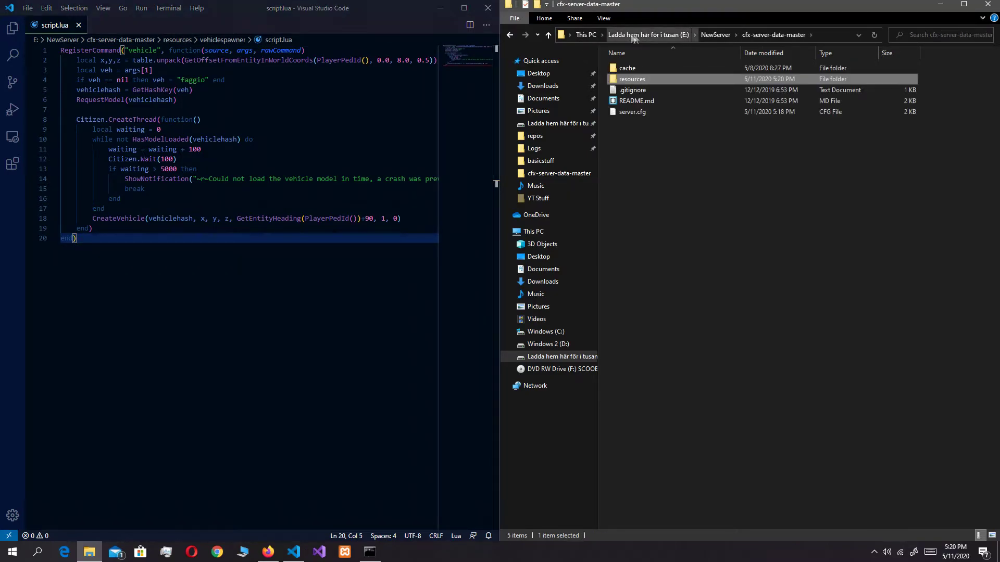
double_click(666, 111)
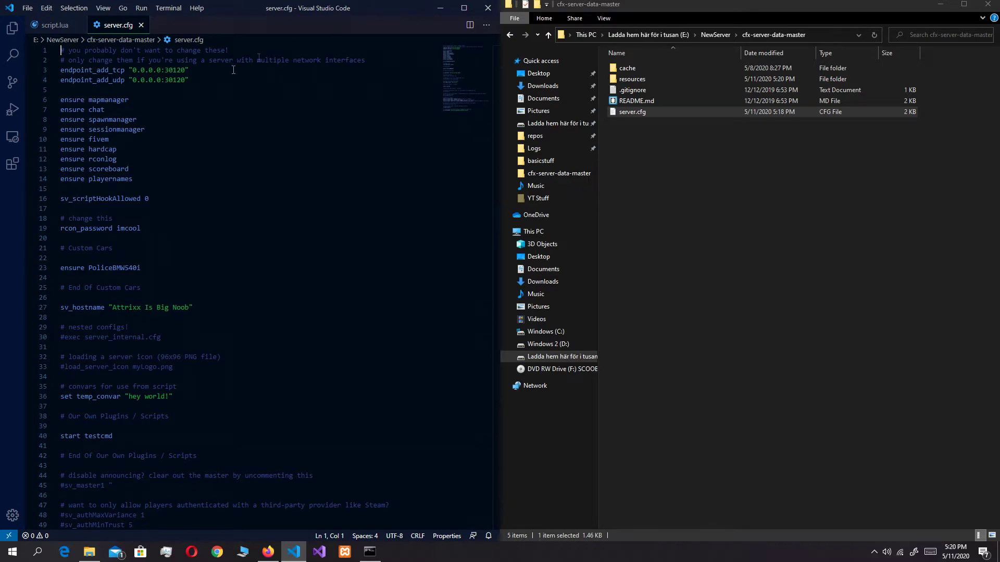
click(157, 265)
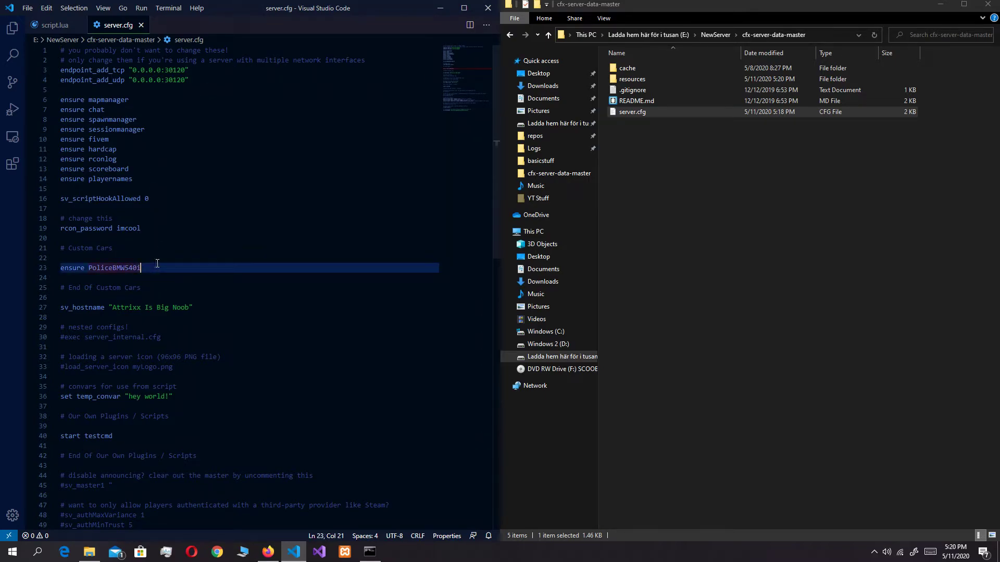
key(ctrl+shift+Return)
text(start)
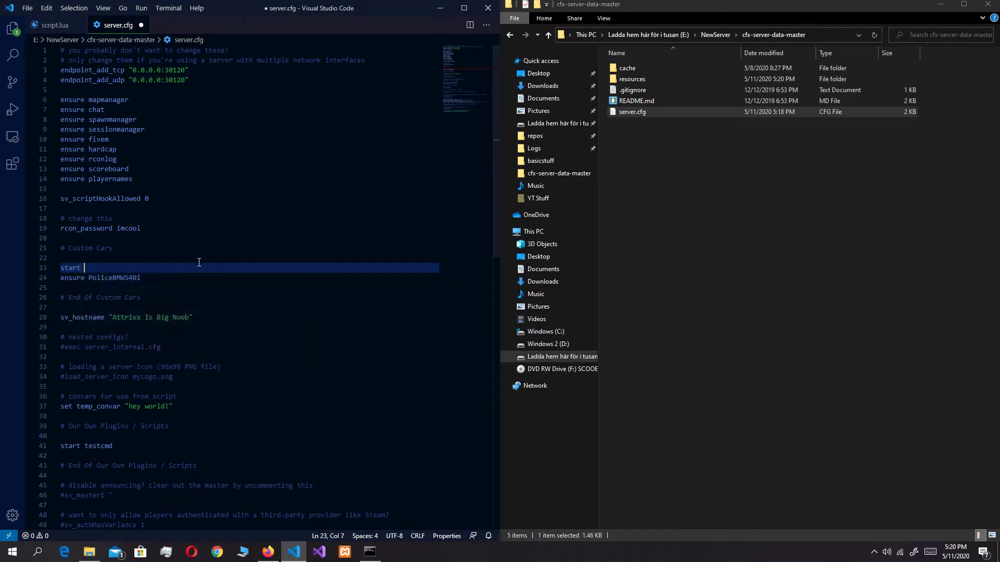
text( vehiclespawner)
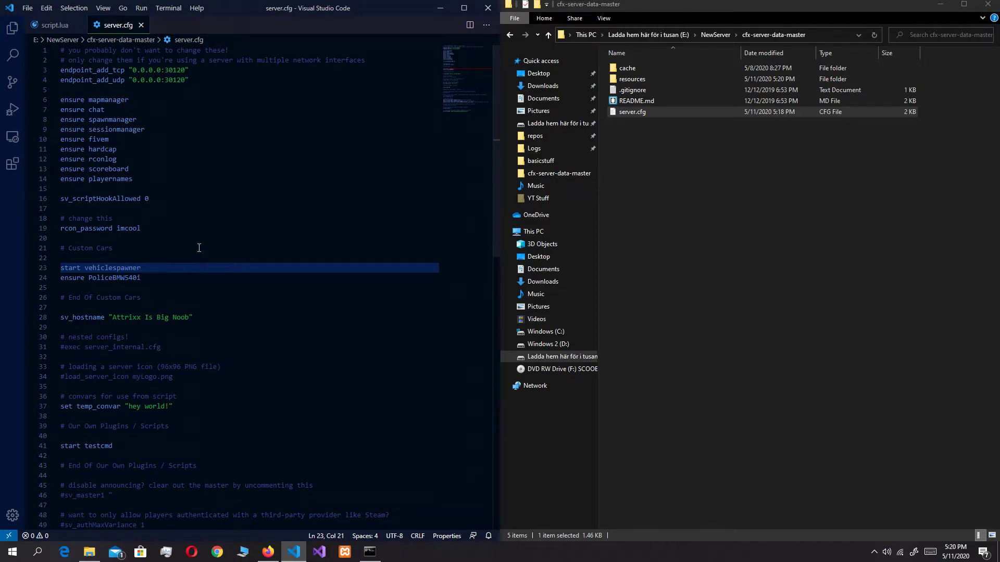
Close the old server console and relaunch runserver.bat from NewServer.
click(369, 552)
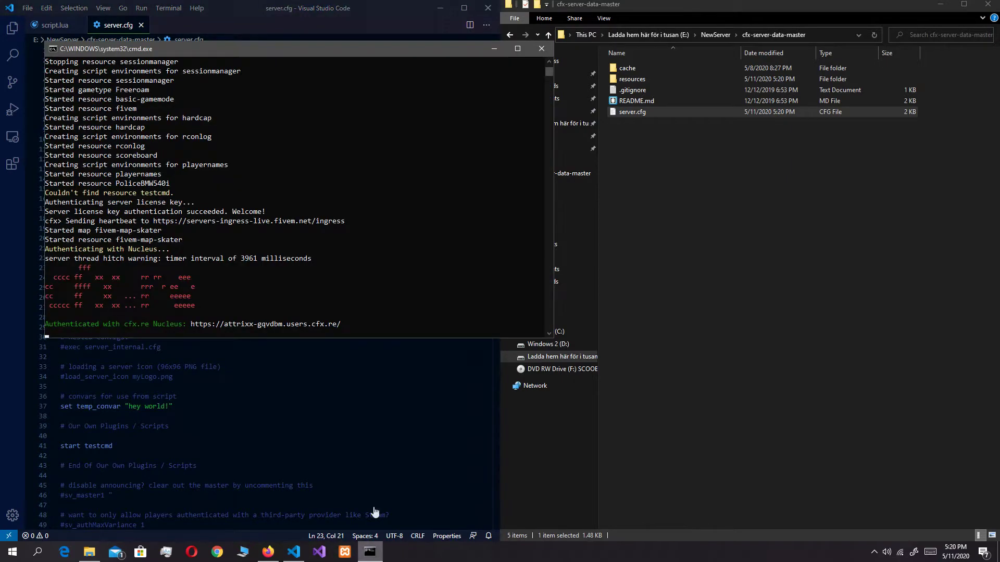
click(541, 49)
click(714, 35)
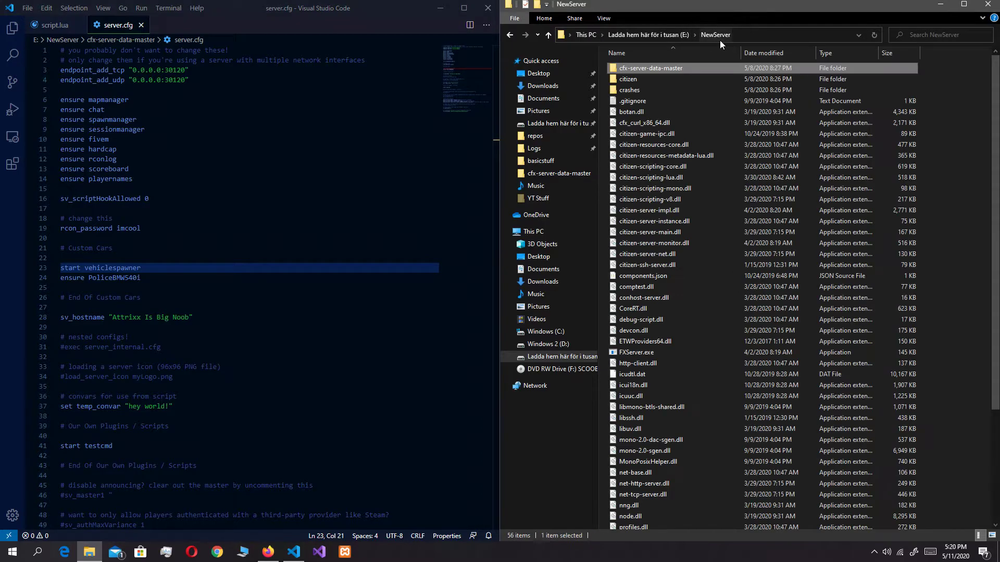
scroll(703, 313, down, 5)
double_click(637, 392)
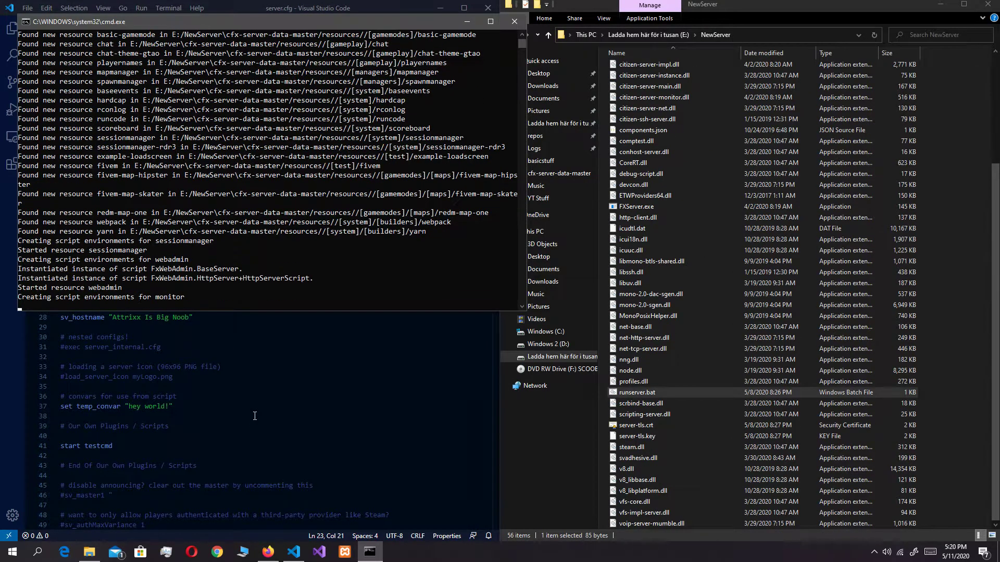
Launch FiveM from Windows search, then check server.cfg and the server console.
key(super)
text(fivem)
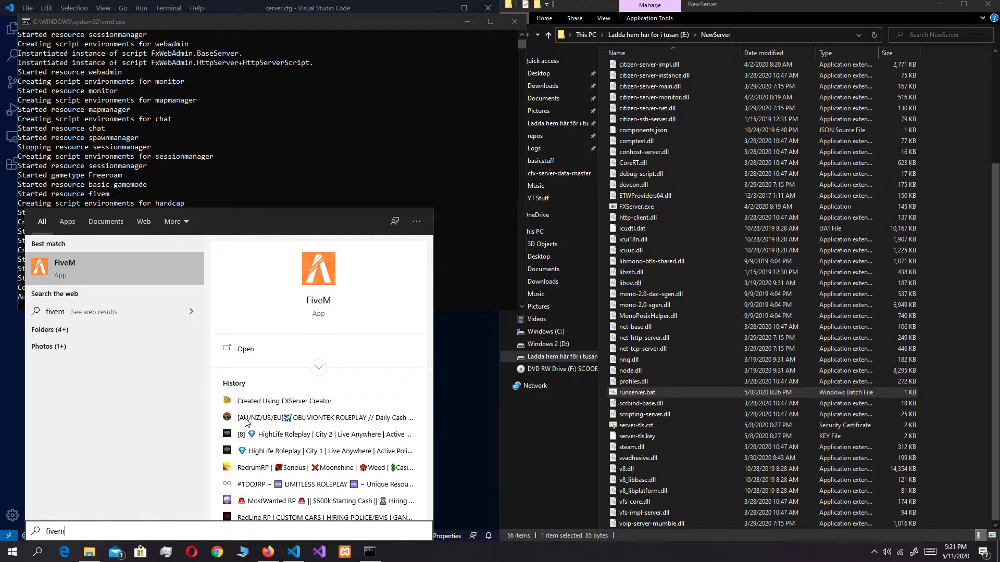
key(Return)
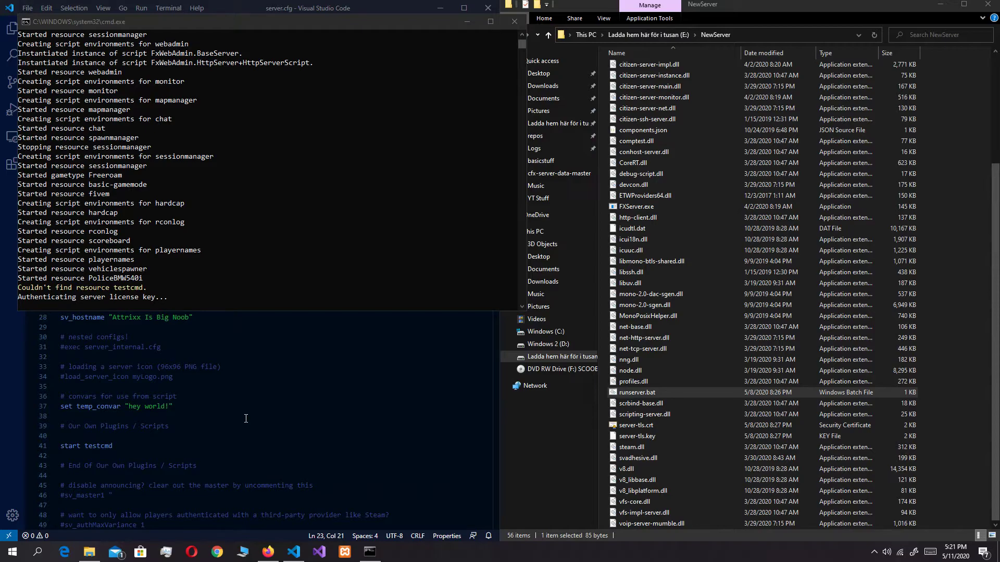
click(245, 419)
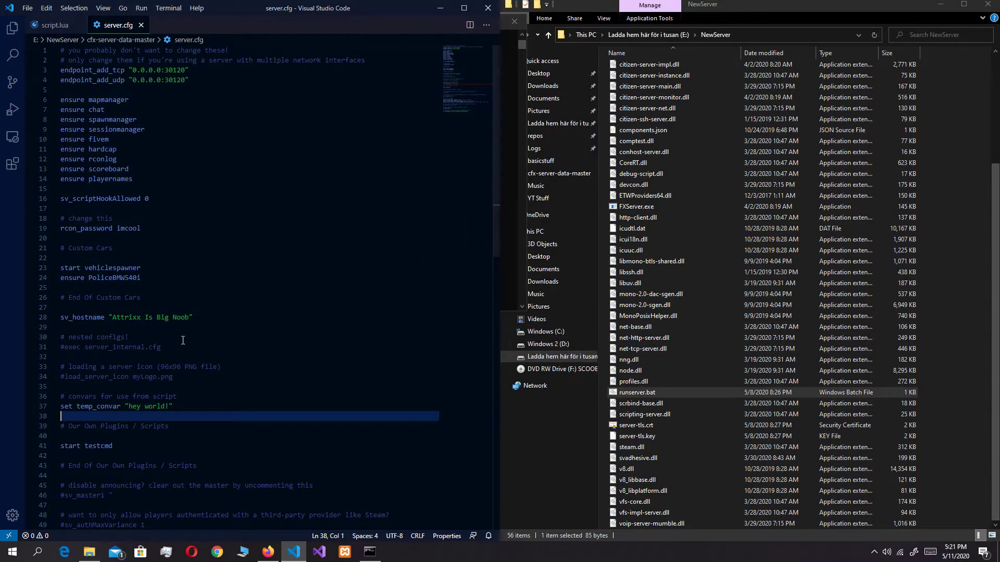
click(307, 358)
scroll(307, 358, down, 3)
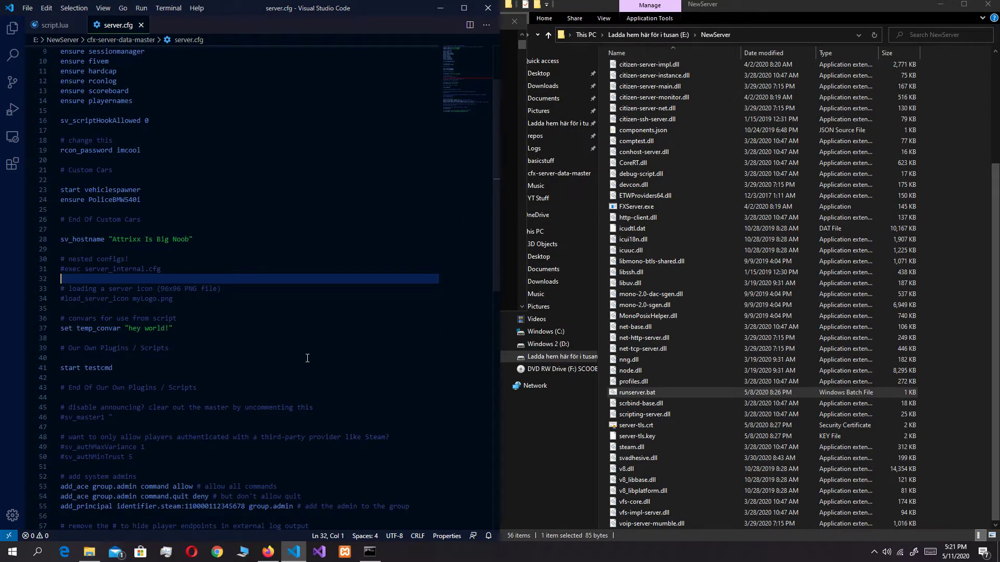
scroll(309, 358, down, 4)
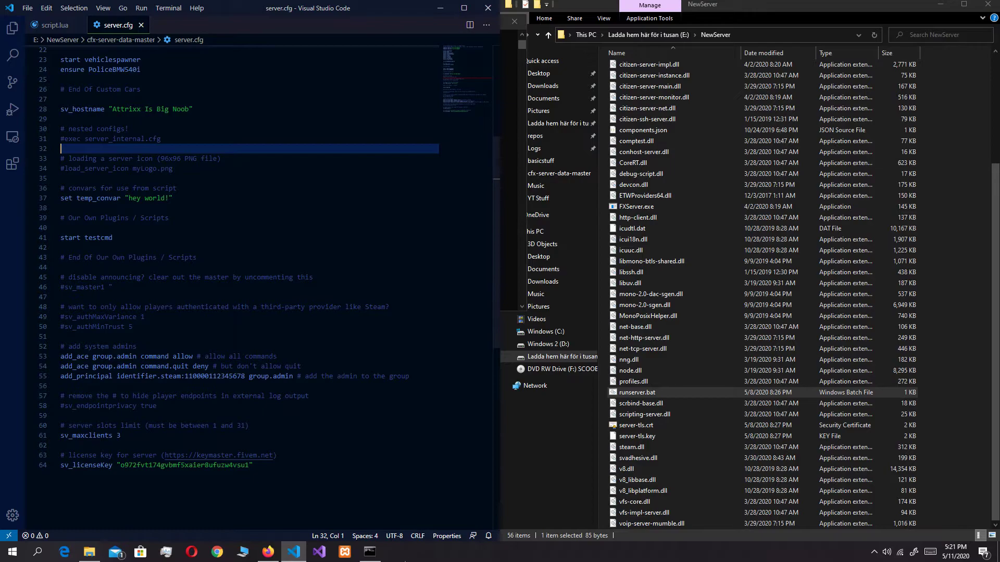
click(370, 554)
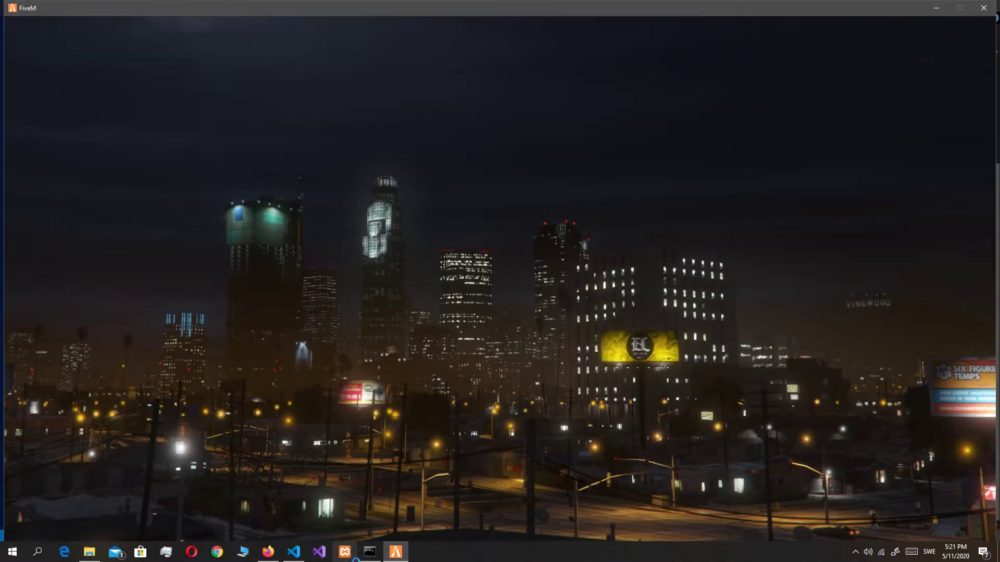
Connect FiveM to the Localhost server, then open cfx-server-data-master in Explorer.
click(371, 553)
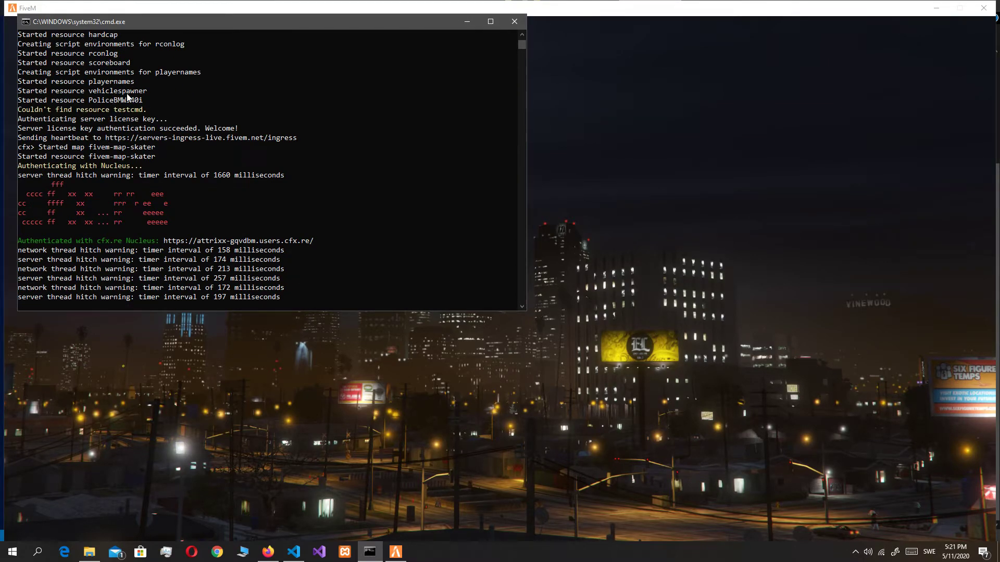
click(721, 154)
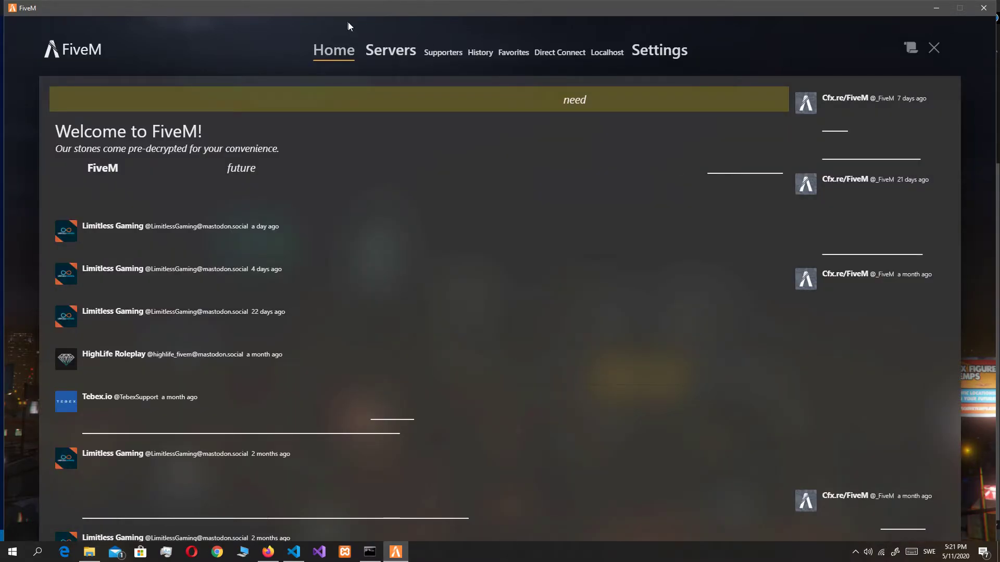
key(alt+Tab)
key(Tab)
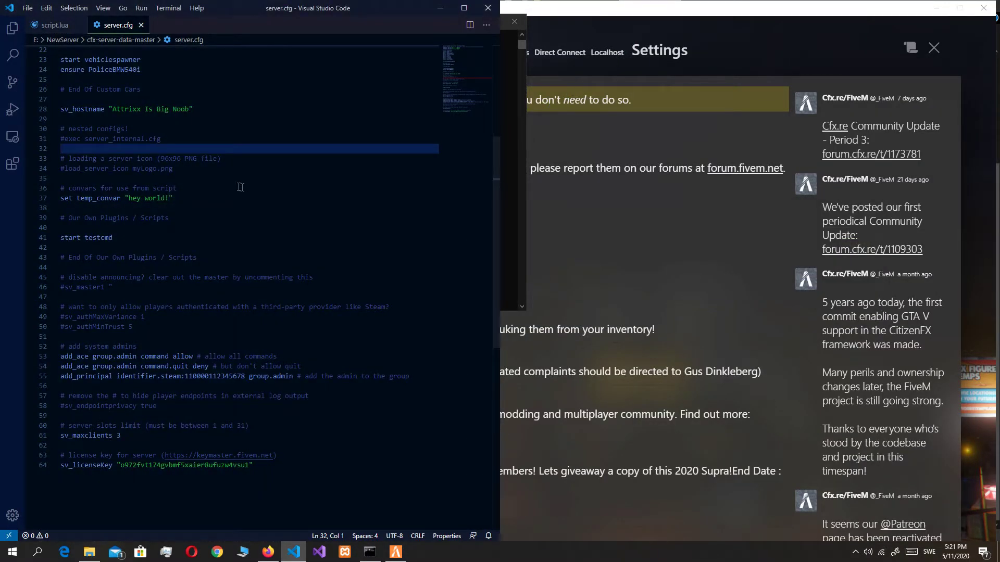
key(alt+Tab)
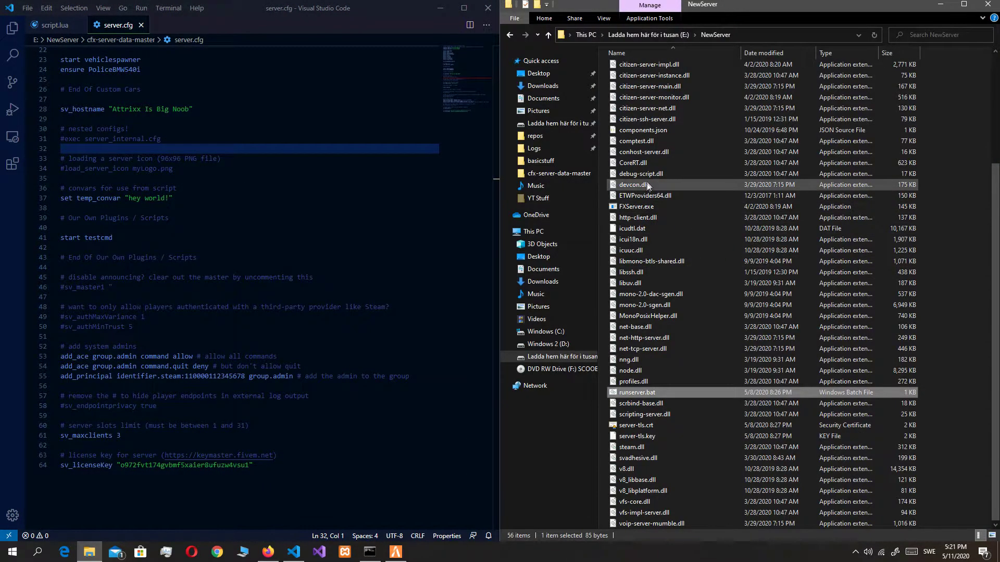
key(alt+Tab)
click(580, 255)
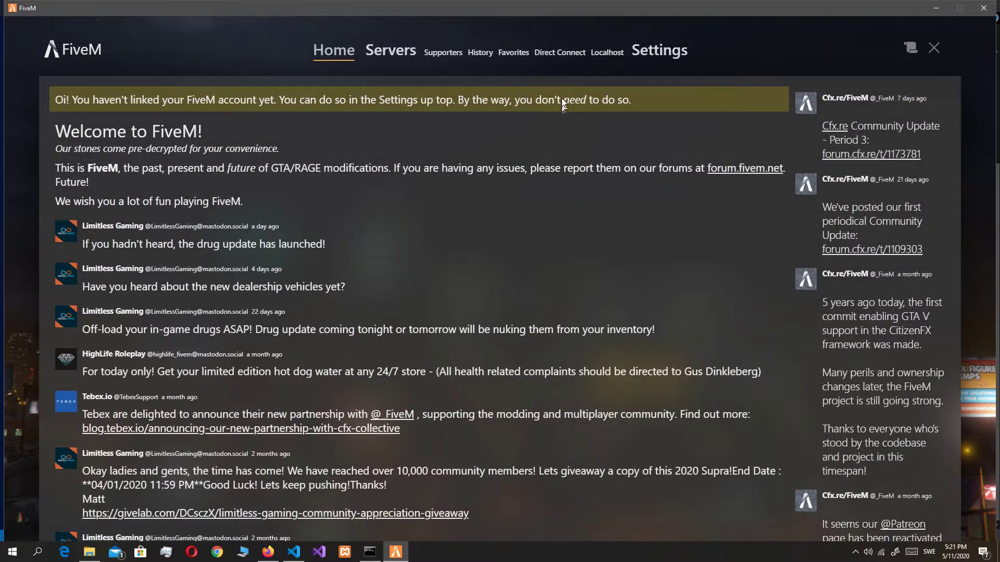
click(604, 56)
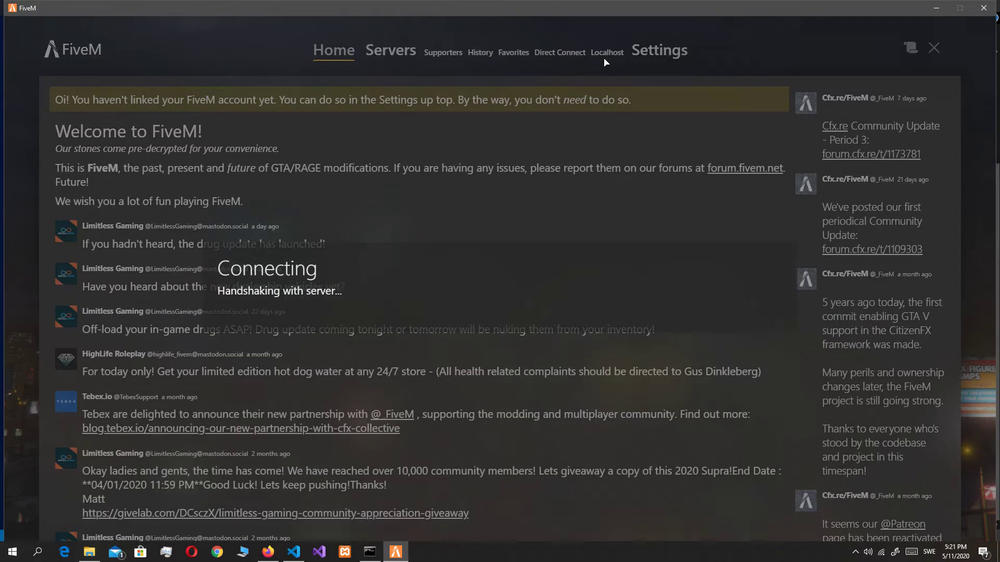
key(alt+Tab)
scroll(639, 91, up, 3)
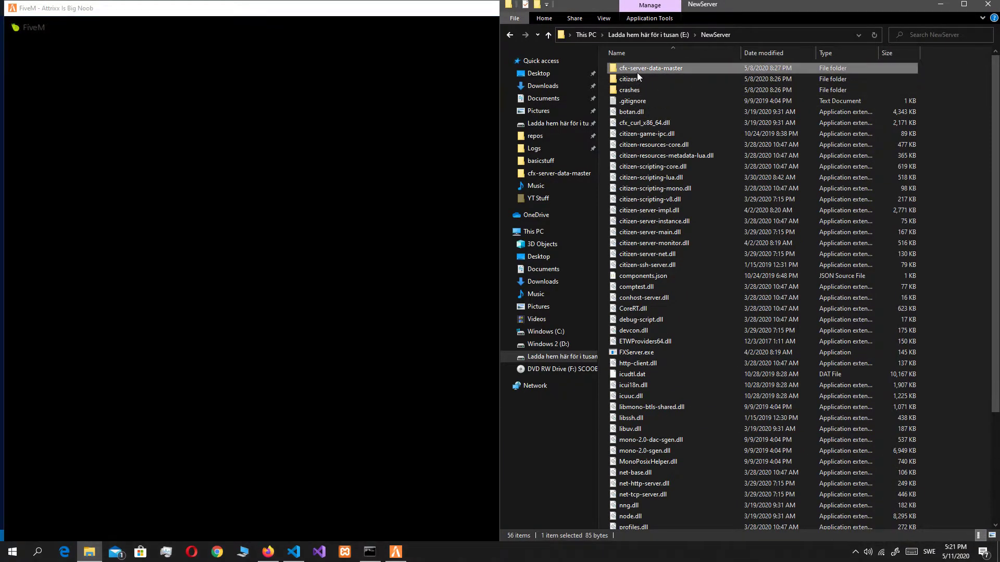
double_click(637, 73)
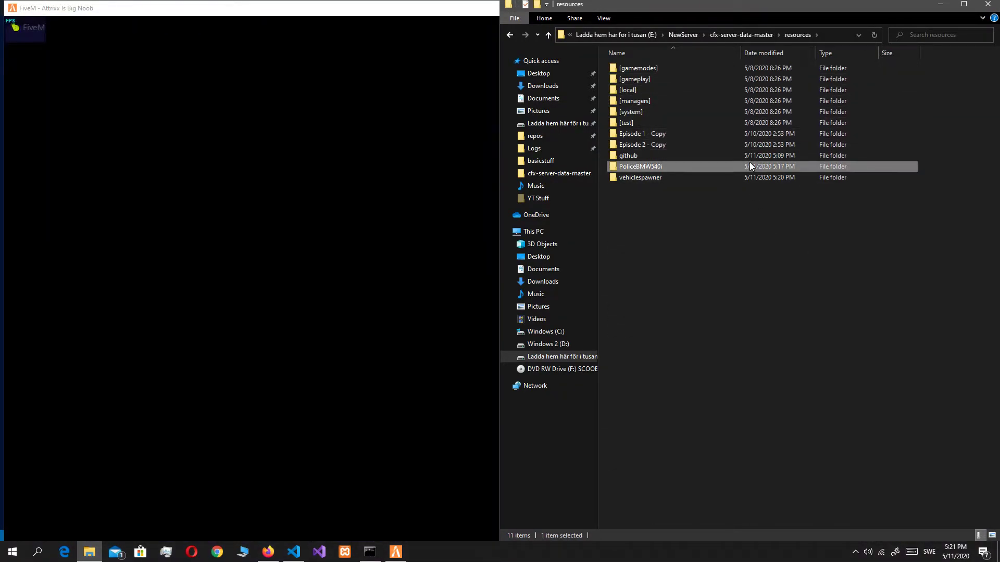
Open the PoliceBMW540i stream folder under cfx-server-data-master > resources.
double_click(748, 166)
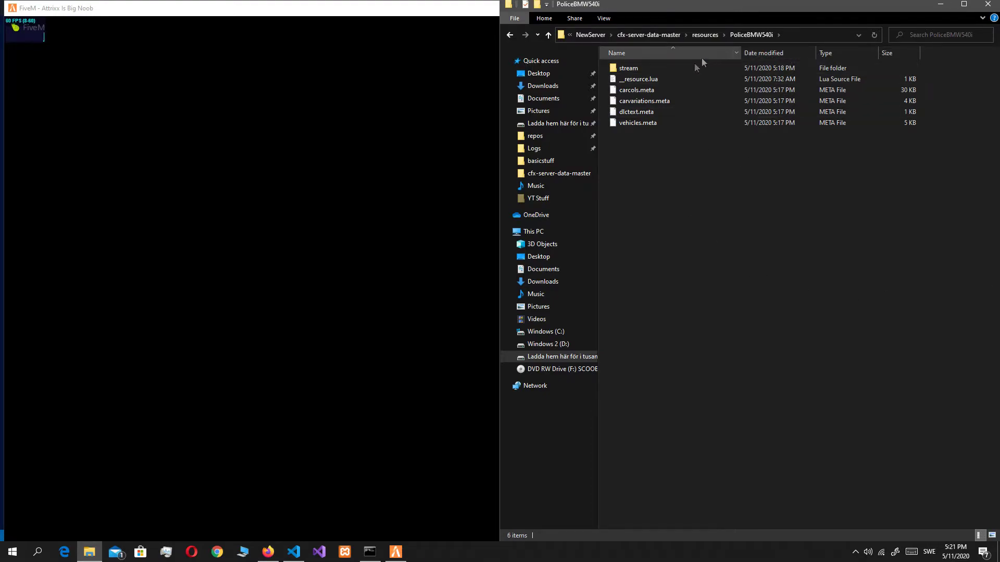
double_click(672, 70)
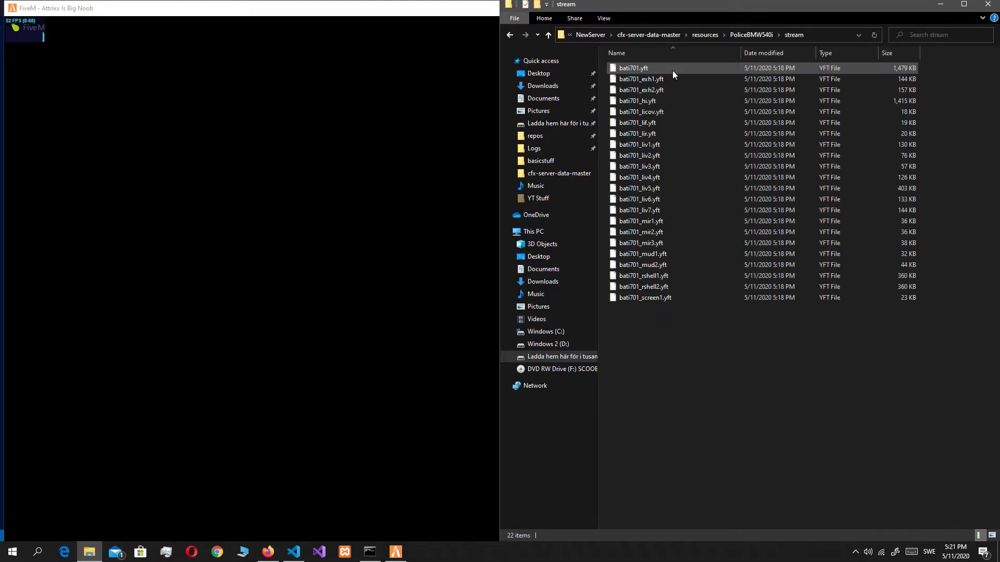
click(659, 35)
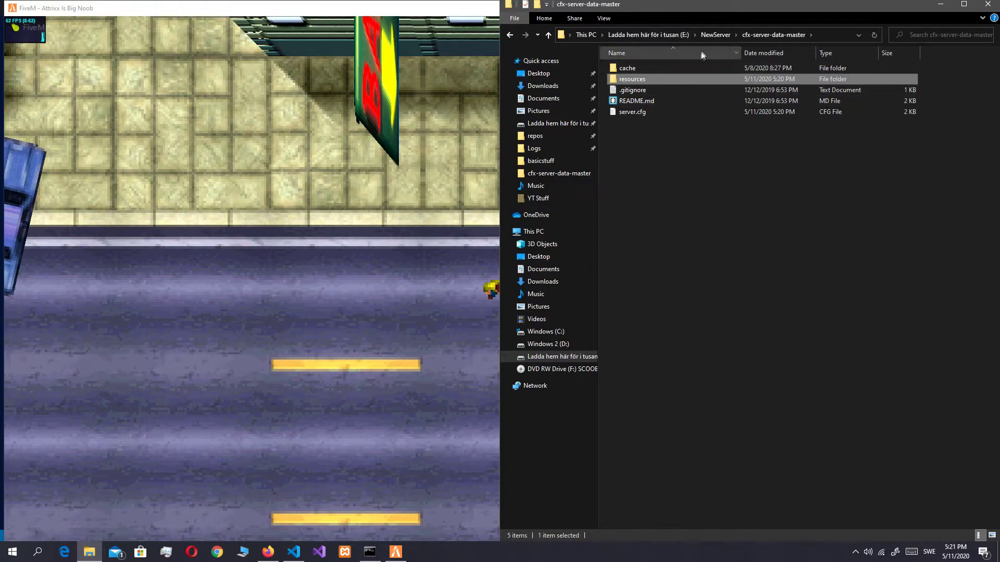
double_click(717, 80)
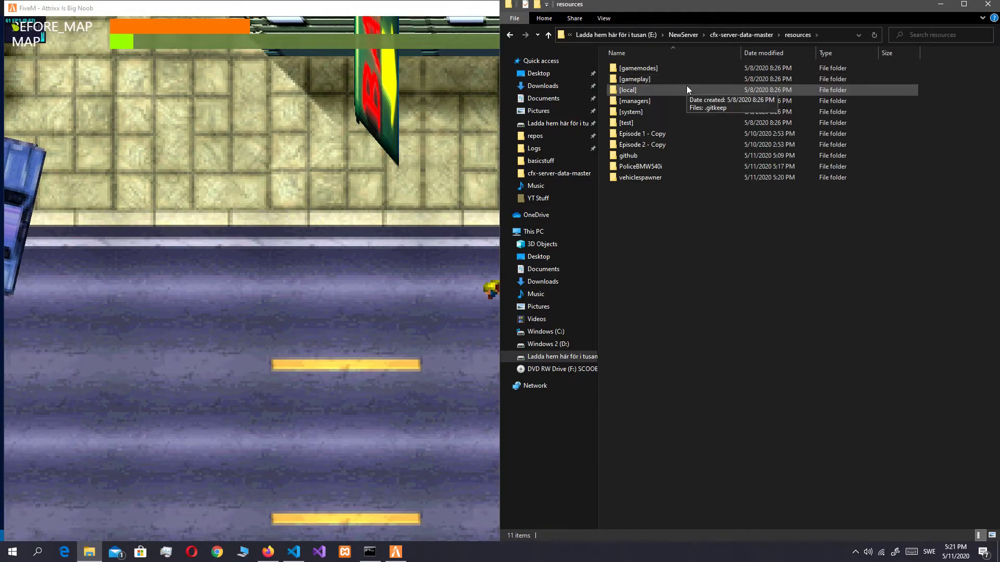
double_click(637, 166)
double_click(645, 68)
Enter rename mode on bati701.yft, bati701_exh1.yft and bati701_exh2.yft, then return to the game.
click(637, 70)
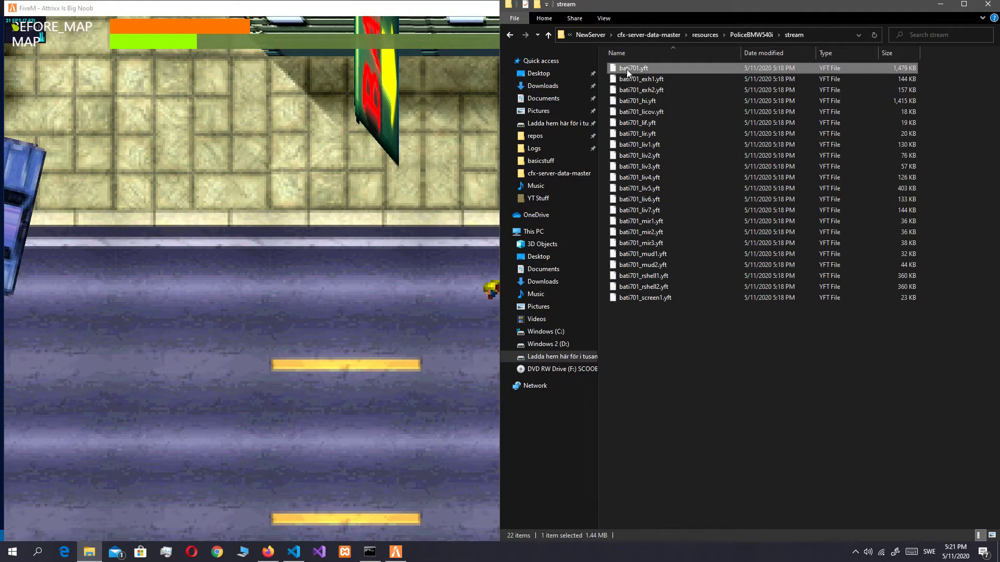
click(633, 70)
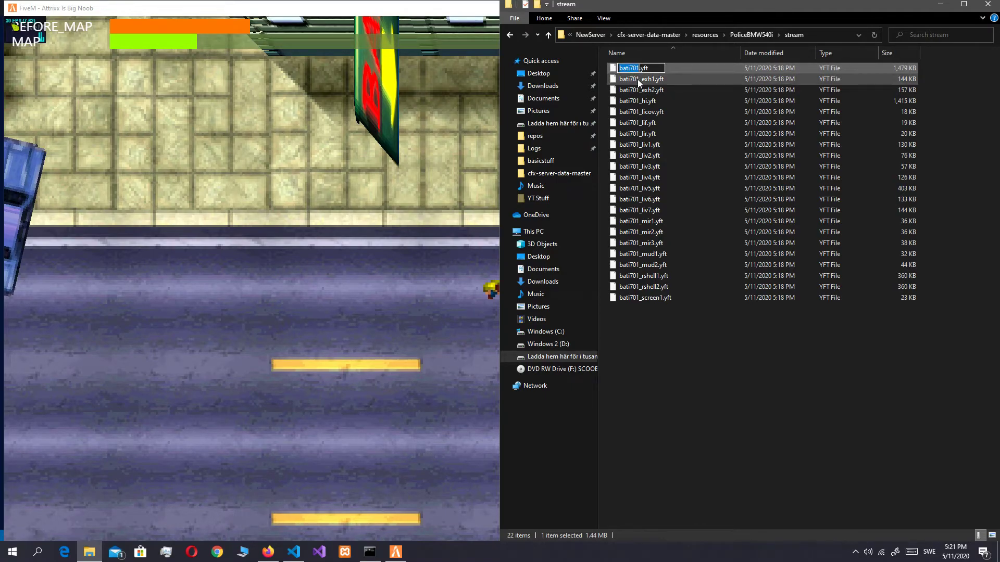
click(638, 79)
click(640, 78)
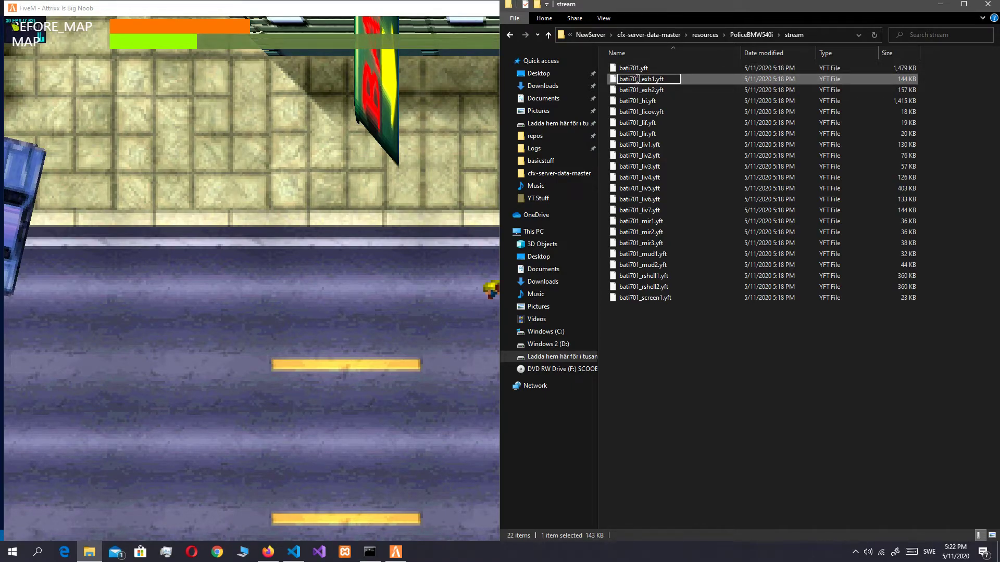
click(634, 90)
click(634, 90)
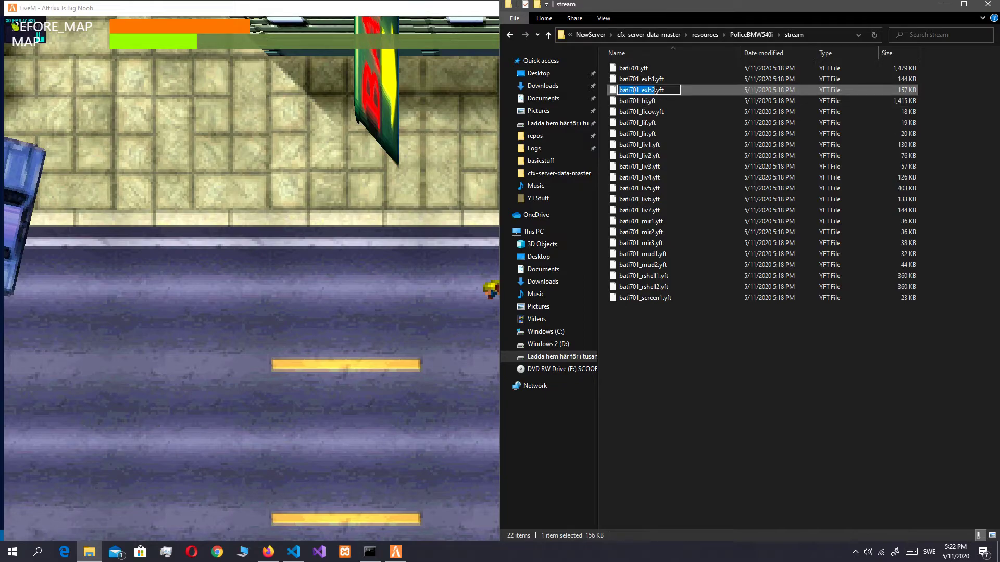
key(Return)
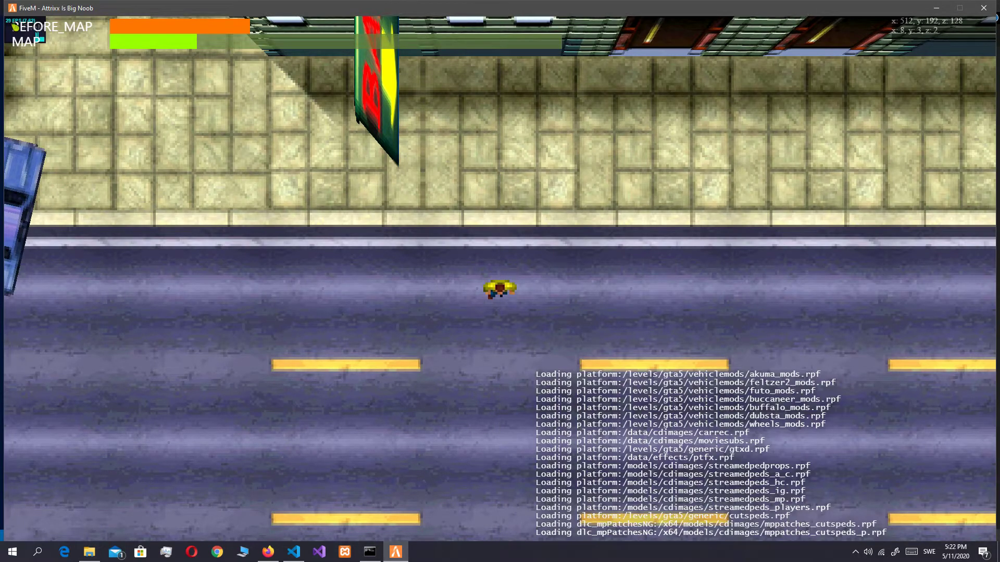
key(alt+Tab)
Revisit the Pegassi Bati 701 mod page for the bati701 spawn name, then return to FiveM.
key(alt+Tab)
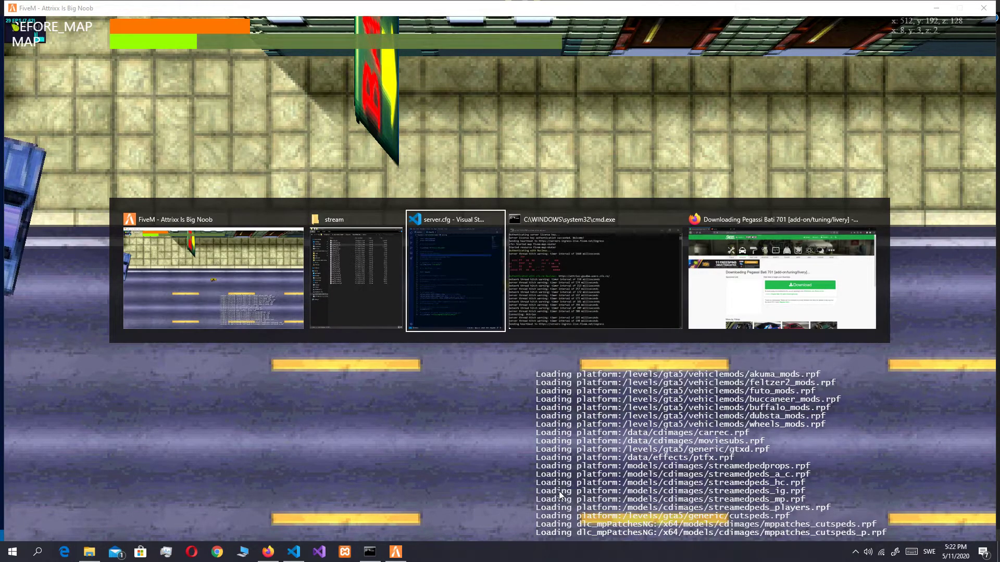
key(alt+Tab)
key(alt+Tab)
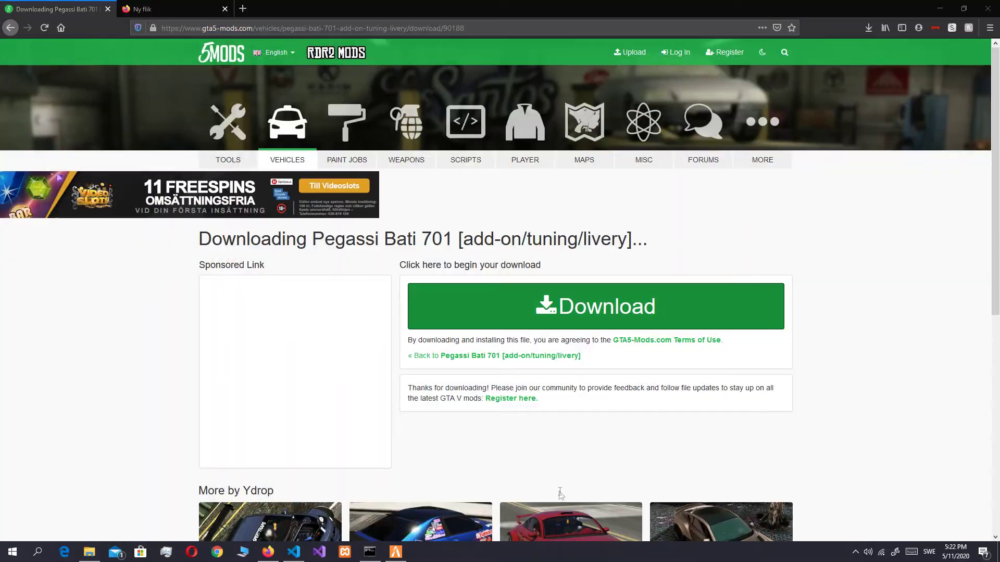
scroll(661, 408, down, 4)
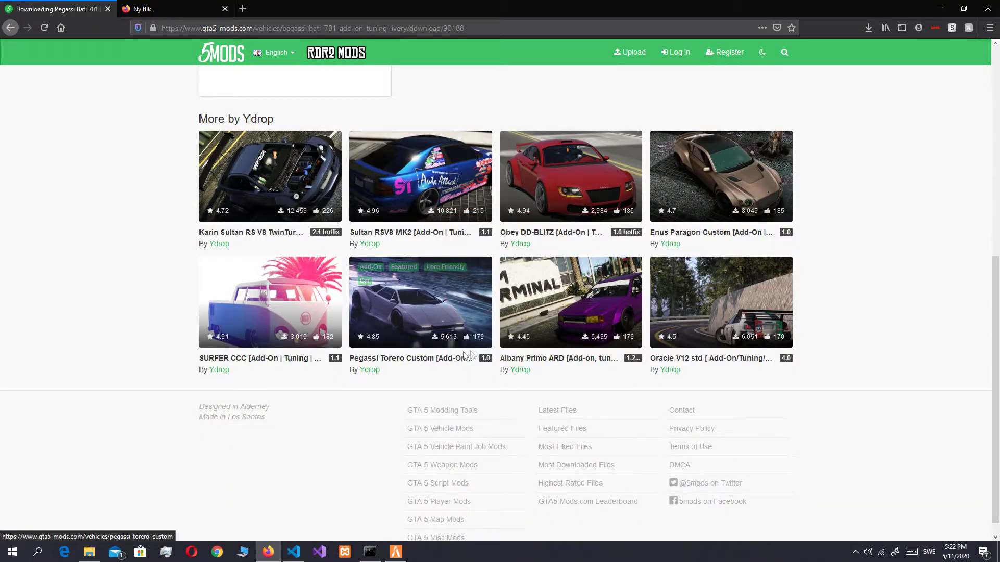
scroll(351, 370, down, 1)
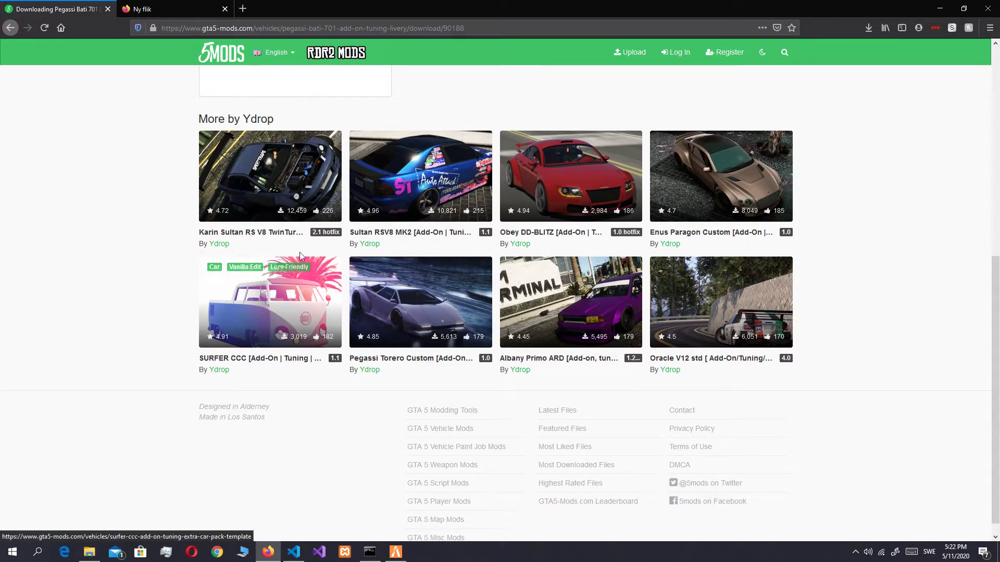
click(8, 29)
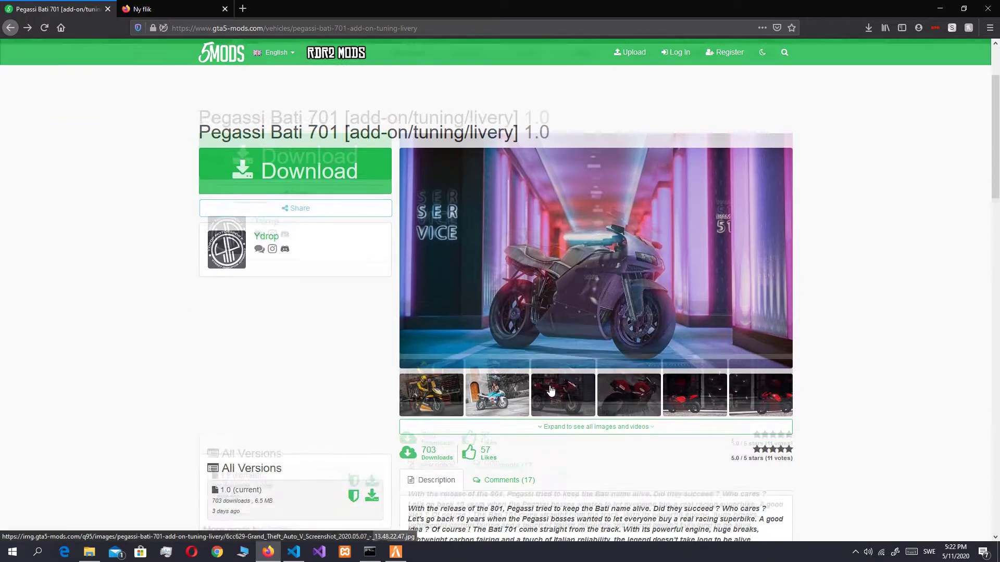
scroll(604, 313, down, 5)
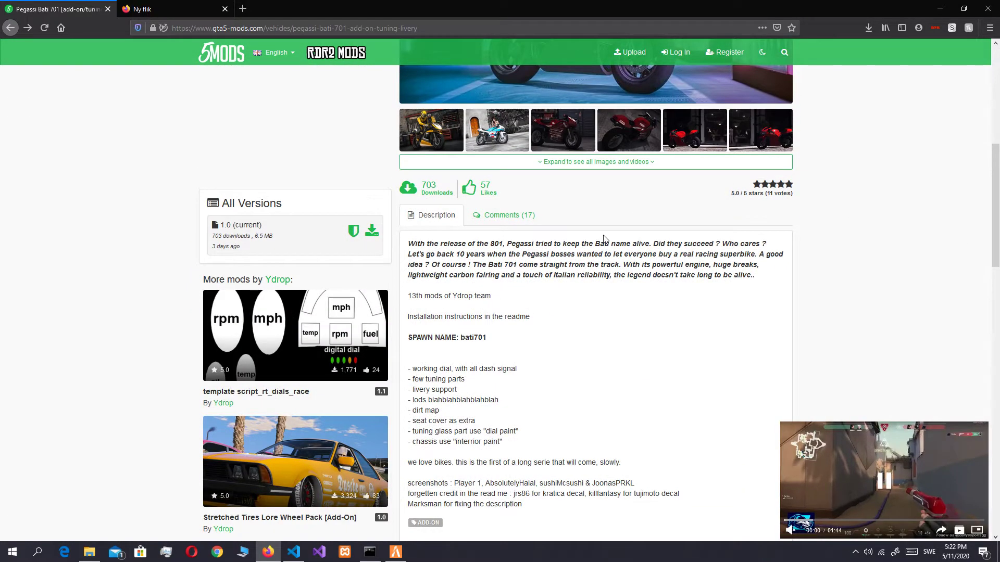
key(alt+Tab)
key(alt+Tab)
key(alt+Tab)
key(alt+Tab)
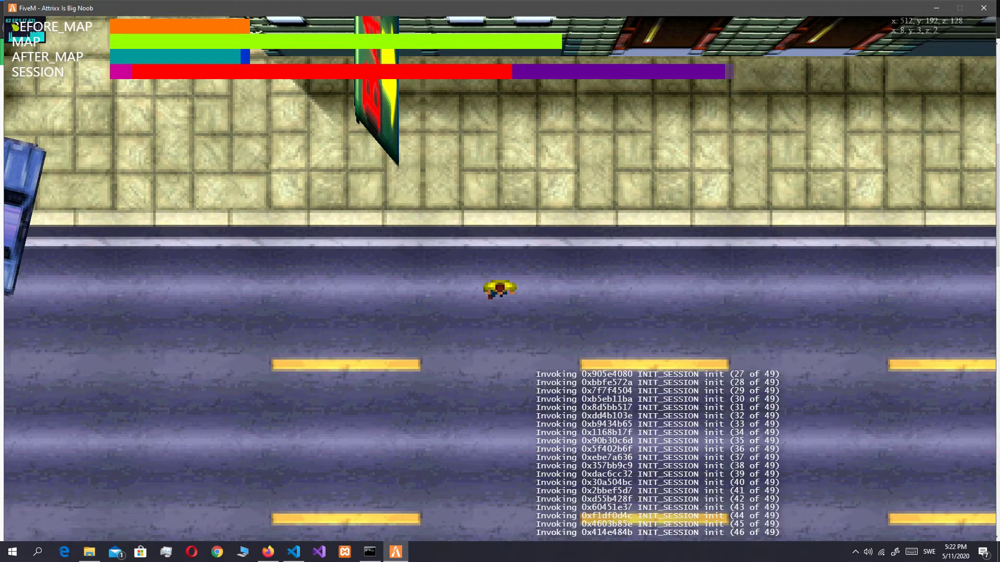
While FiveM loads scripts, go back from the Bati 701 page on GTA5-Mods.
key(alt+Tab)
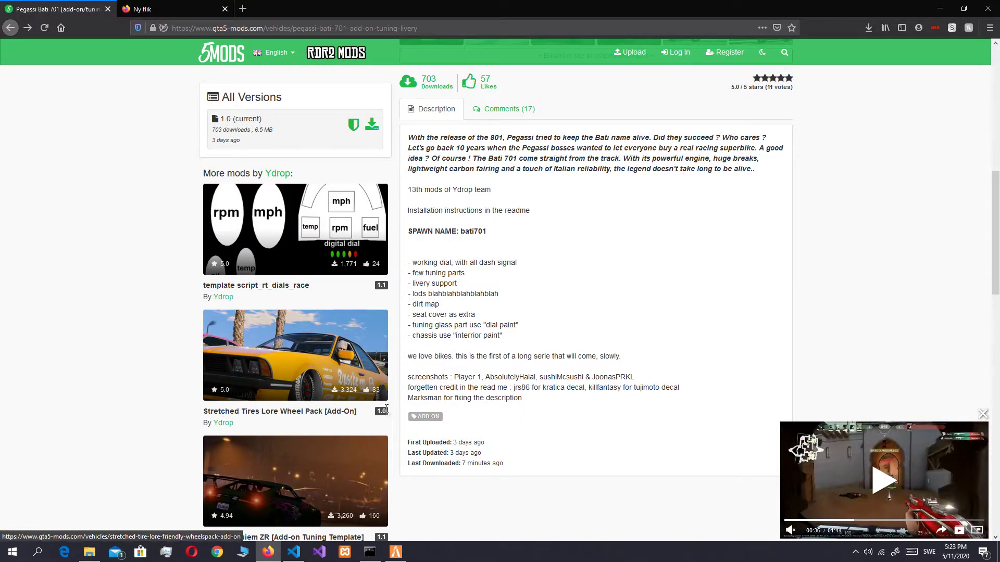
mouse_move(296, 215)
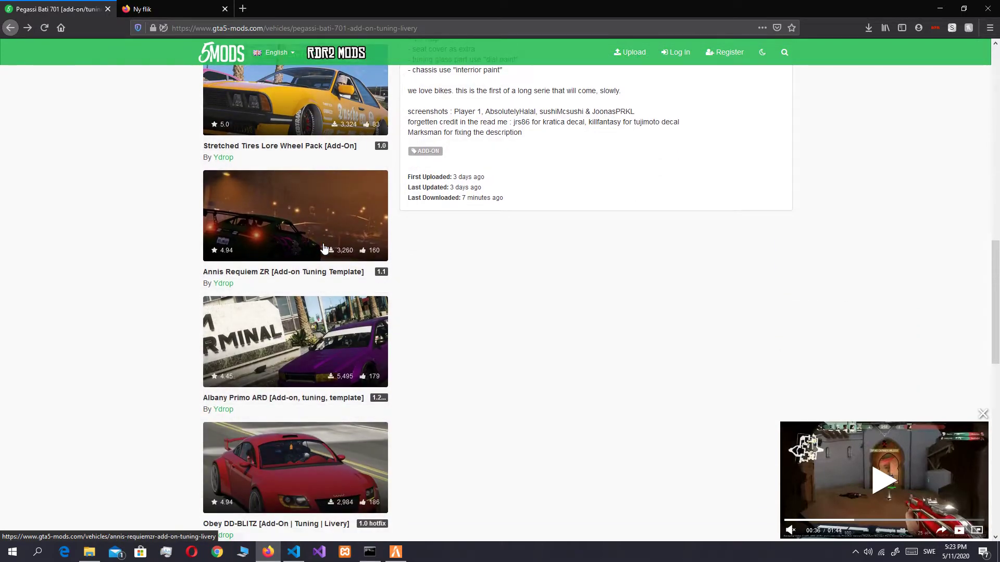
scroll(328, 250, up, 3)
scroll(337, 253, down, 2)
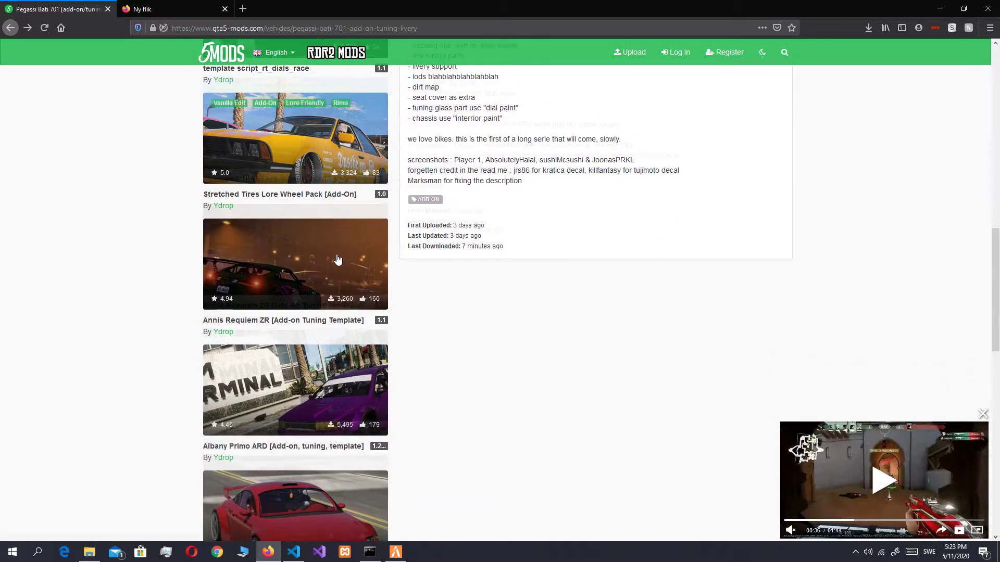
scroll(337, 258, up, 1)
scroll(337, 259, down, 2)
scroll(337, 259, down, 2)
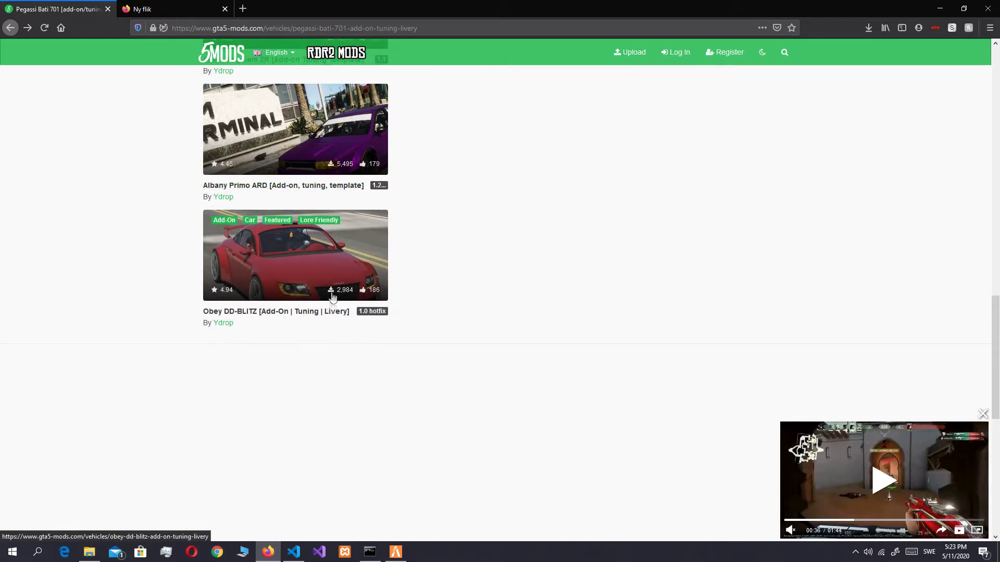
scroll(501, 329, up, 4)
scroll(501, 330, up, 5)
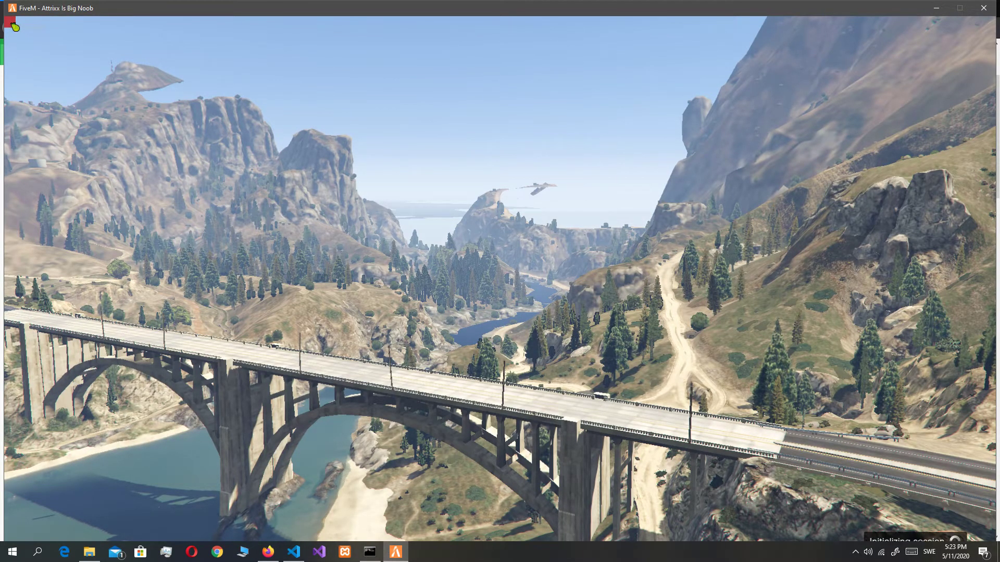
key(alt+Tab)
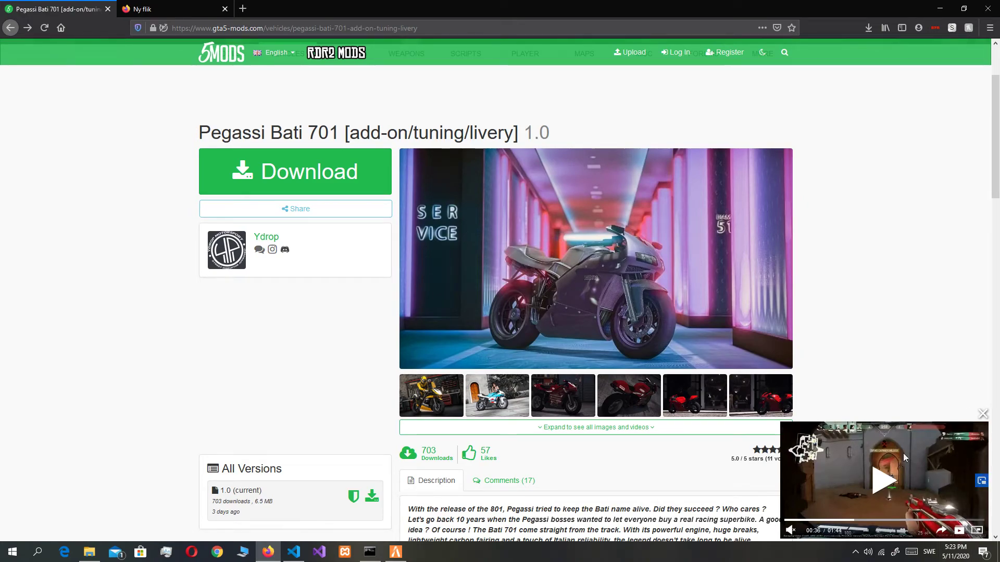
key(alt+Tab)
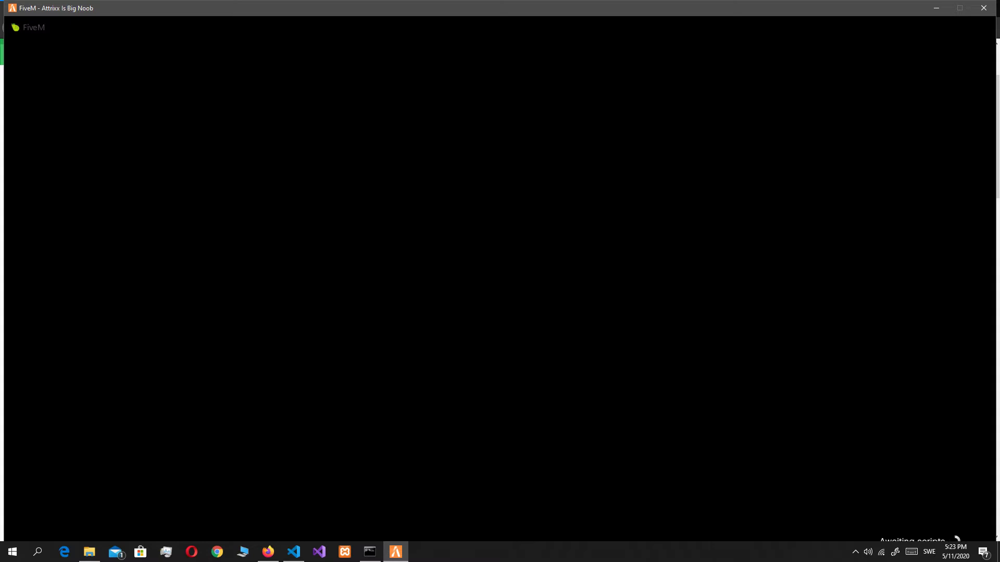
key(alt+Tab)
key(alt+Tab)
click(10, 28)
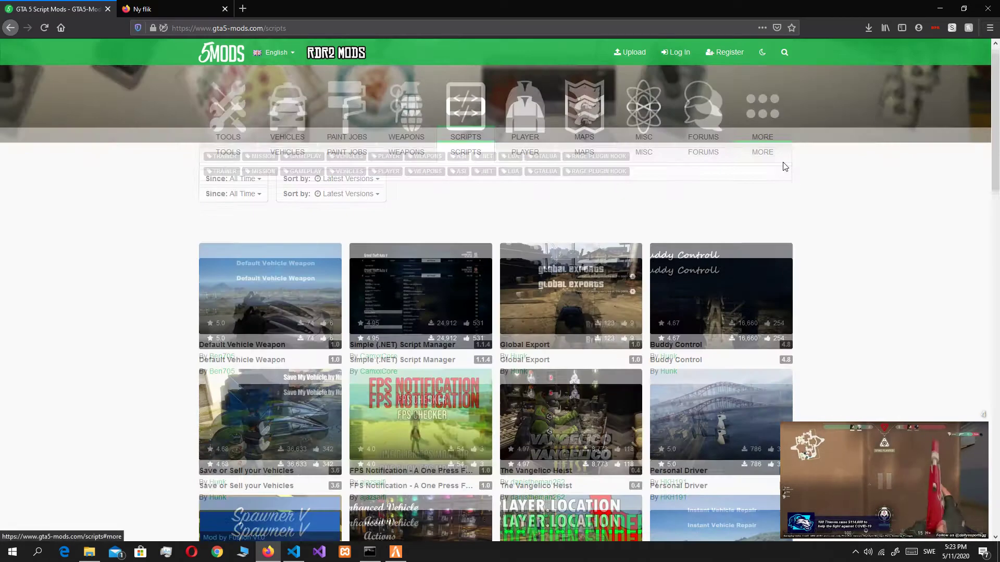
scroll(784, 168, down, 3)
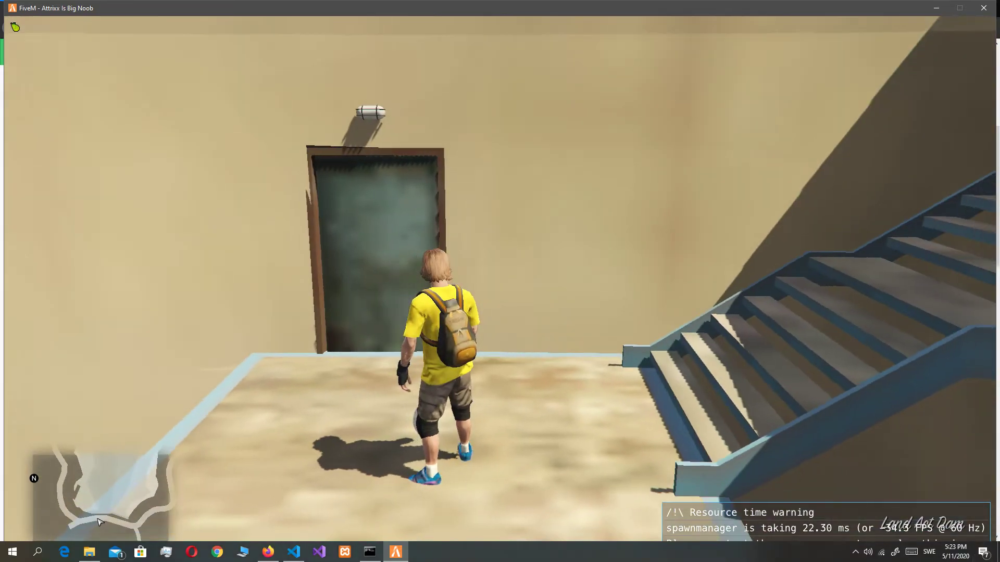
Walk the character up the staircase, along the walkway and onto the sunlit path.
key(w)
key(w)
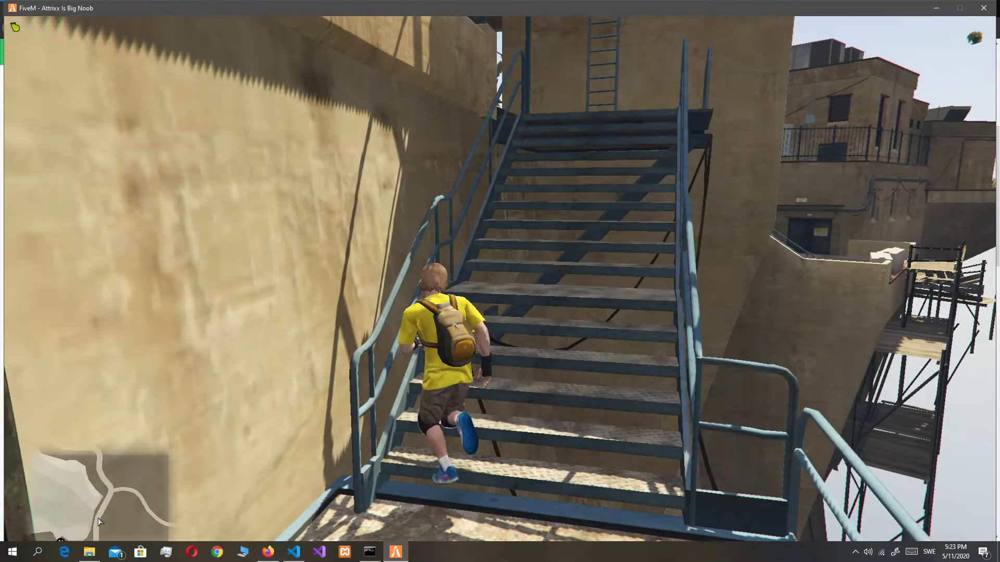
key(w)
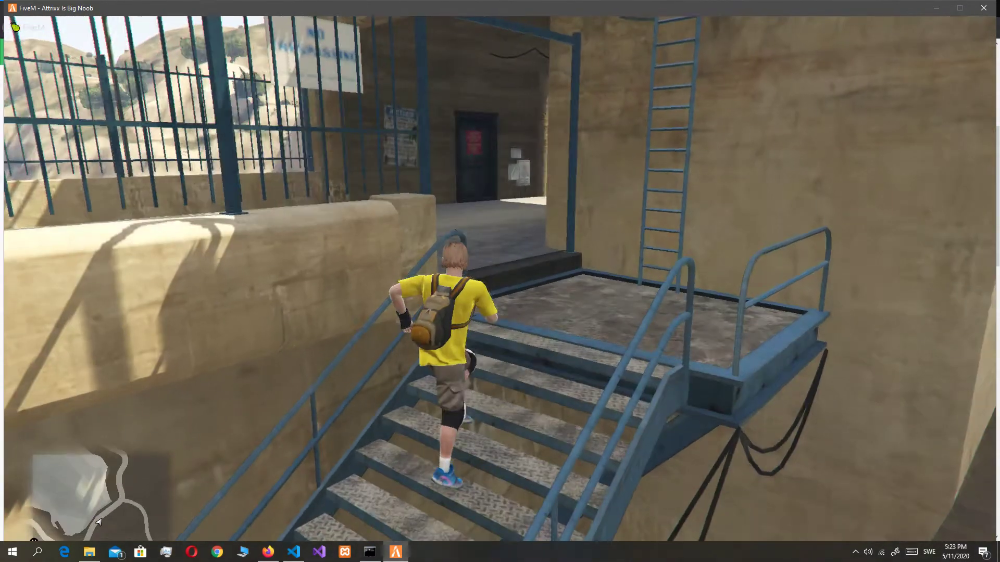
key(w)
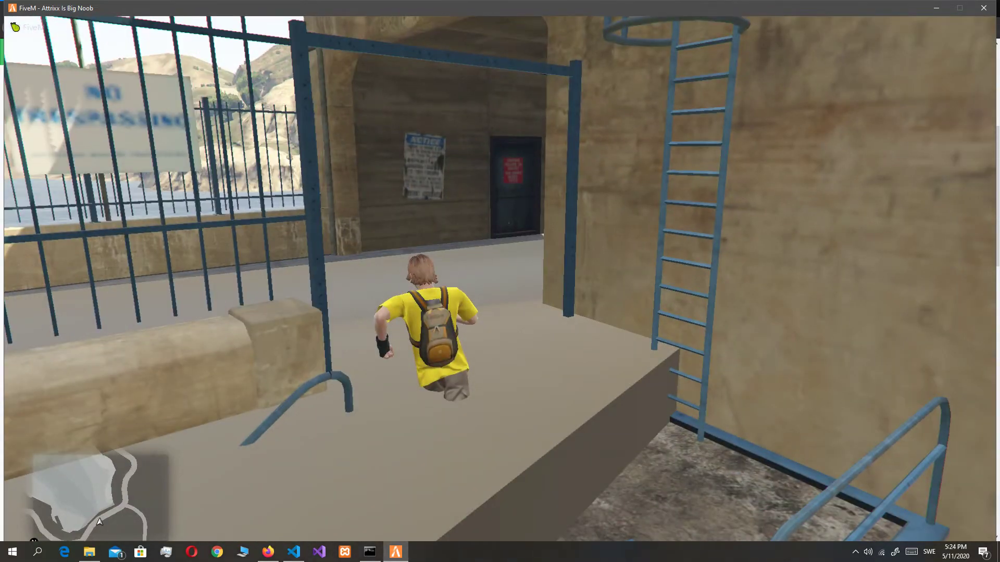
key(w)
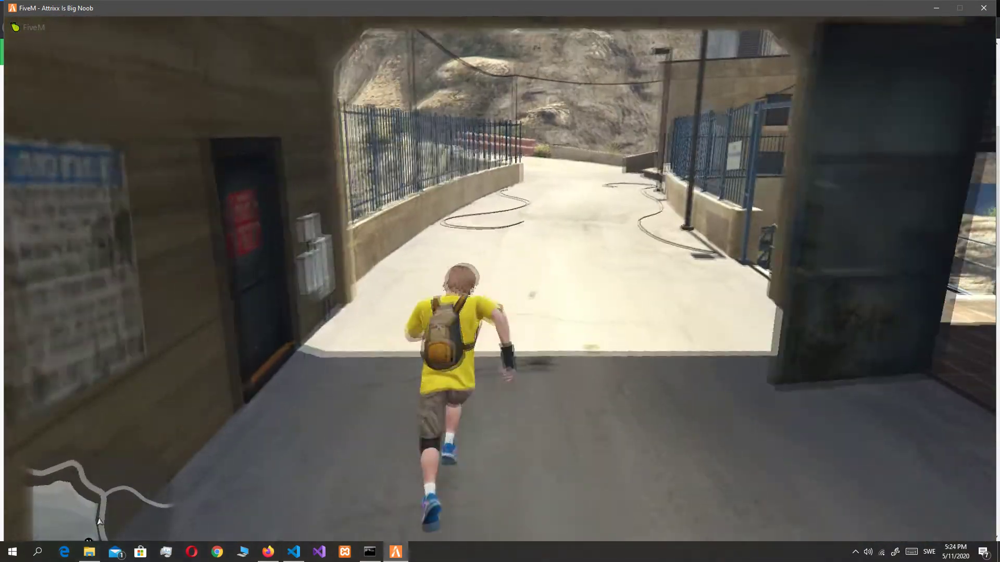
key(w)
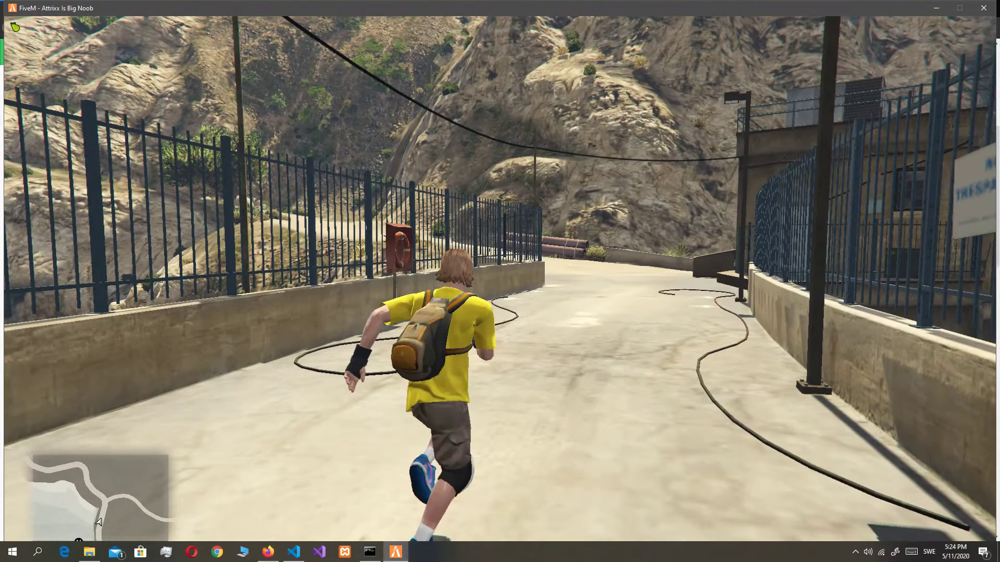
key(w)
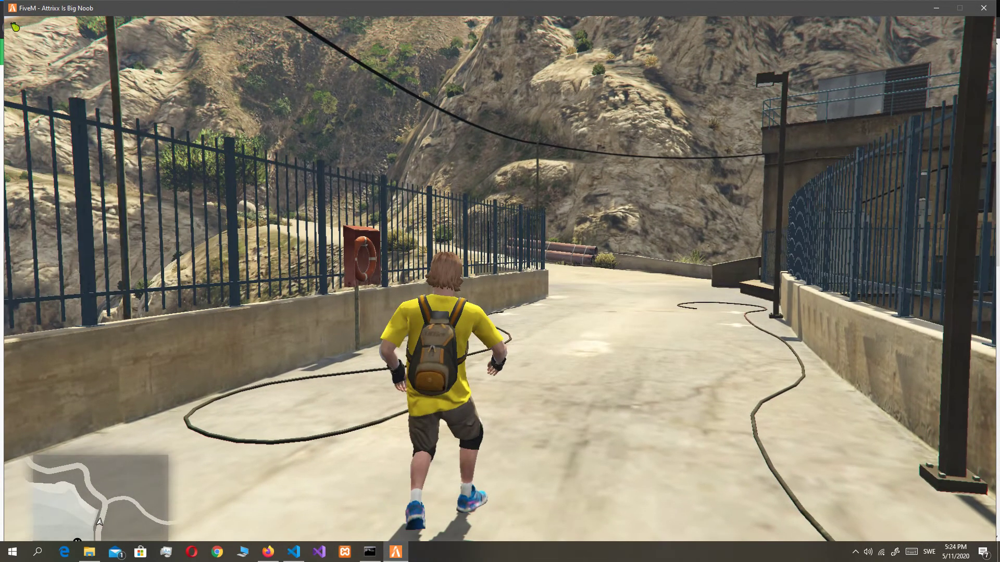
Enter a chat command to spawn the grey sports motorcycle beside the character.
key(t)
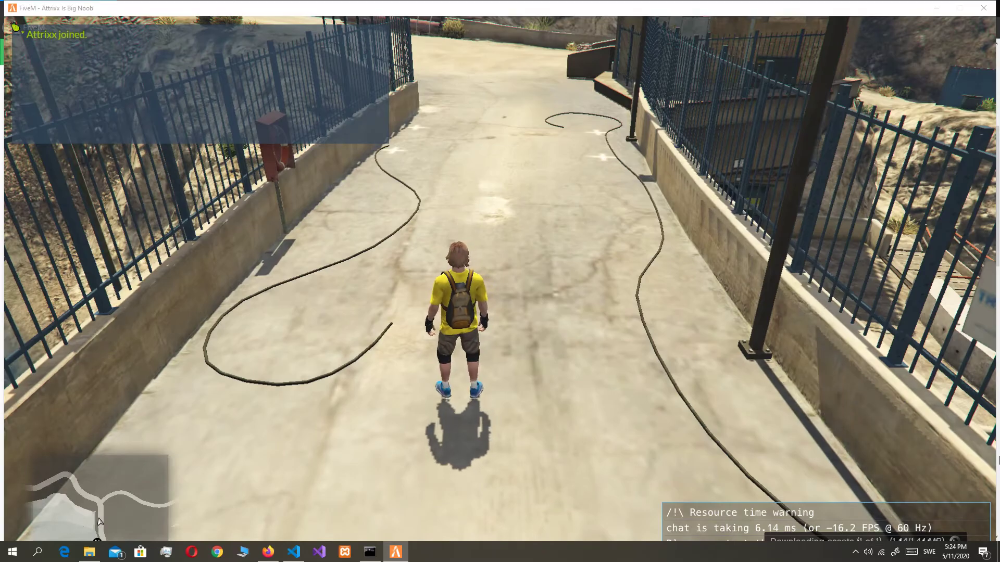
key(super)
click(825, 459)
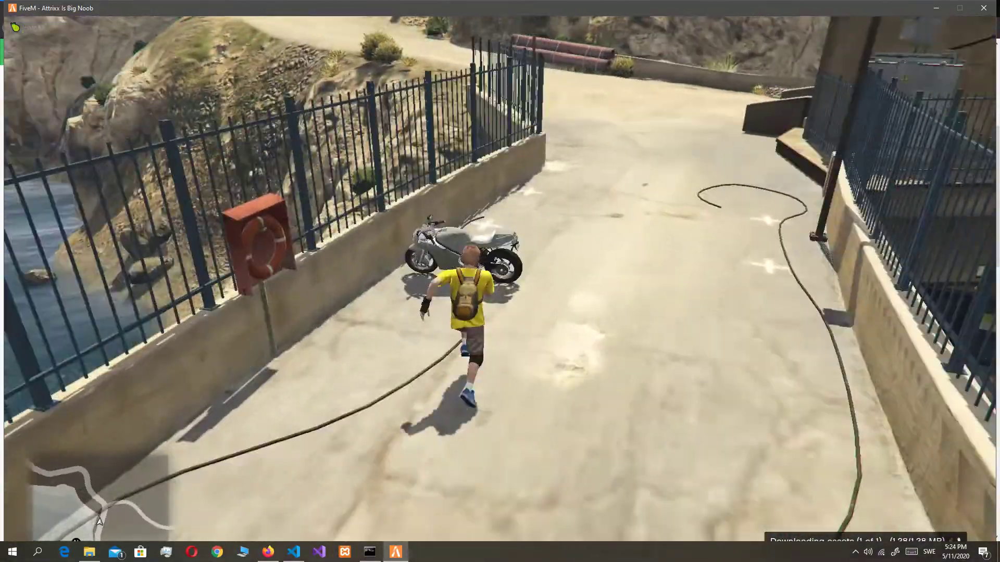
Mount the motorcycle, ride up the road, and toggle the first-person camera view.
key(f)
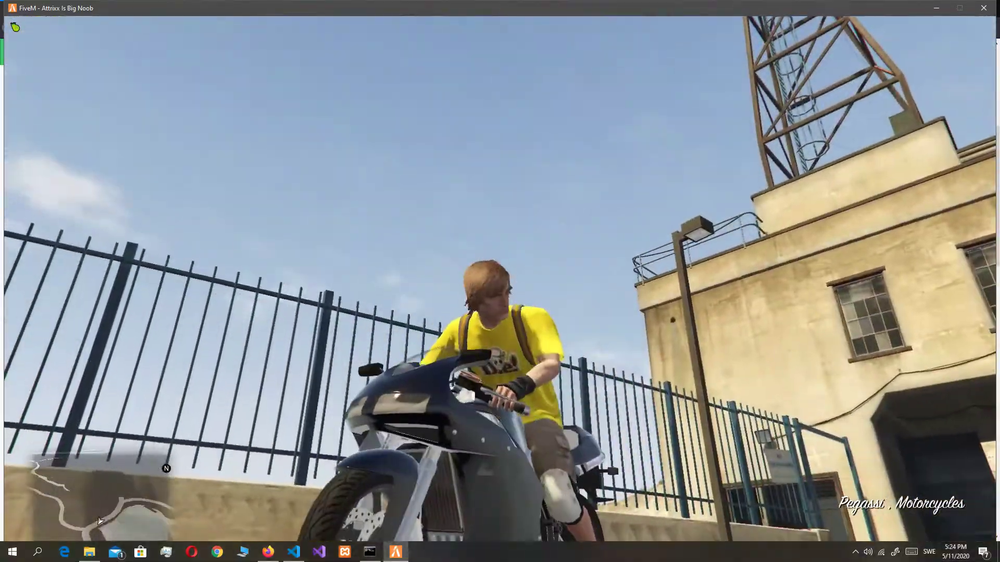
key(w)
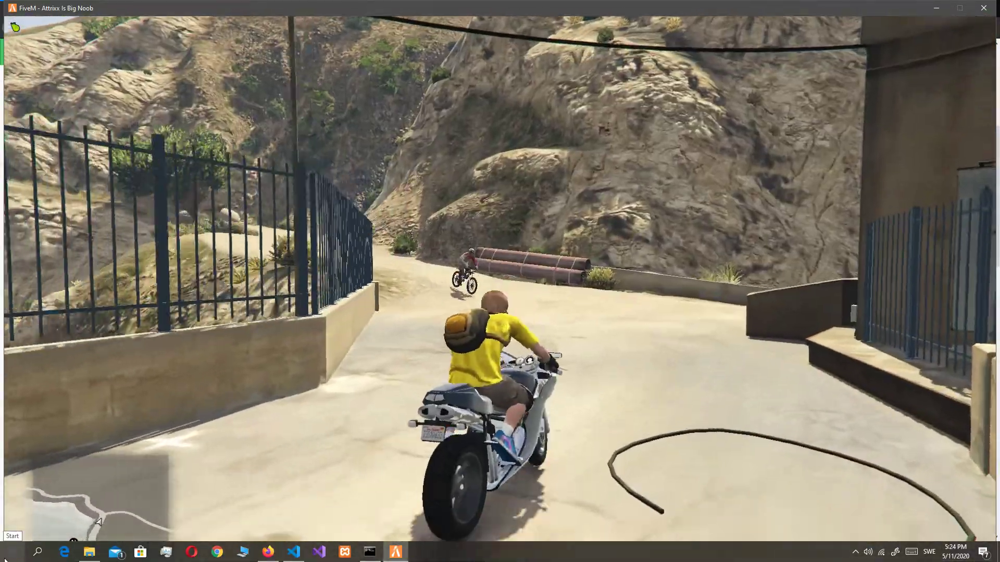
key(v)
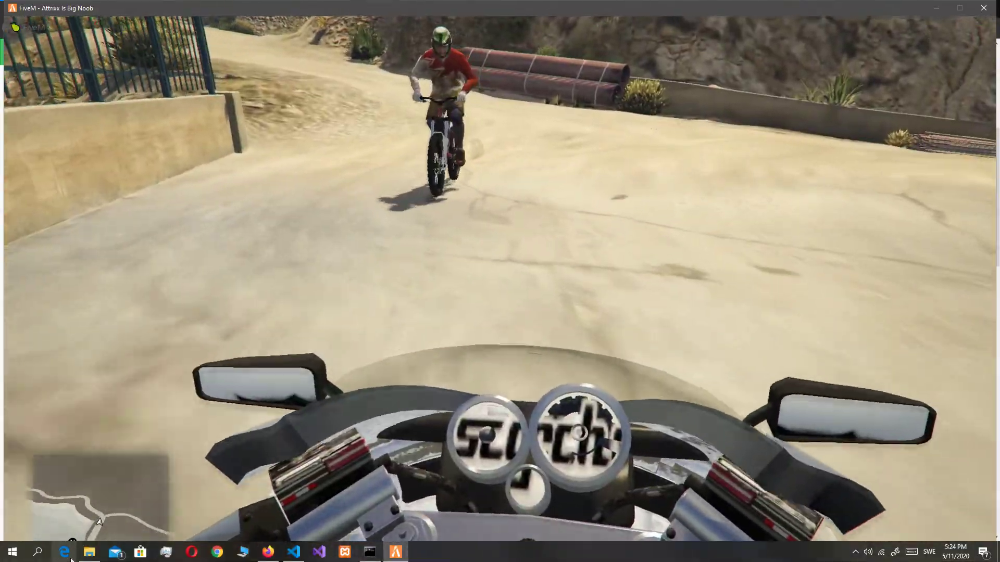
key(v)
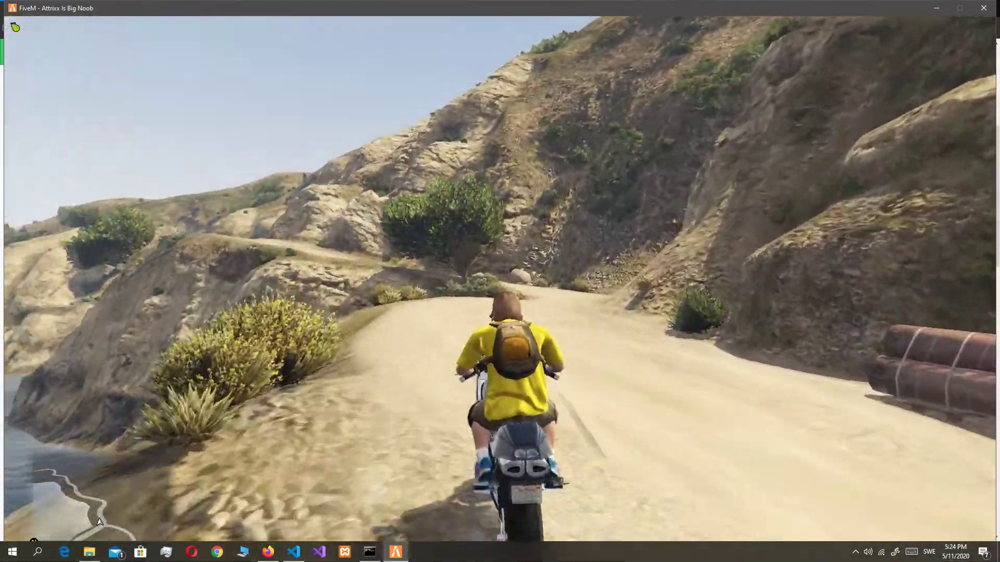
Ride up the dirt trail and rock face along the ridge, then show the stream folder.
key(a)
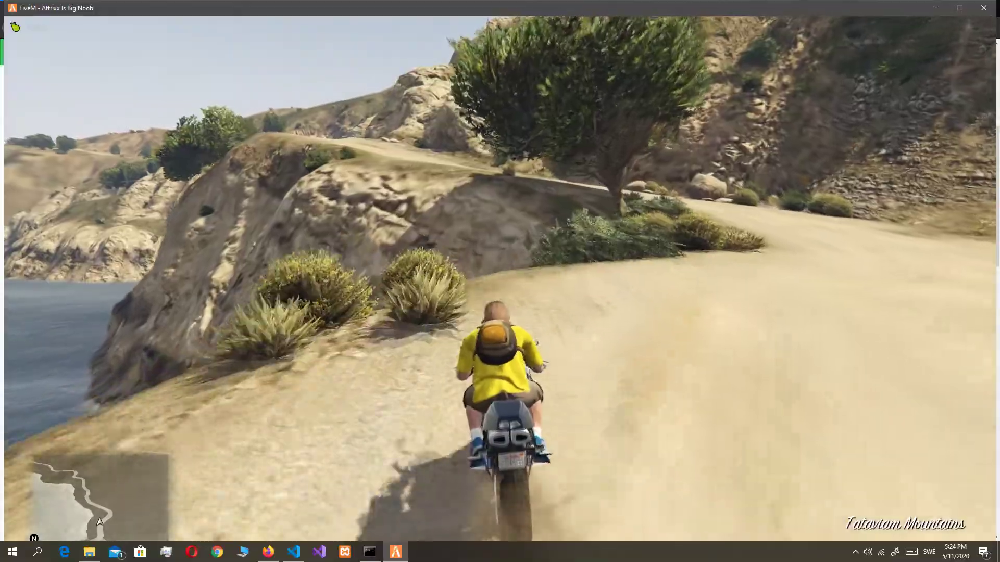
key(a)
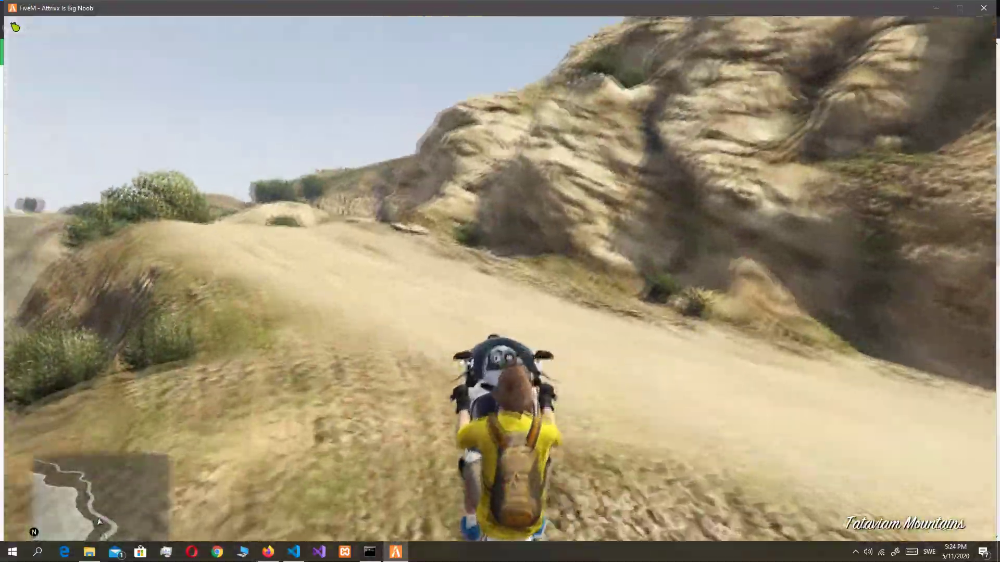
key(d)
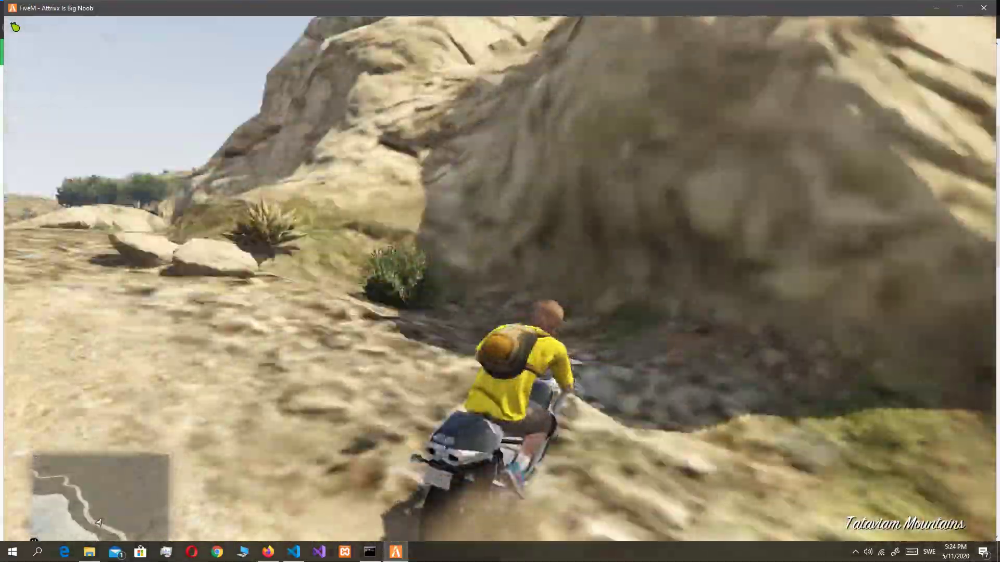
key(w)
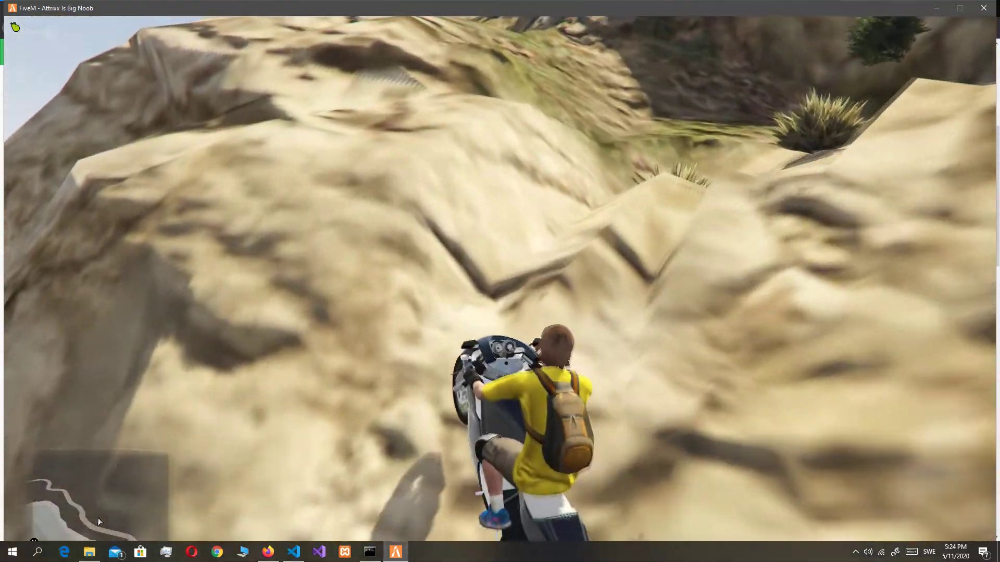
key(a)
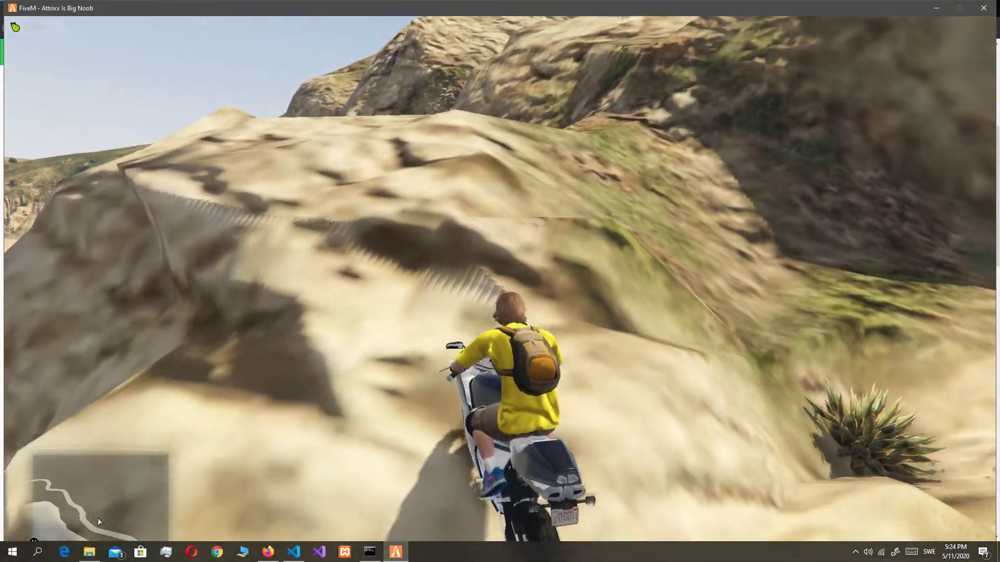
key(alt+Tab)
key(Tab)
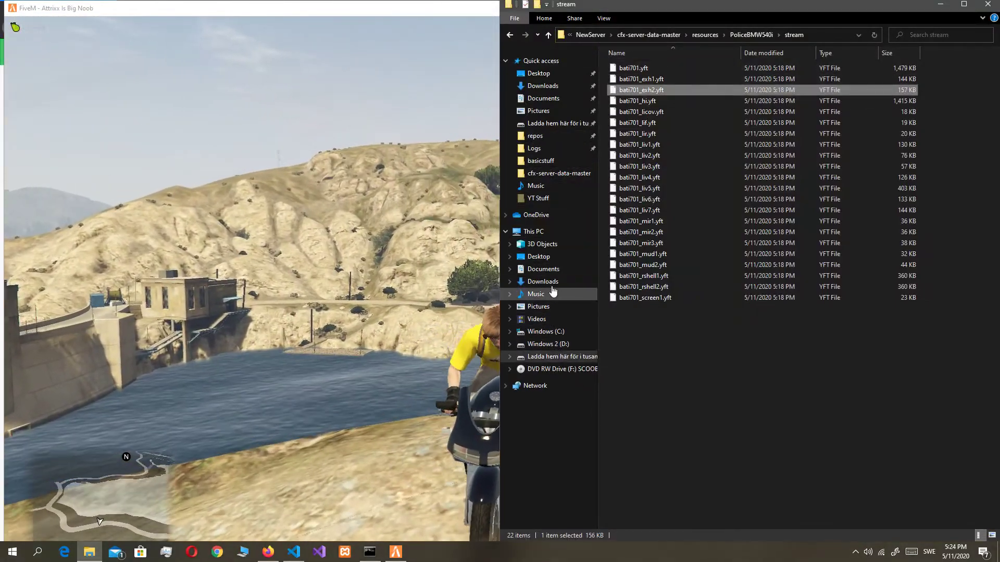
Browse from Downloads into the Ubermatch SC1 LSPD package's polsc1 folder containing dlc.rpf.
click(548, 281)
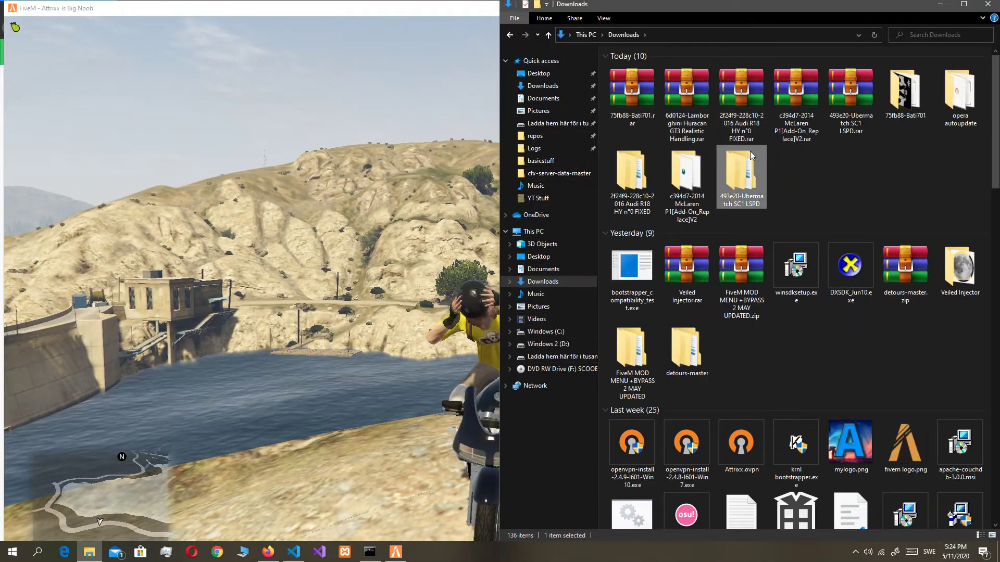
double_click(750, 153)
double_click(658, 68)
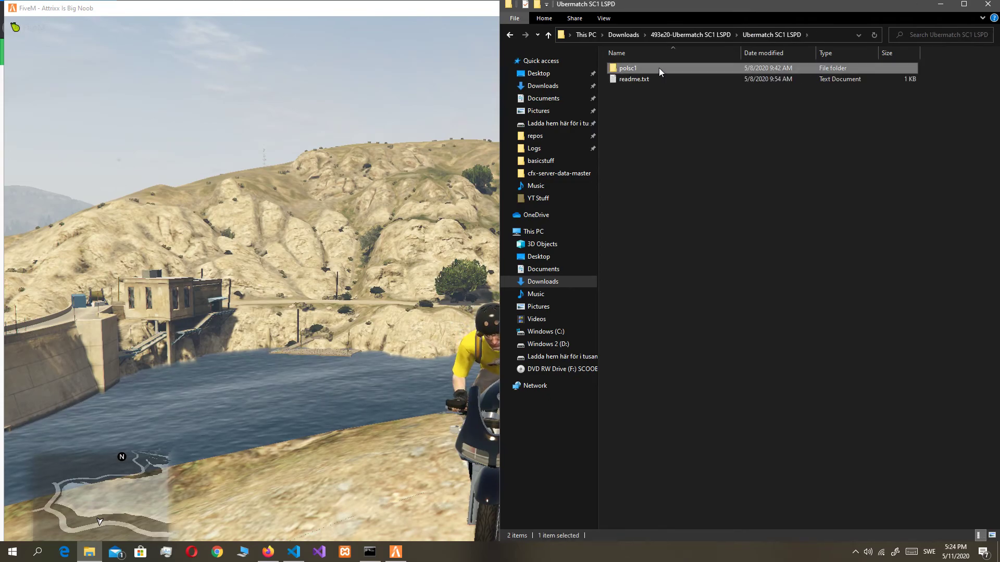
double_click(658, 68)
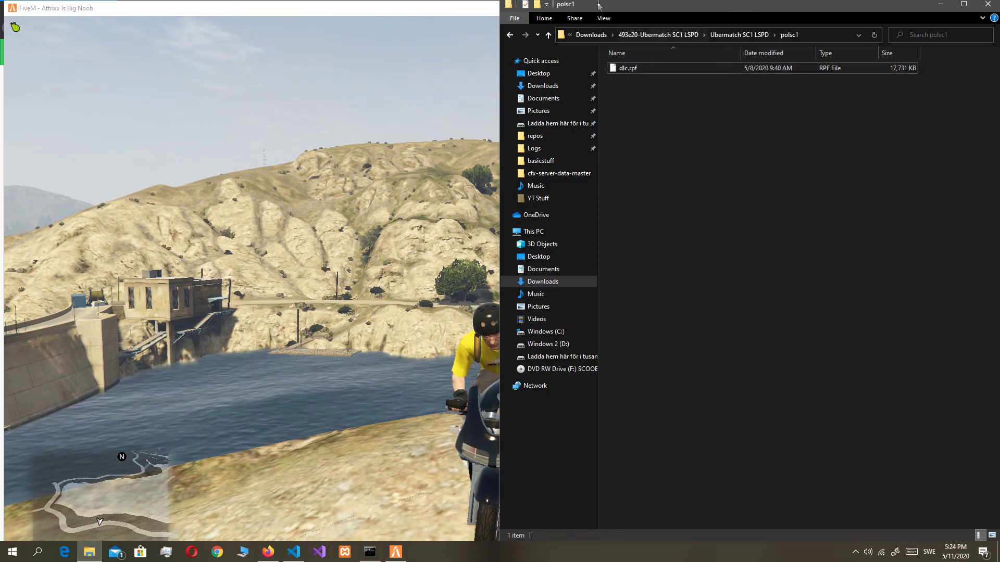
click(591, 35)
Return to FiveM and ride the motorcycle up the rocky slope.
key(alt+Tab)
key(w)
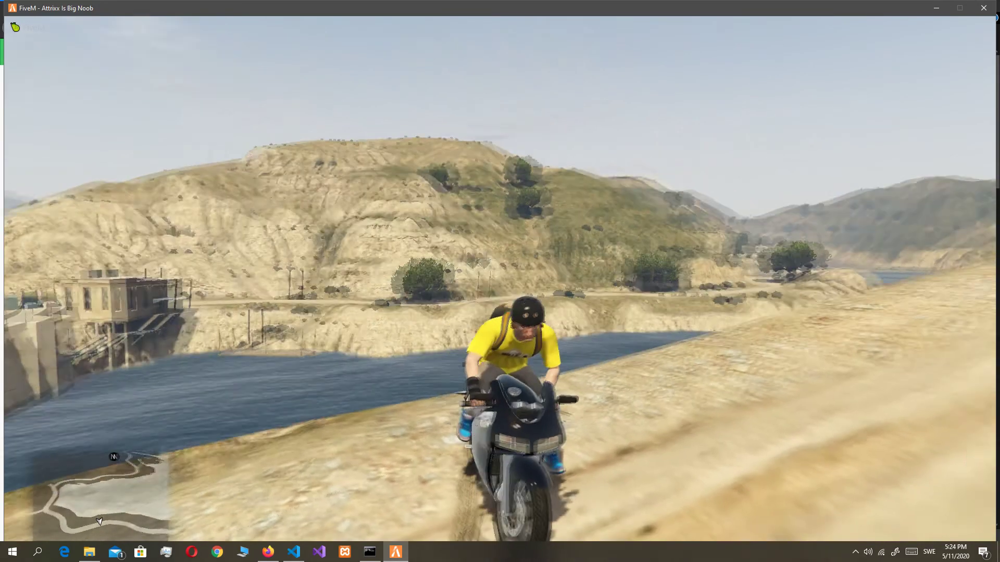
key(w)
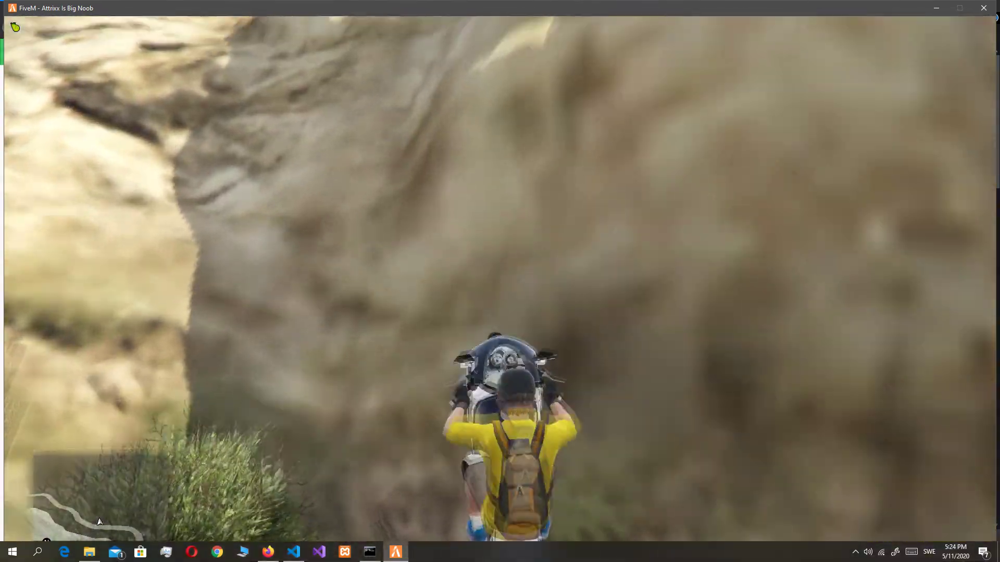
key(w)
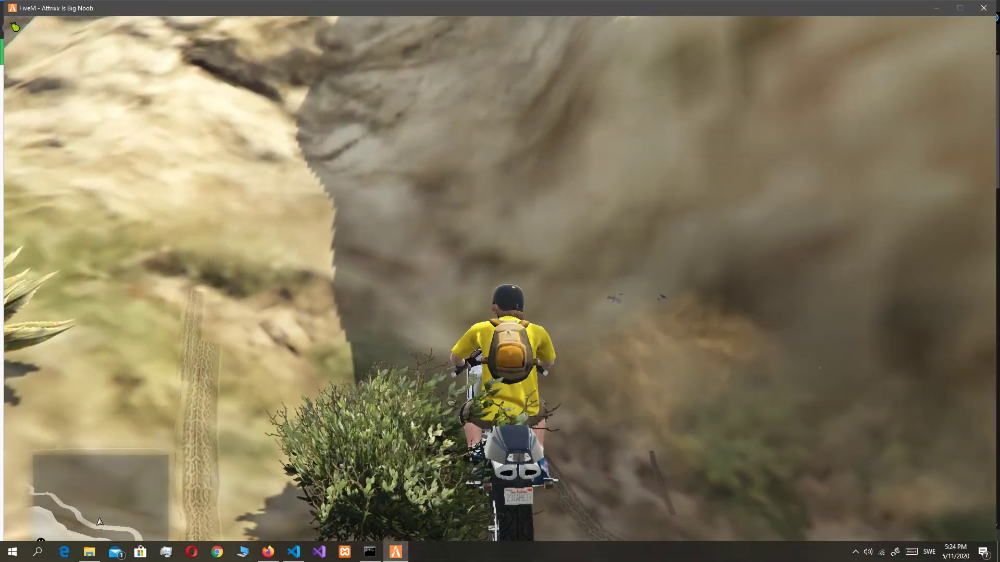
key(w)
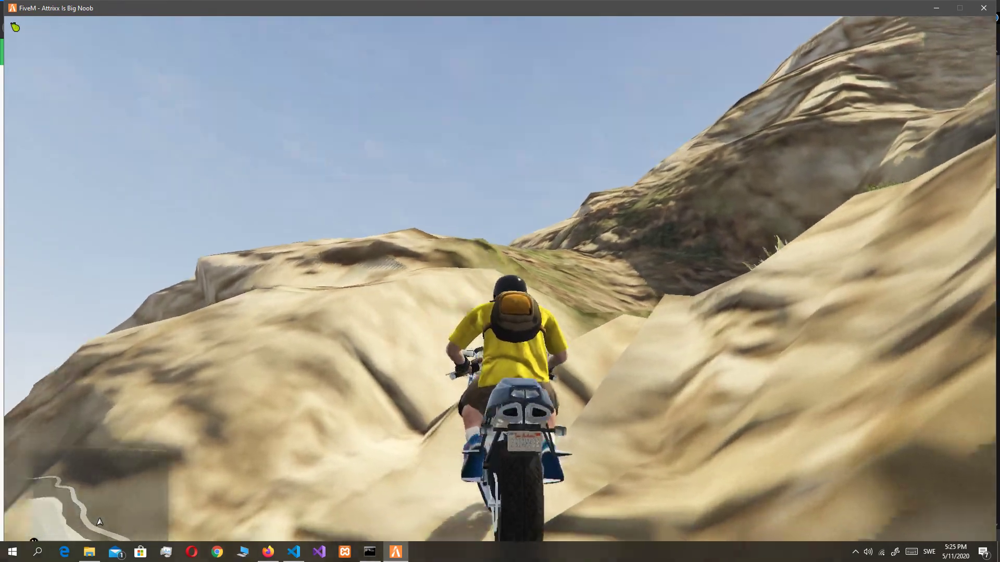